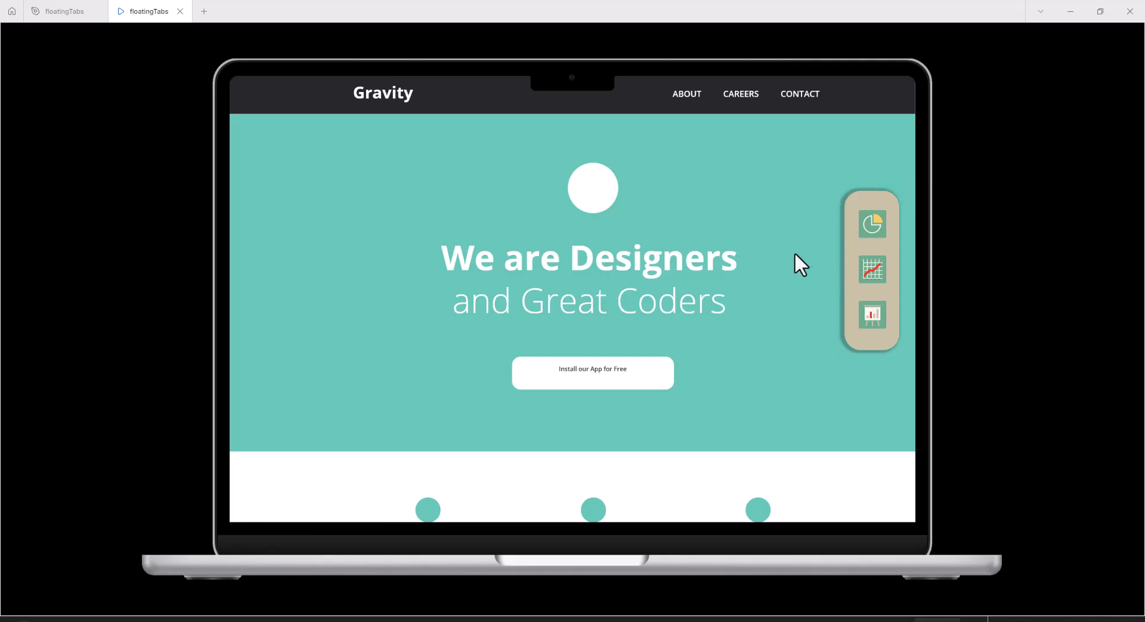
Preview the floatingTabs prototype by scrolling the page and trying each icon in the floating side tab bar.
scroll(812, 183, "down", 10)
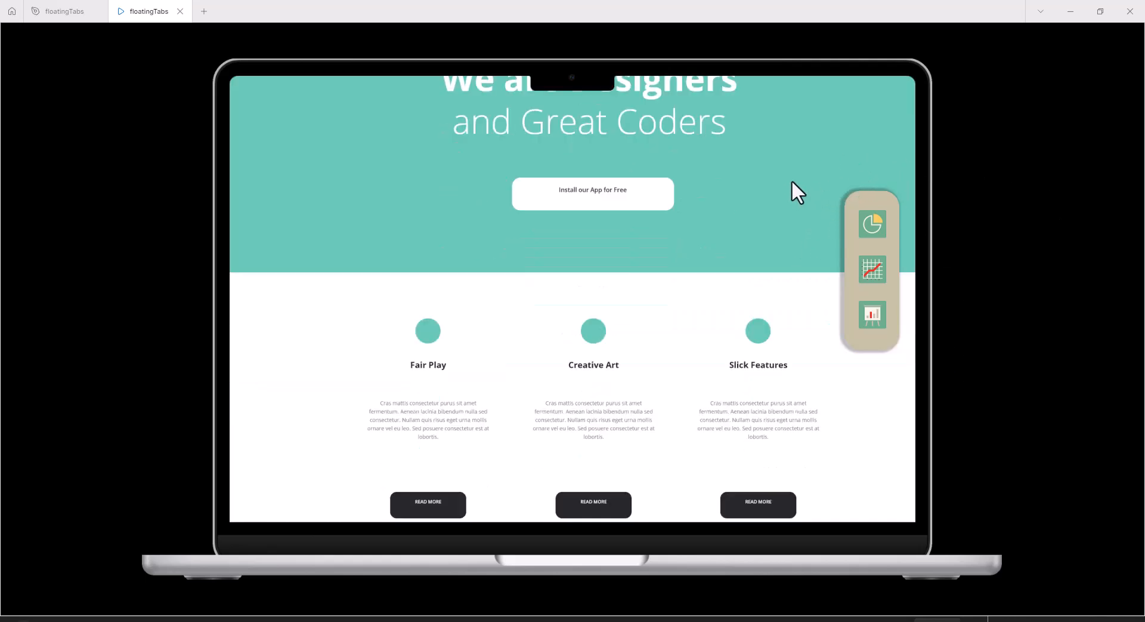
scroll(794, 190, "down", 6)
scroll(771, 192, "up", 10)
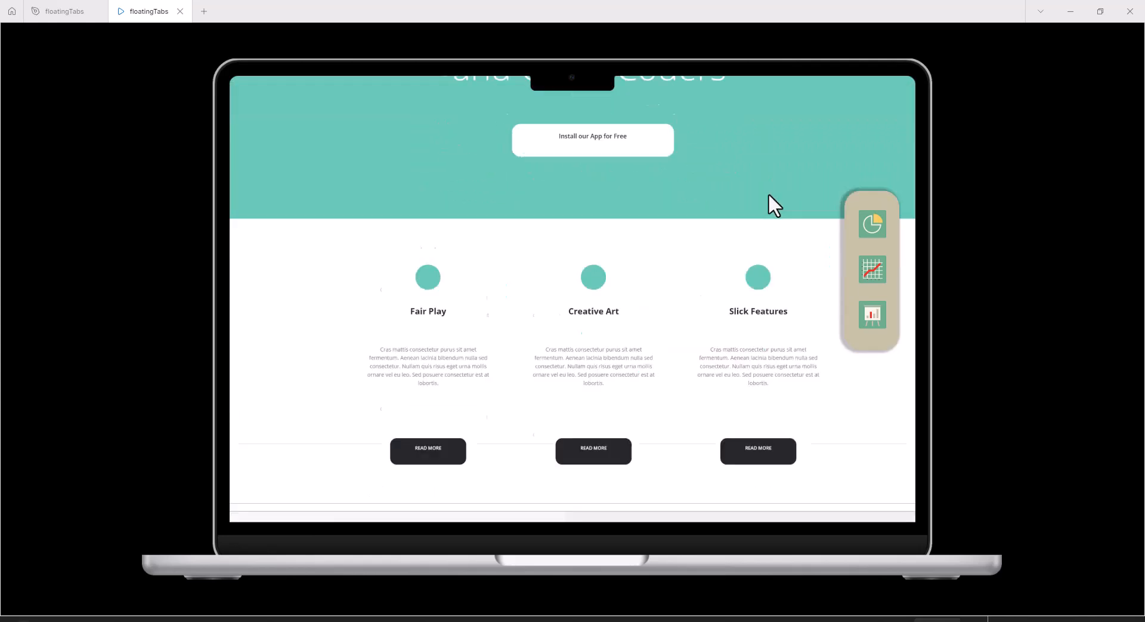
scroll(769, 203, "up", 10)
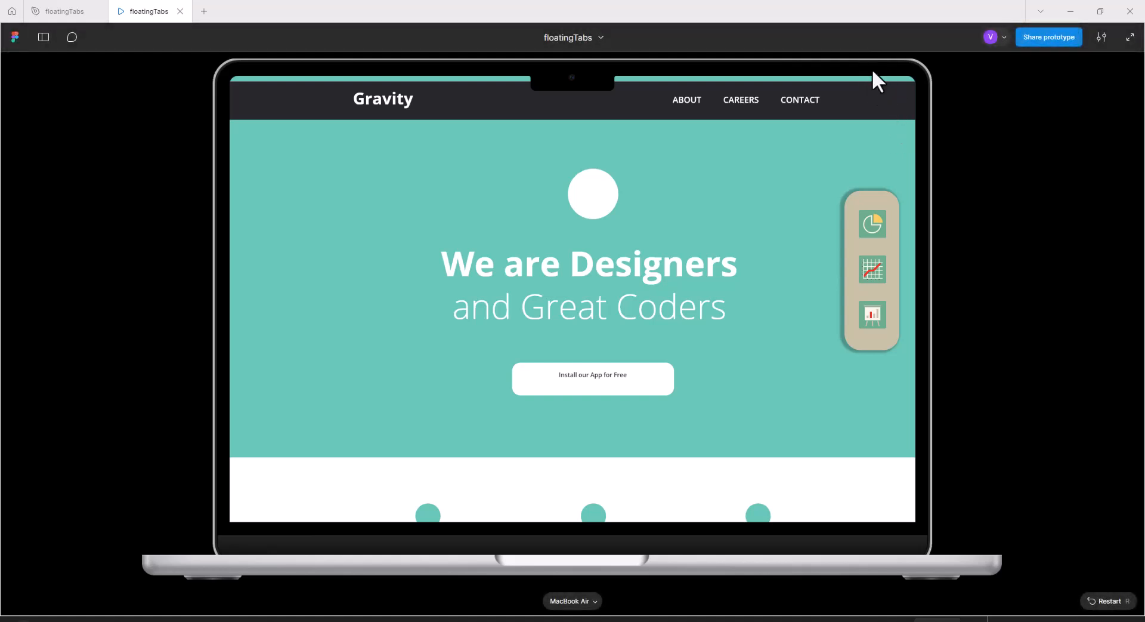
scroll(813, 131, "down", 10)
scroll(812, 170, "down", 3)
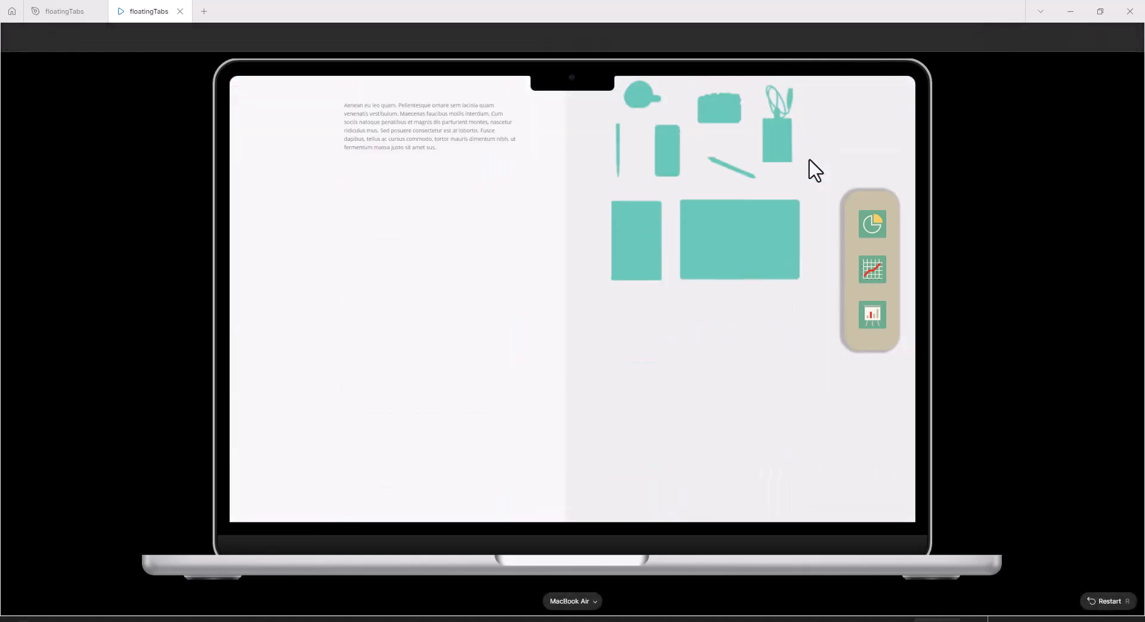
scroll(818, 173, "up", 15)
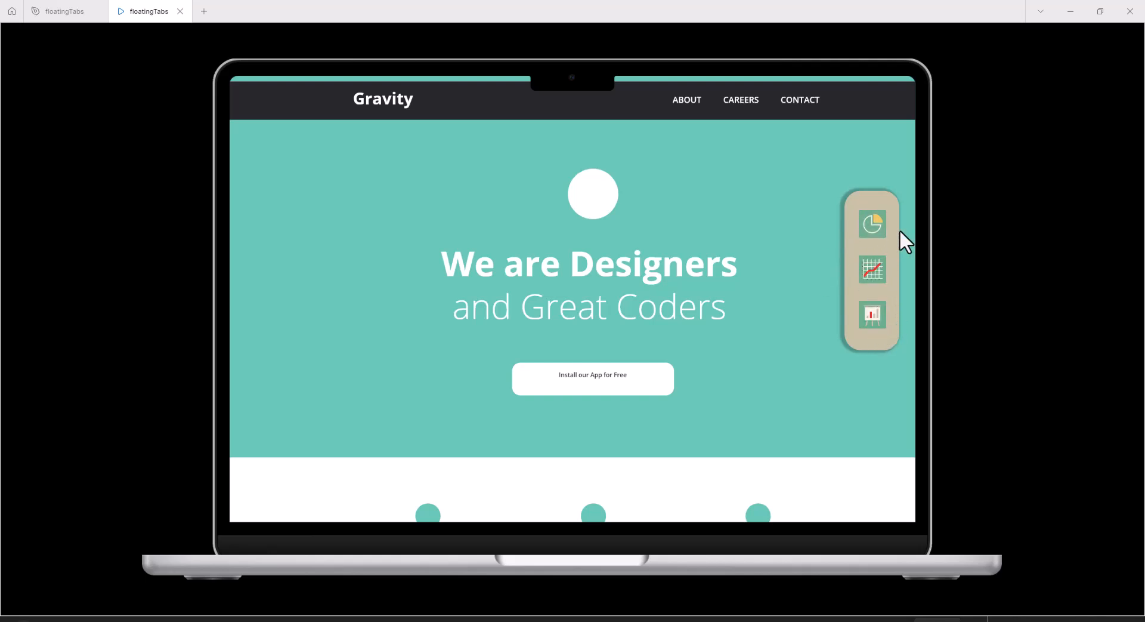
left_click(874, 237)
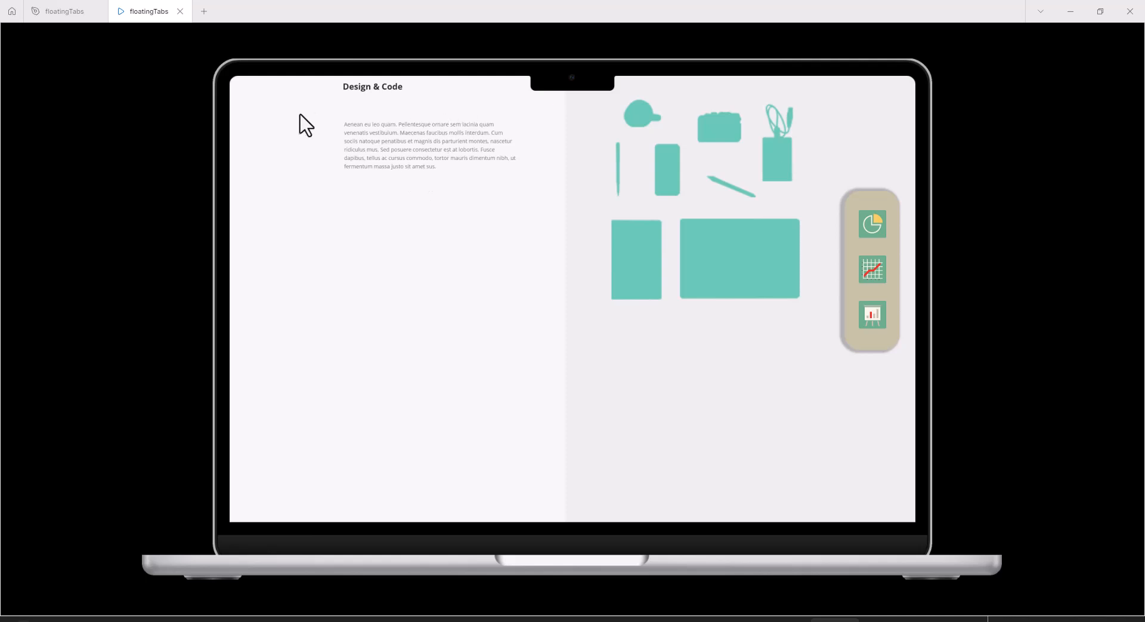
left_click(878, 278)
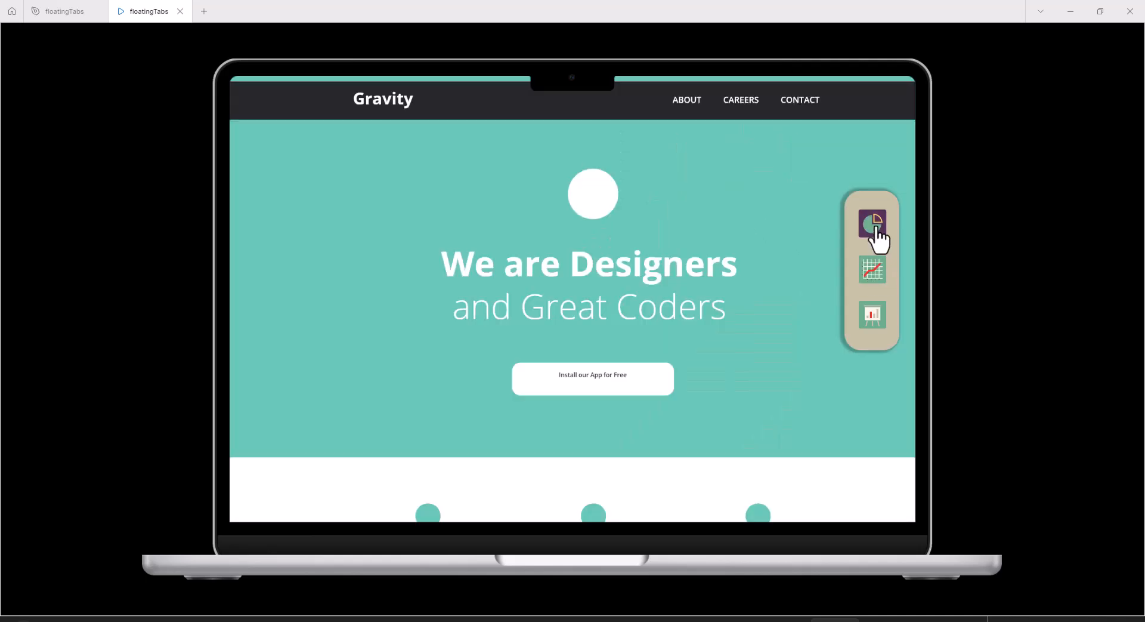
left_click(875, 230)
left_click(878, 311)
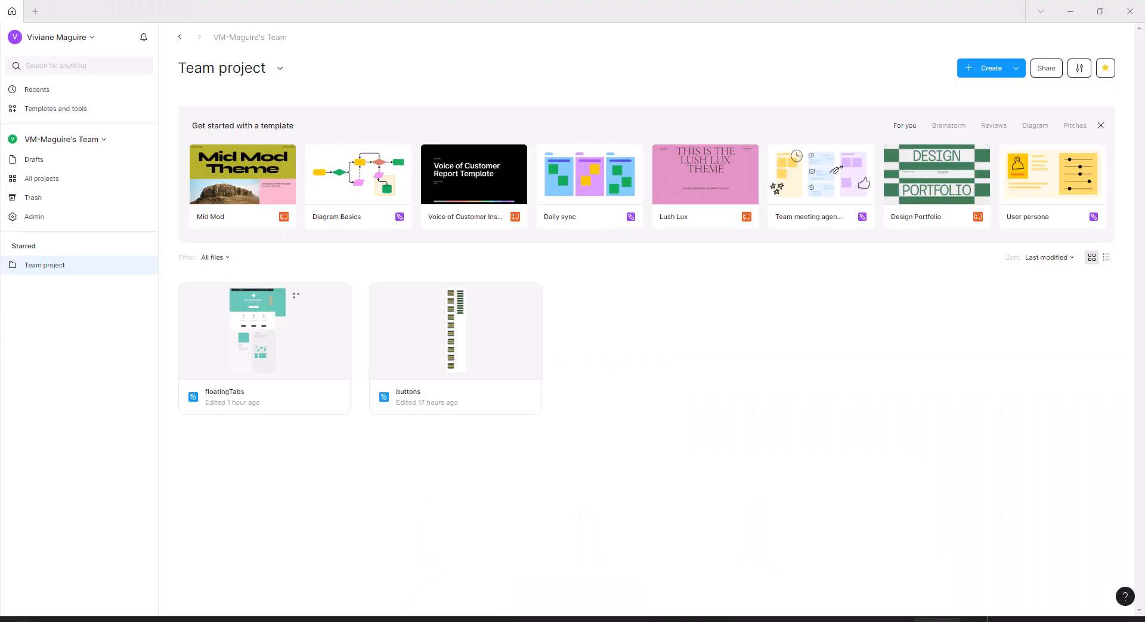
Create a new Design file in the Team project.
mouse_move(803, 182)
left_click(995, 71)
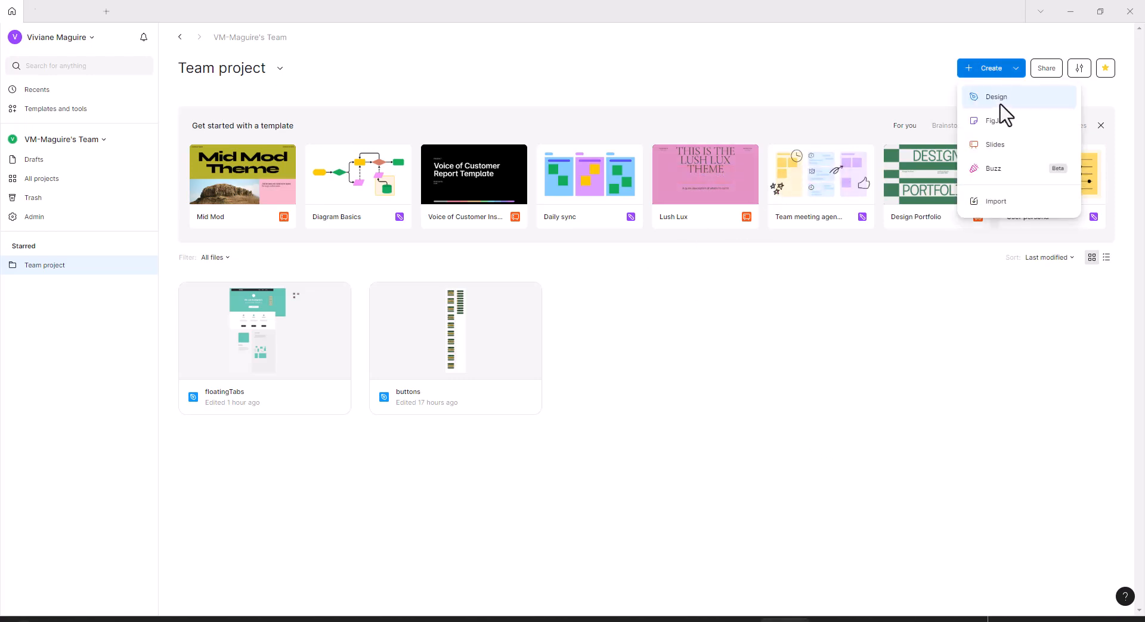
left_click(1001, 104)
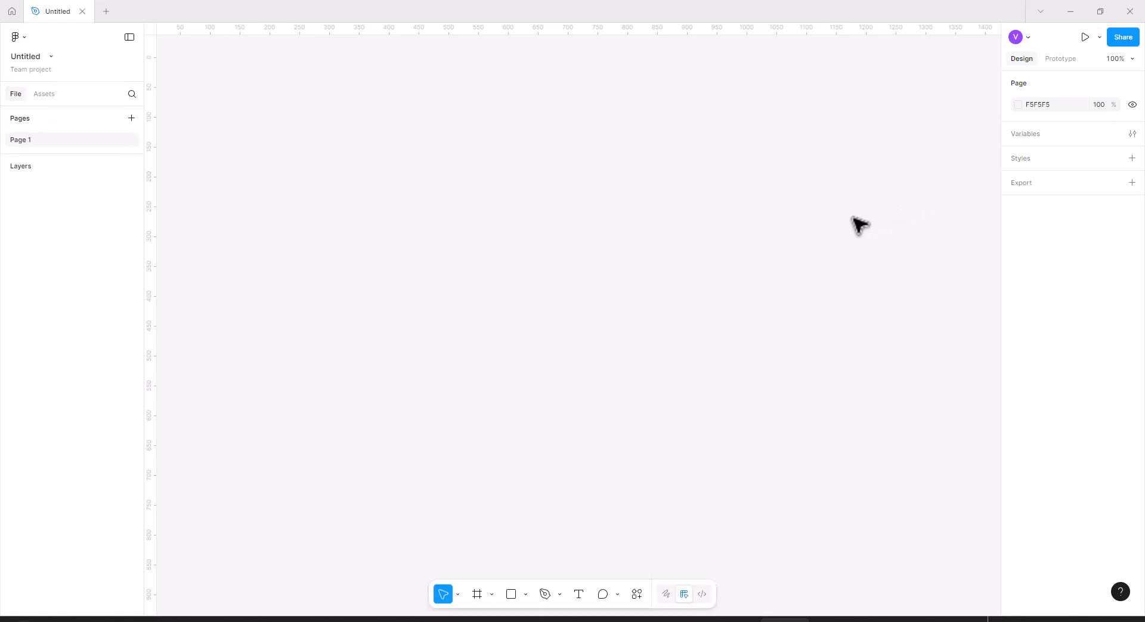
Add a MacBook Air desktop frame of 1280 × 832 to the canvas.
left_click(490, 595)
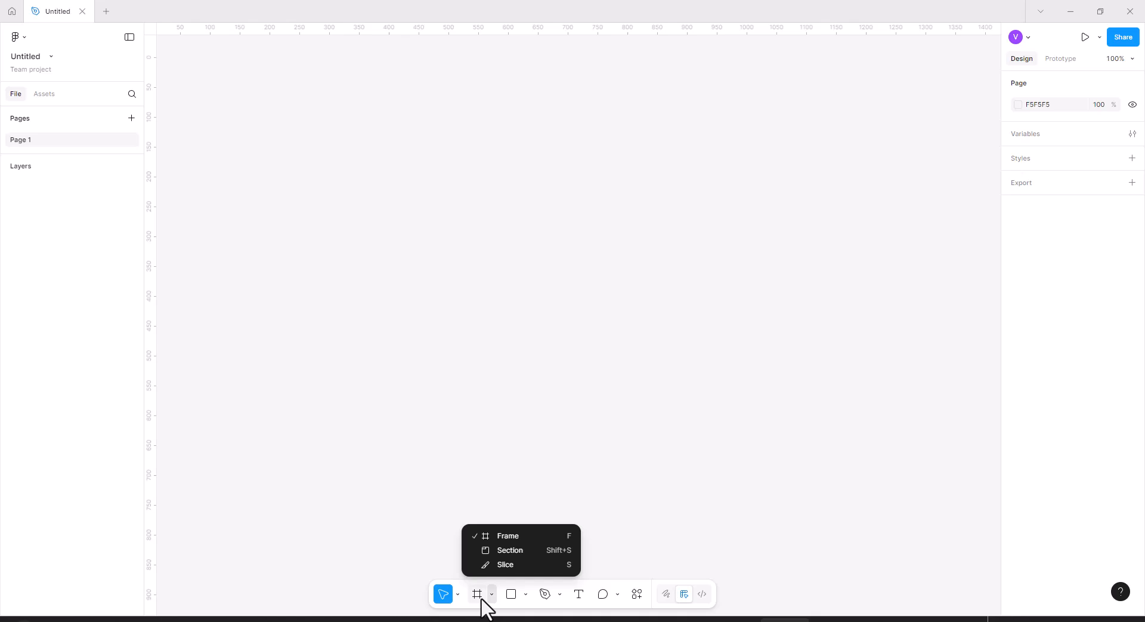
left_click(482, 597)
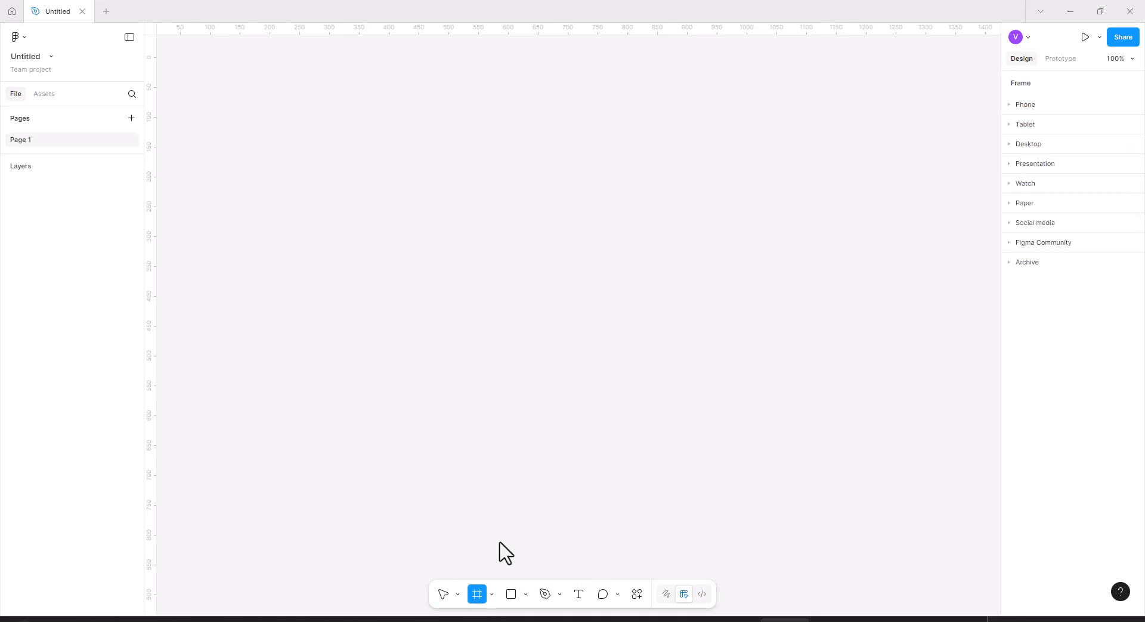
left_click(1016, 146)
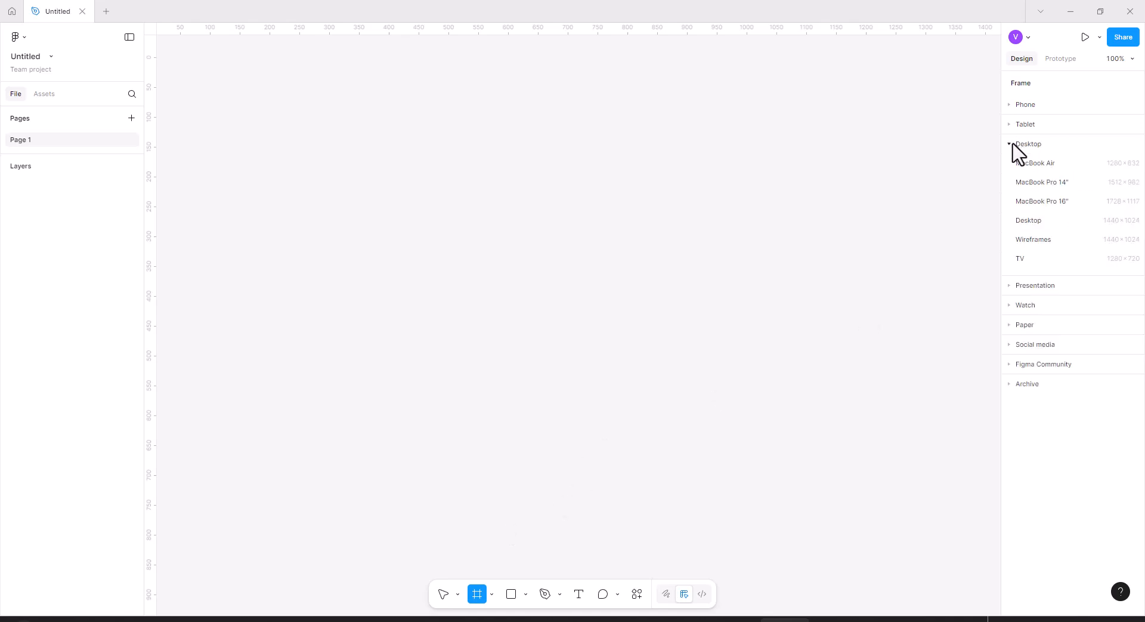
left_click(1038, 164)
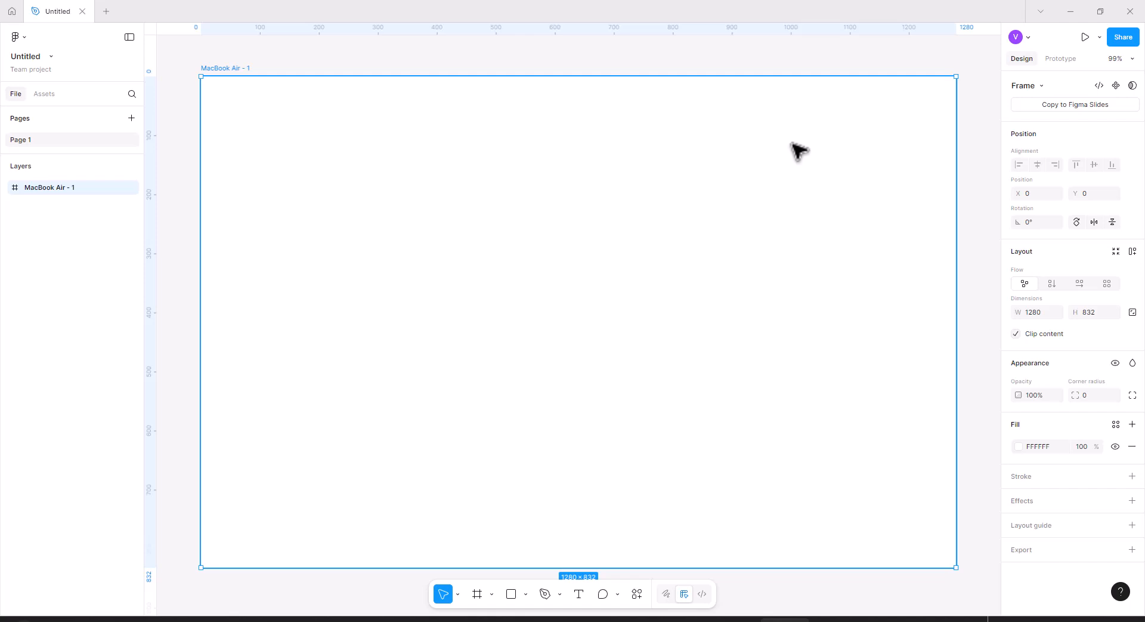
key("minus")
key("minus")
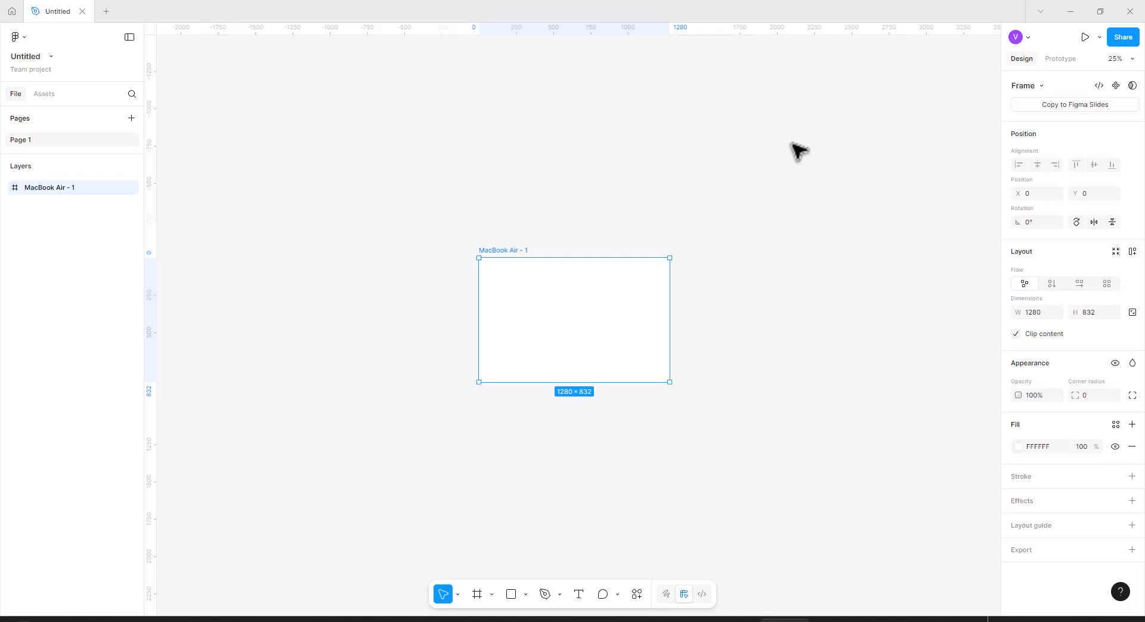
left_click_drag(795, 245, 572, 227)
scroll(568, 230, "up", 3)
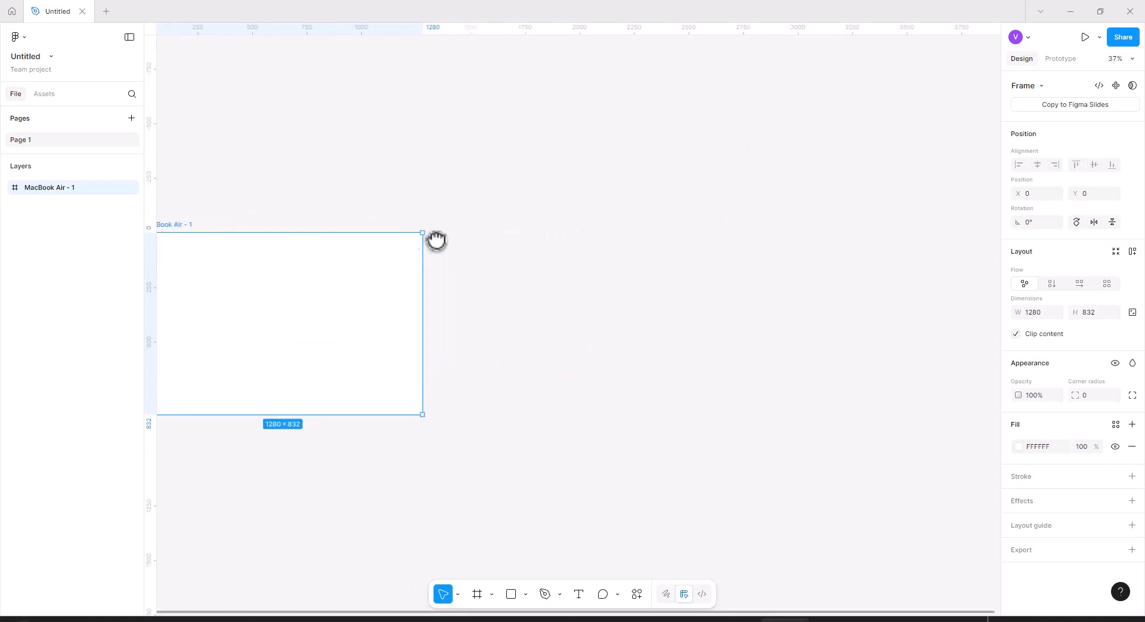
left_click_drag(427, 239, 530, 233)
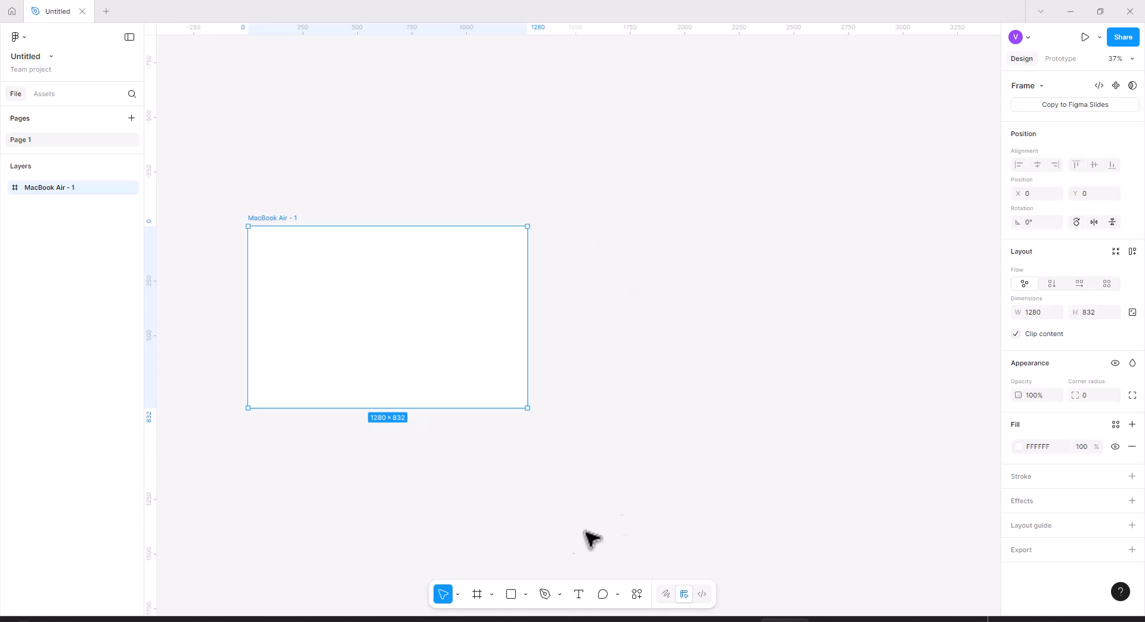
left_click(576, 511)
left_click(481, 595)
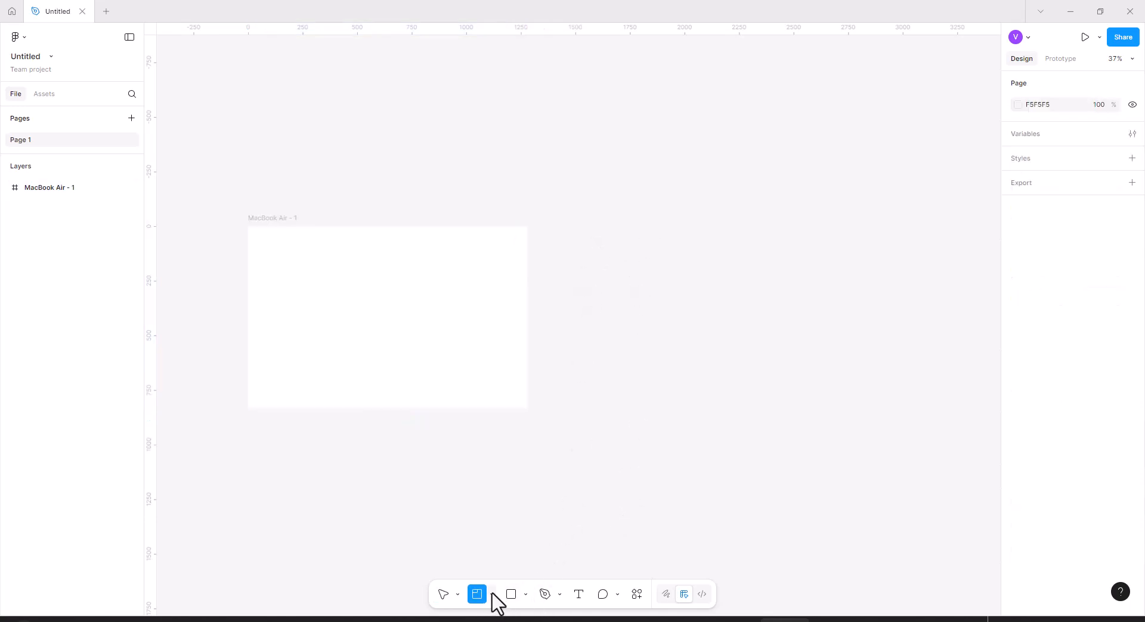
left_click(493, 594)
left_click(499, 535)
left_click_drag(528, 232, 666, 339)
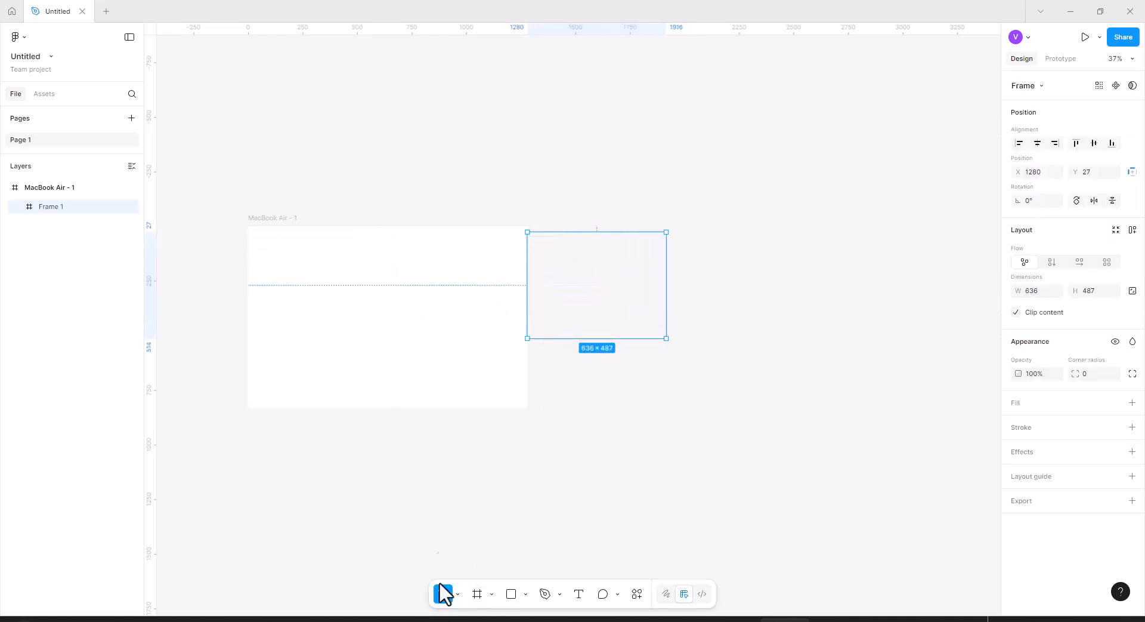
left_click(434, 454)
left_click_drag(453, 192, 705, 380)
left_click(649, 325)
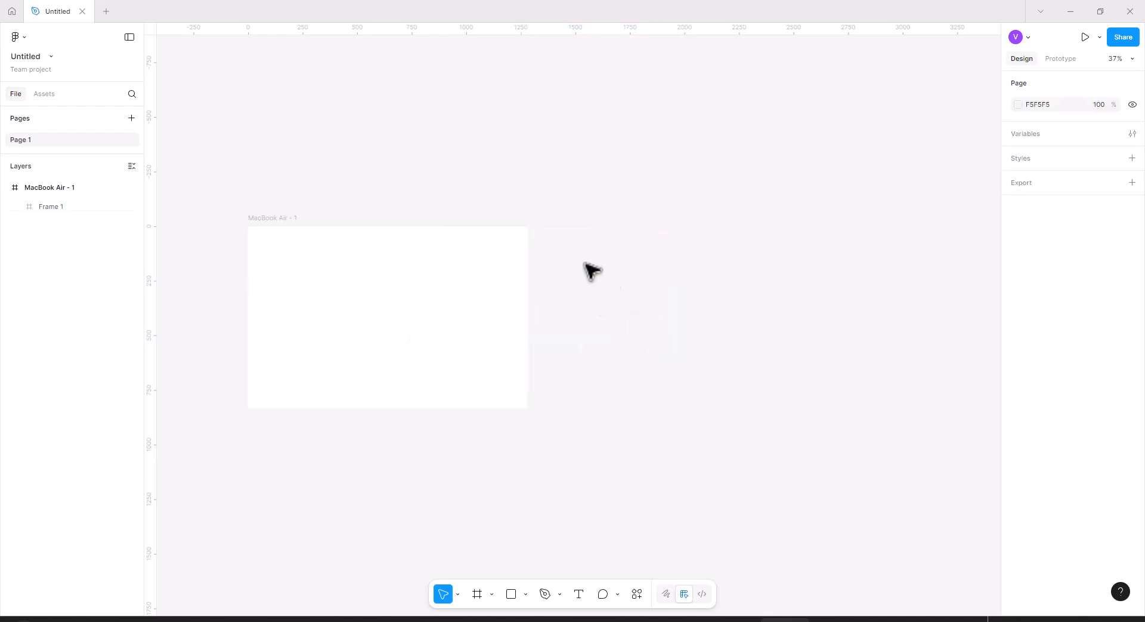
left_click_drag(510, 188, 713, 381)
left_click_drag(568, 288, 694, 287)
left_click(590, 205)
left_click_drag(394, 177, 613, 361)
left_click_drag(608, 152, 933, 411)
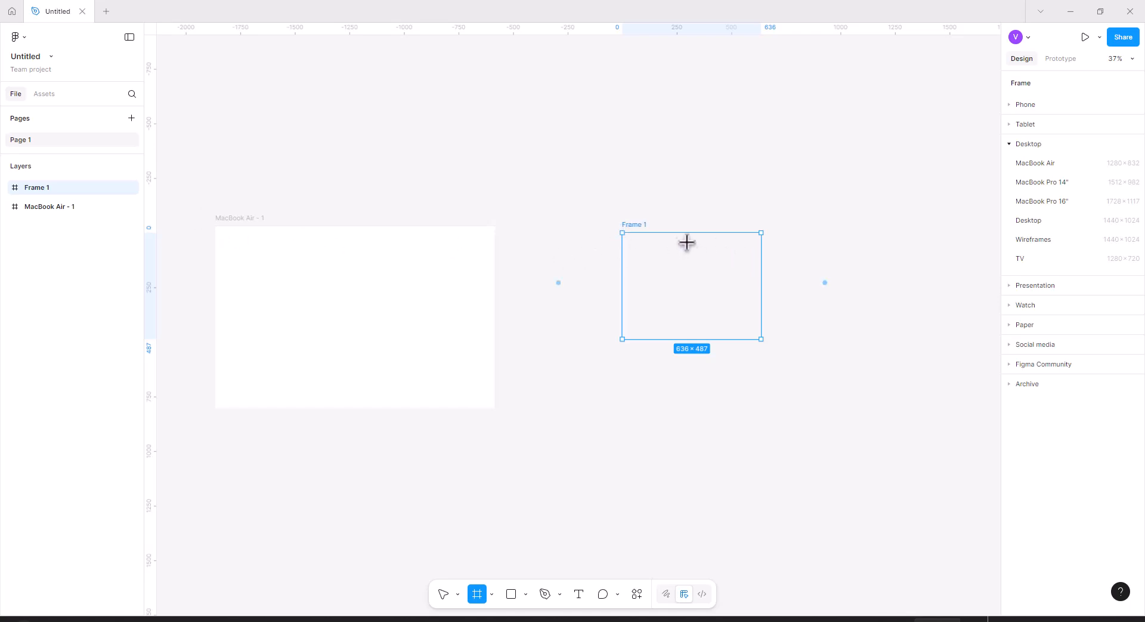
left_click(444, 595)
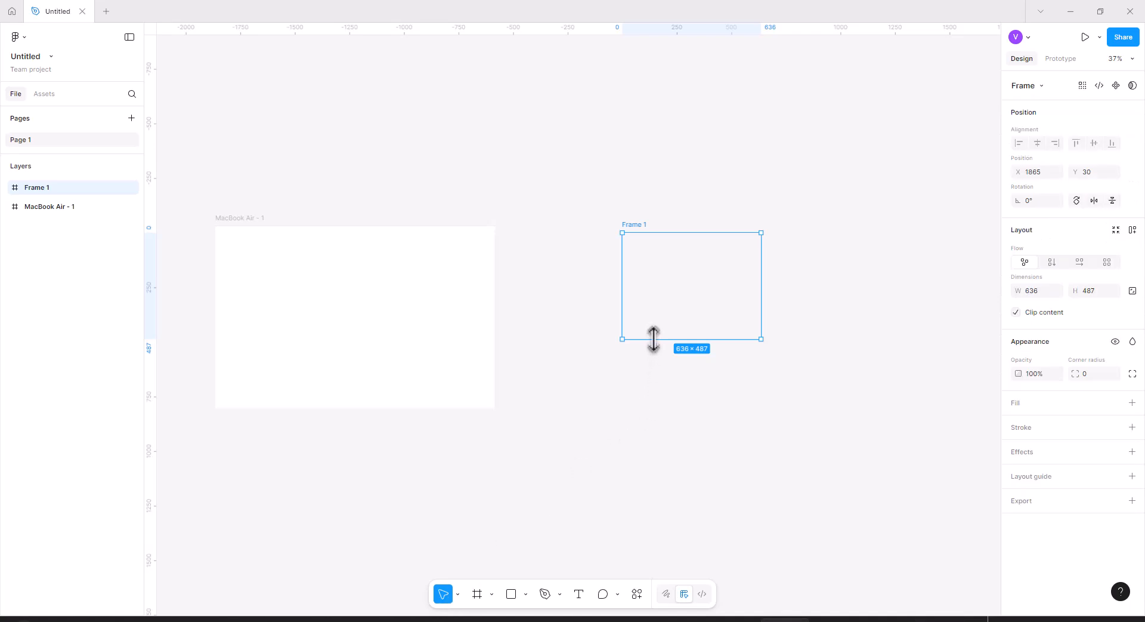
key("Delete")
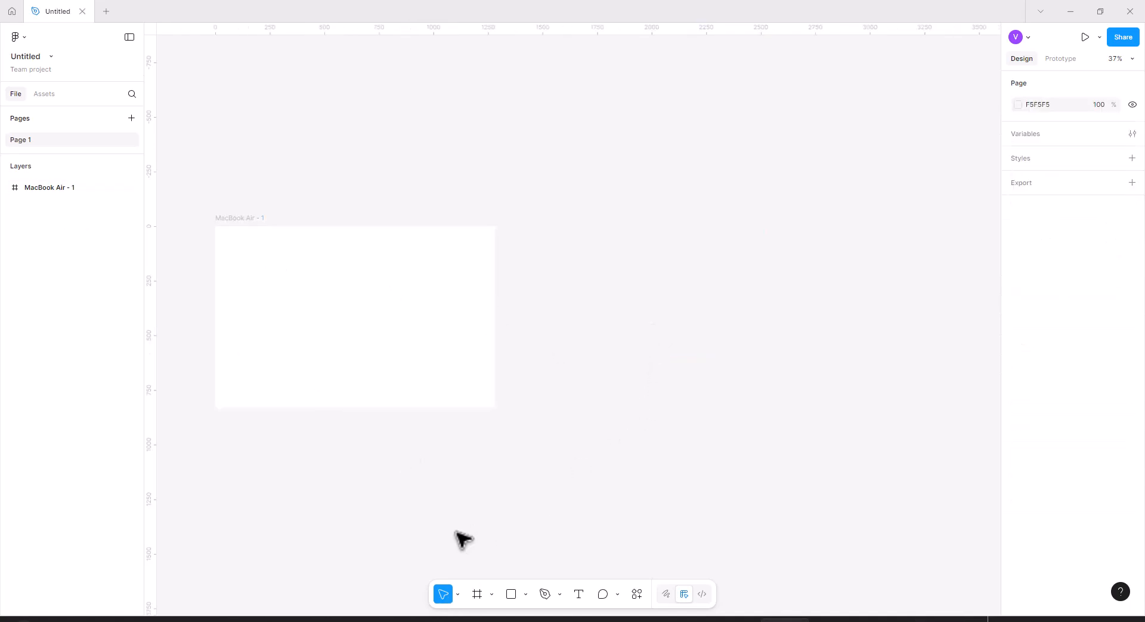
Draw a second frame about 721 × 560 to the right of the MacBook Air frame.
left_click(476, 594)
left_click_drag(604, 226, 761, 348)
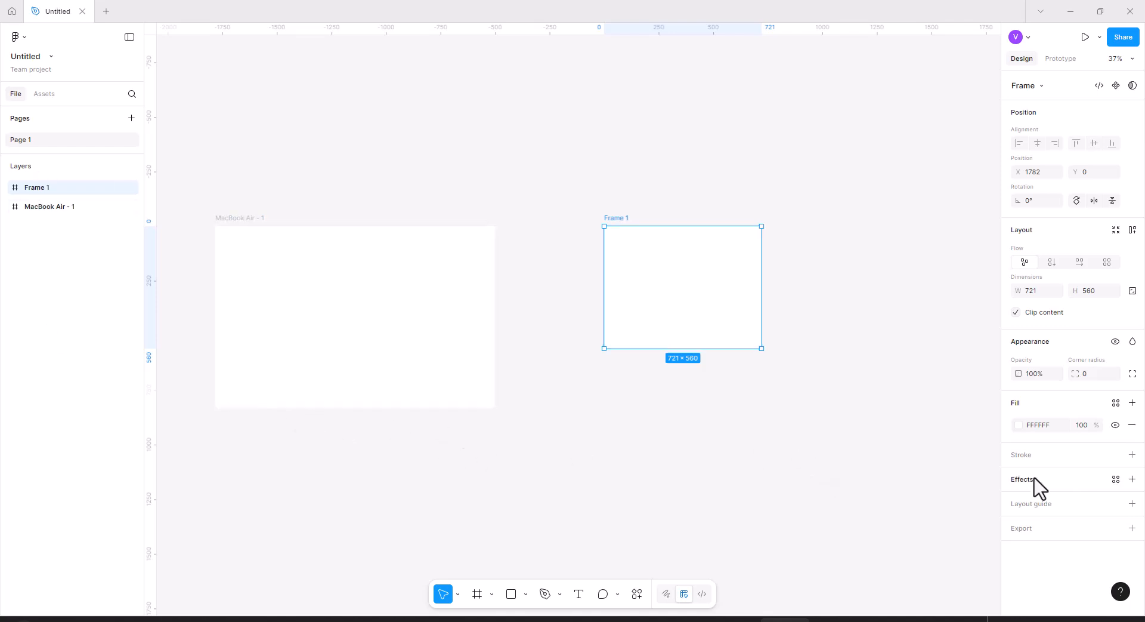
Add a layout grid to the new frame and set its grid size to 1 px.
left_click(1050, 505)
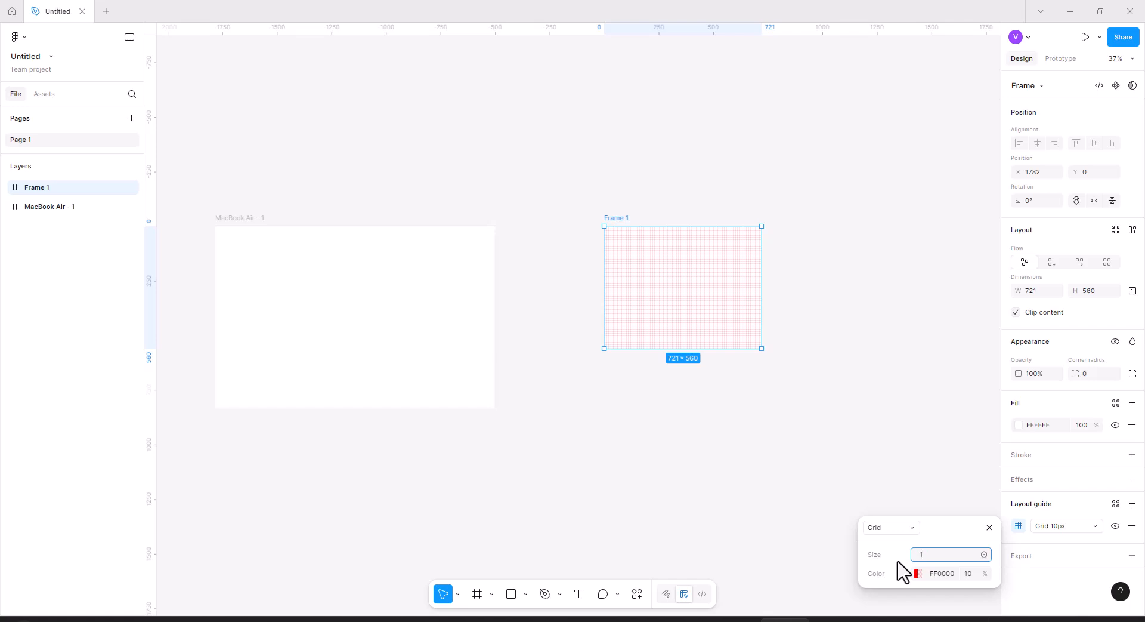
key("Return")
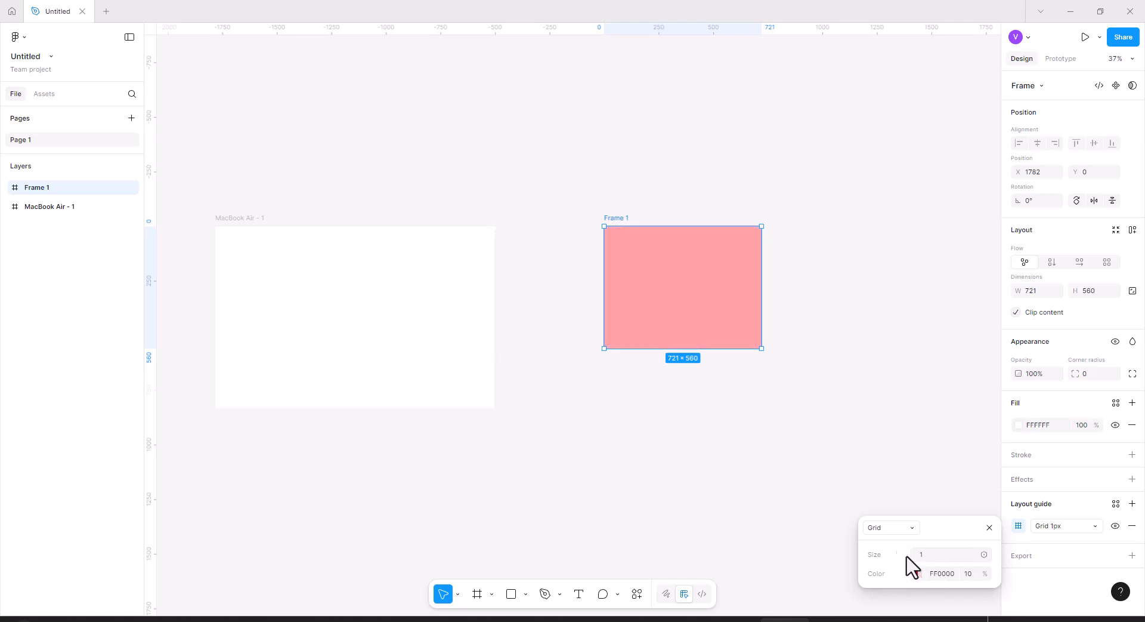
left_click(787, 322)
Draw a rectangle about 15 × 5 inside the frame near its top-left corner and place it at X 13, Y 18.
scroll(713, 309, "up", 1)
scroll(704, 318, "up", 5, "ctrl")
scroll(678, 299, "up", 10, "ctrl")
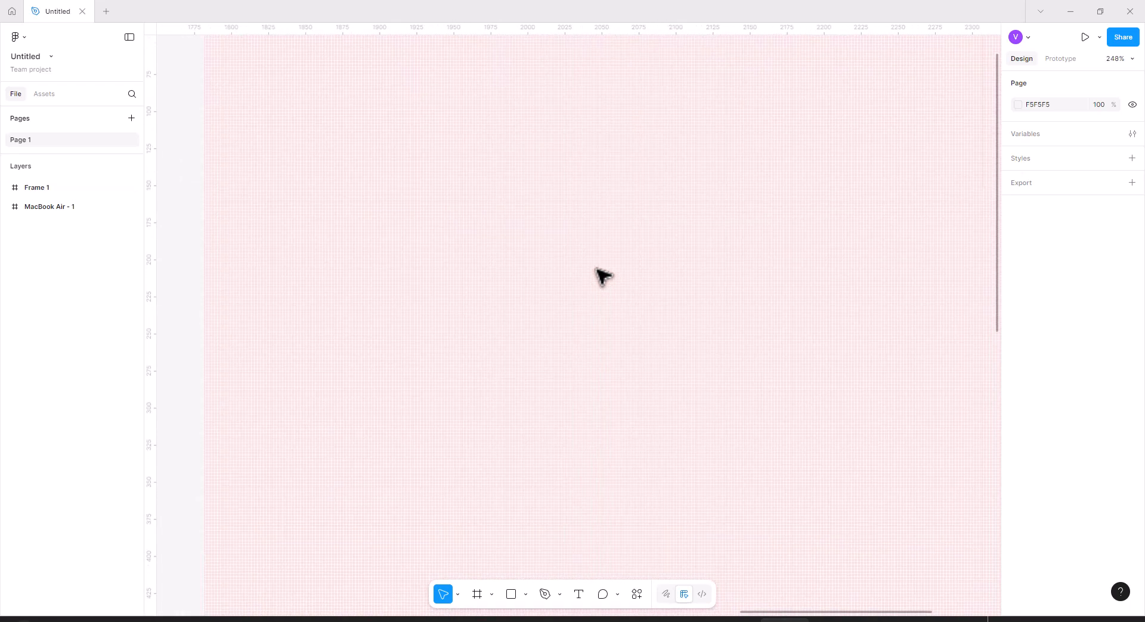
left_click_drag(494, 230, 776, 534)
scroll(614, 378, "up", 8, "ctrl")
scroll(596, 309, "up", 3, "ctrl")
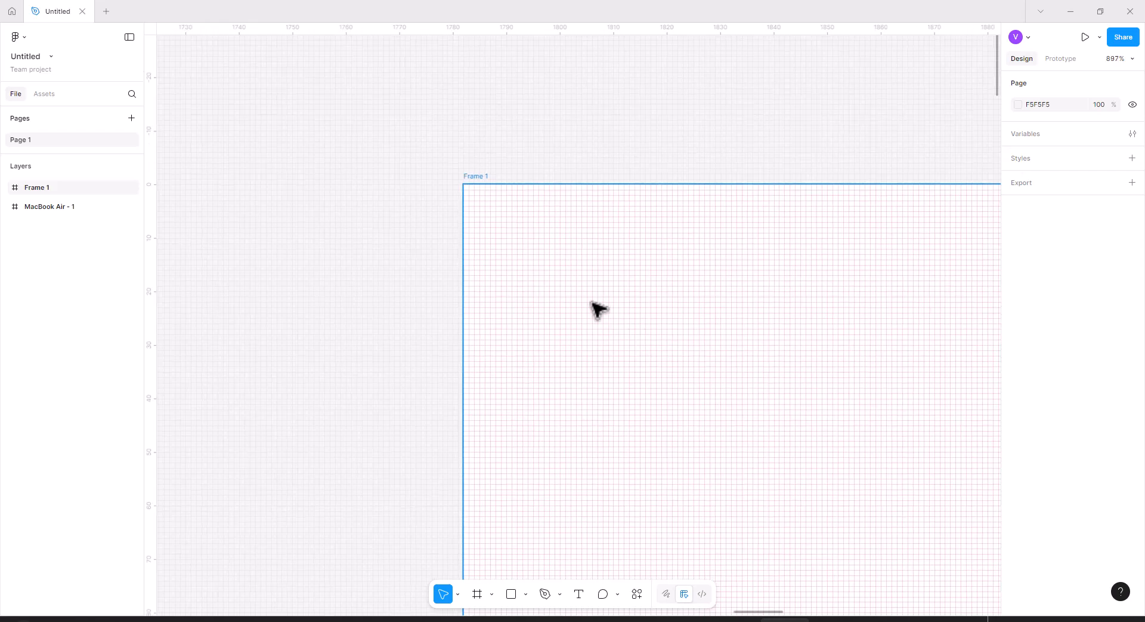
scroll(597, 309, "up", 1, "ctrl")
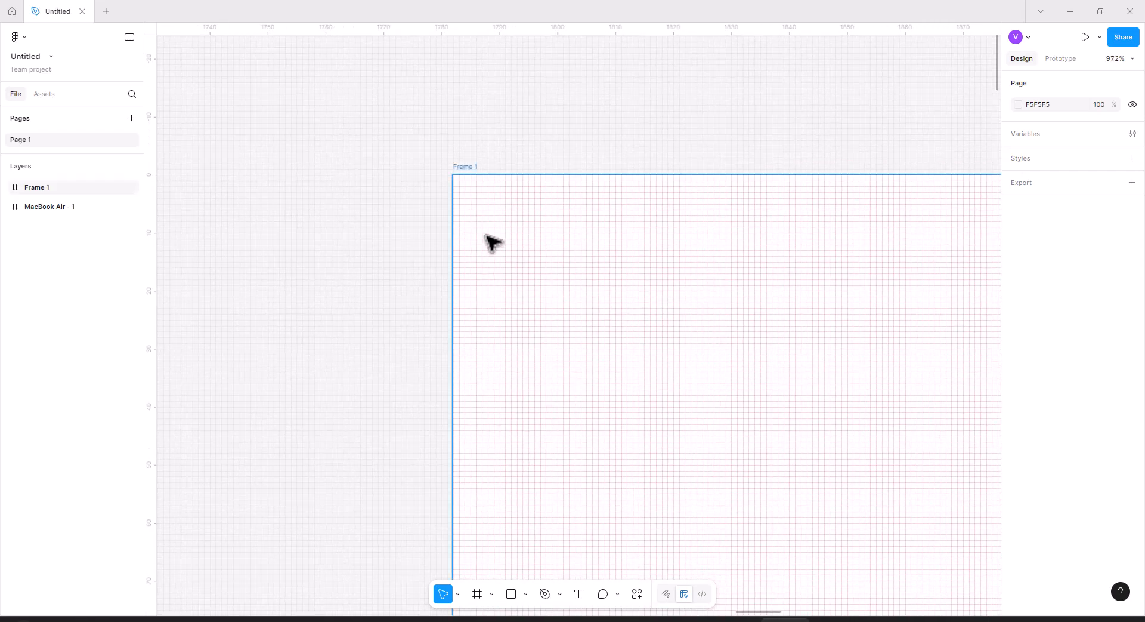
left_click(525, 239)
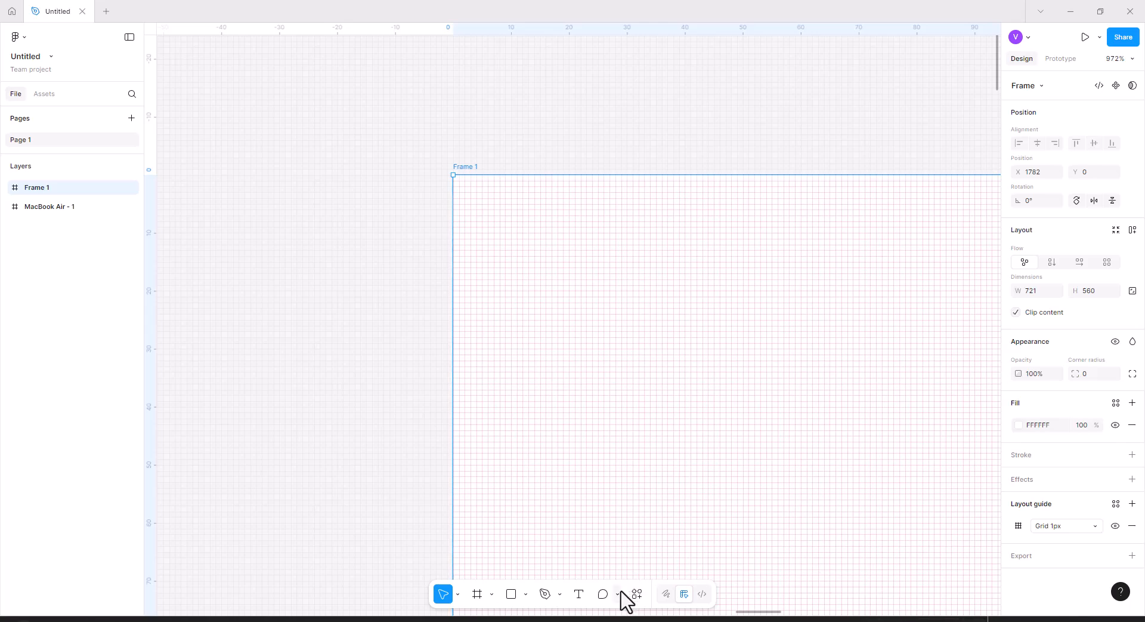
left_click(511, 594)
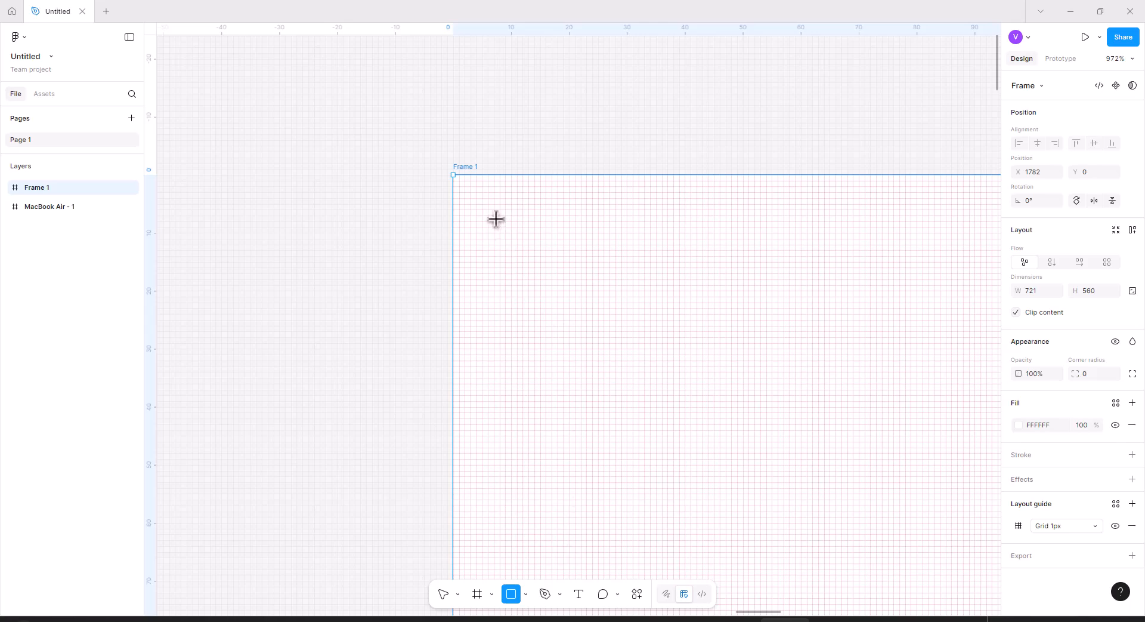
left_click_drag(577, 238, 582, 244)
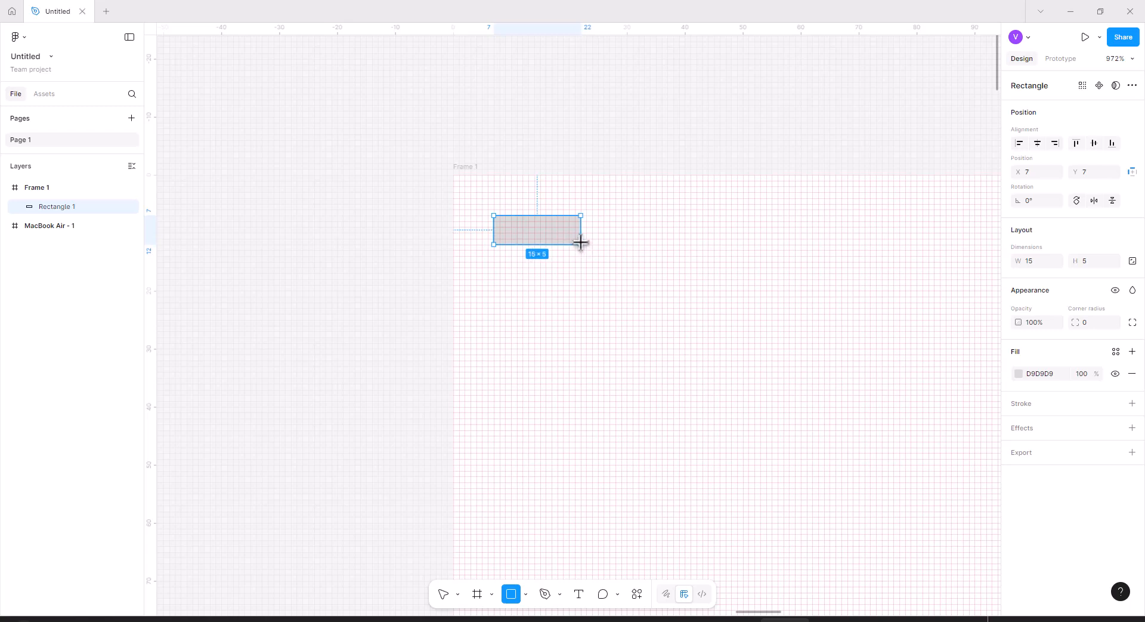
left_click_drag(581, 242, 580, 242)
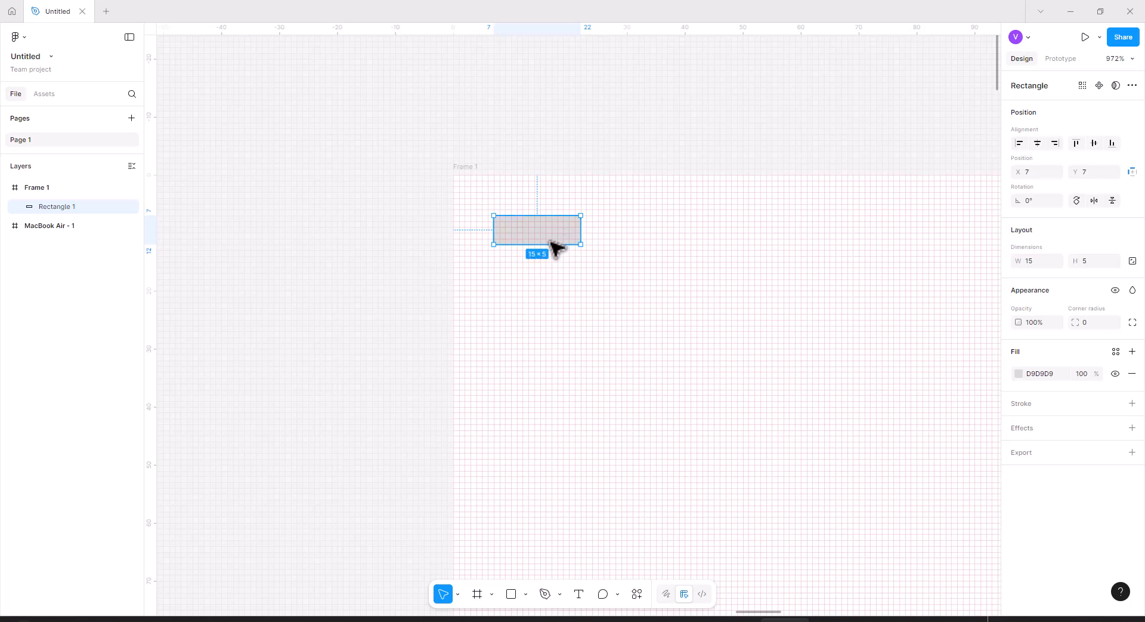
left_click_drag(555, 235, 584, 291)
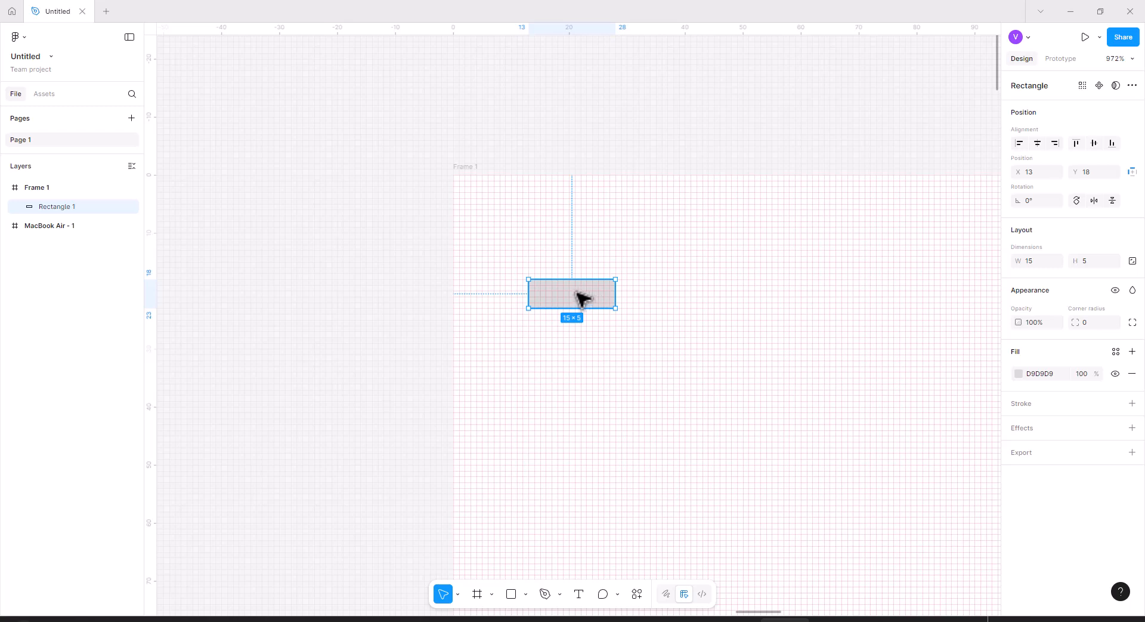
Set the rectangle's top corner radii to 2 and bottom radii to 0, and fill it with 0F0E0E.
left_click(1086, 322)
left_click_drag(1081, 322, 1091, 323)
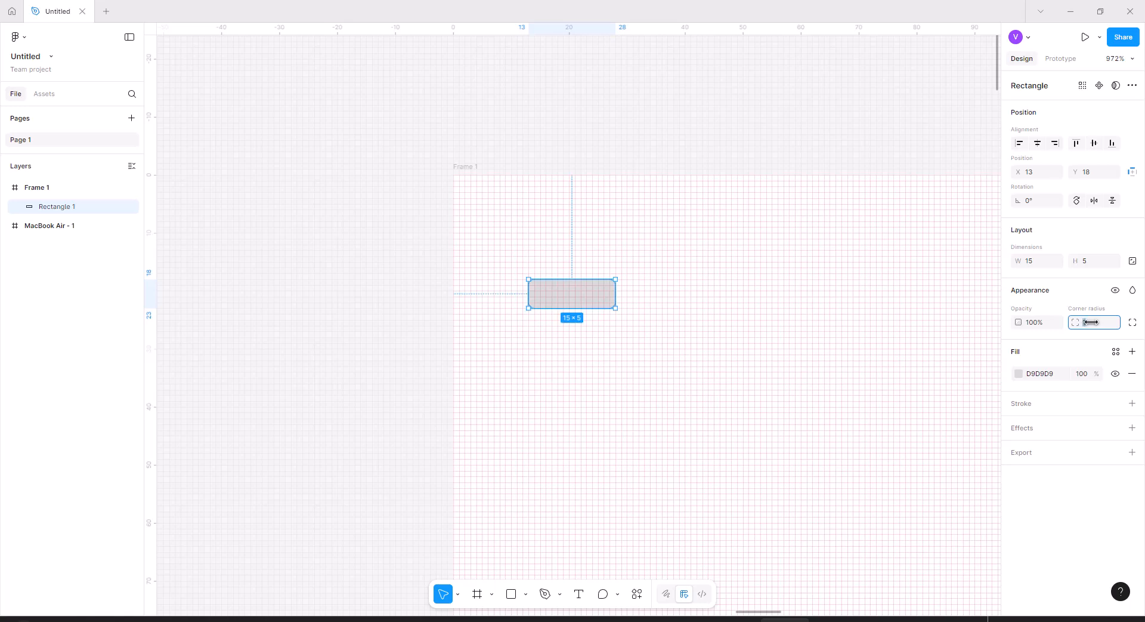
left_click(1133, 322)
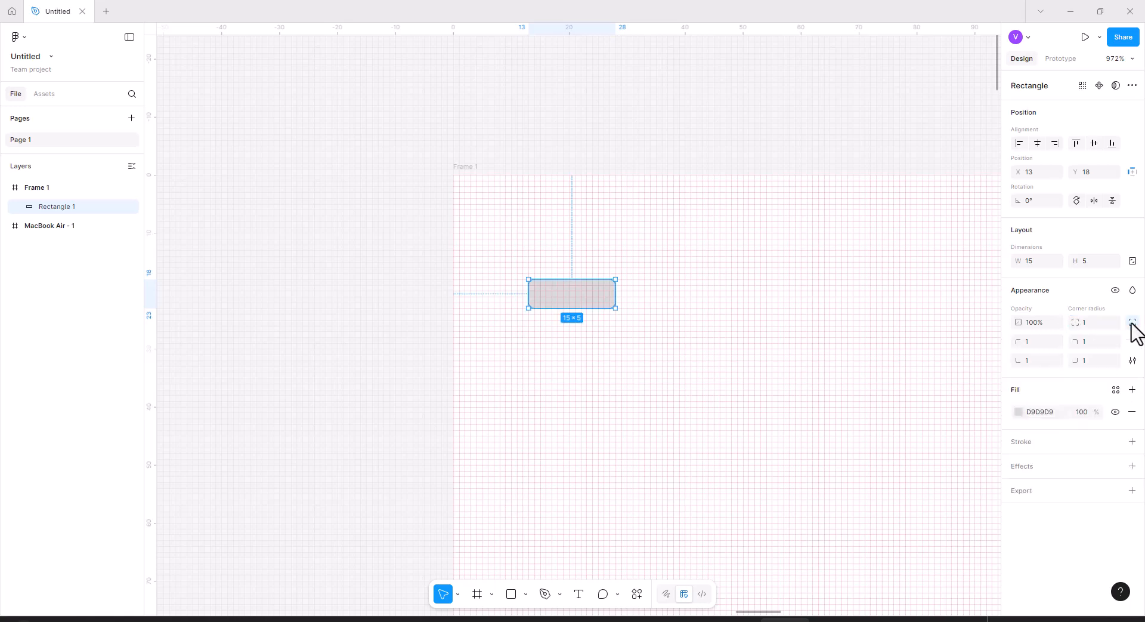
left_click(1094, 361)
left_click_drag(1066, 365, 1011, 363)
left_click(1025, 363)
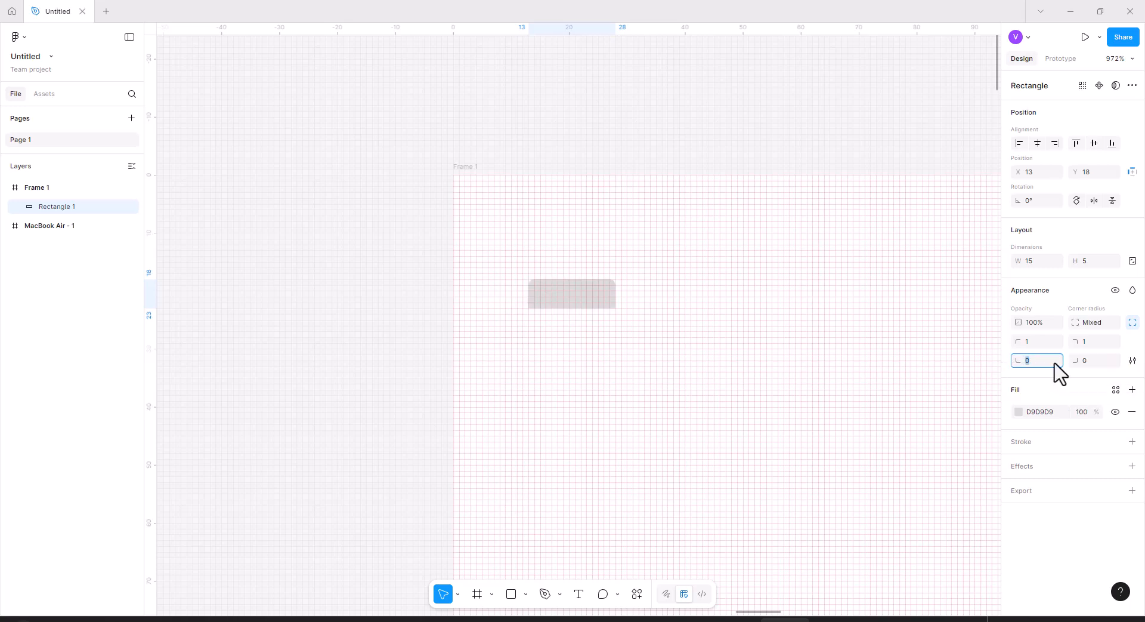
left_click(1075, 344)
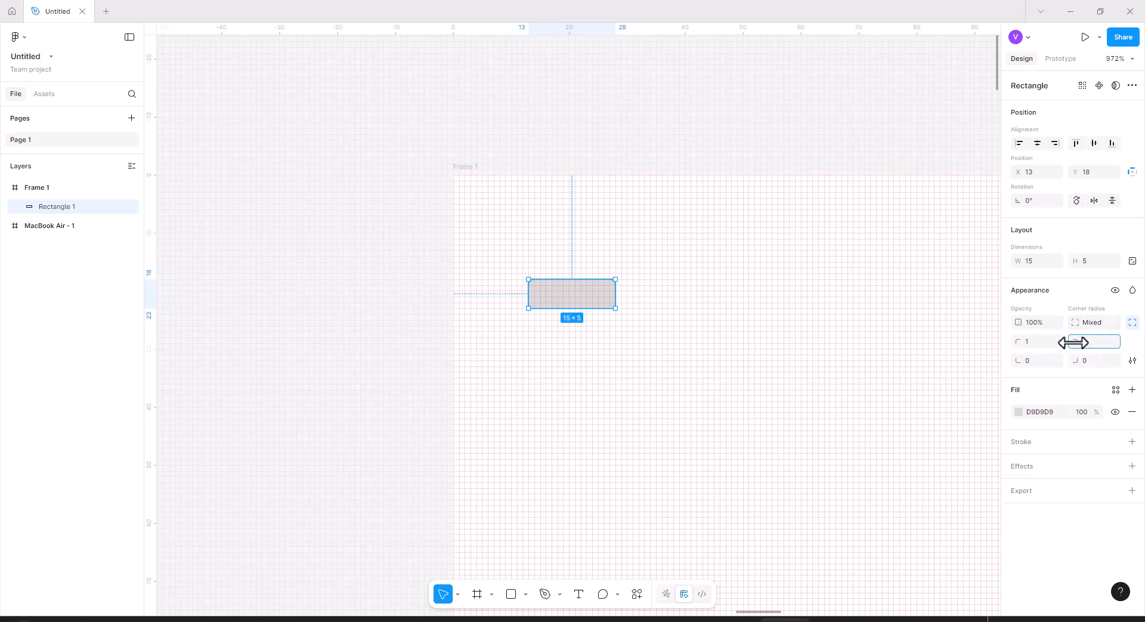
left_click_drag(1078, 341, 1038, 340)
left_click(1019, 411)
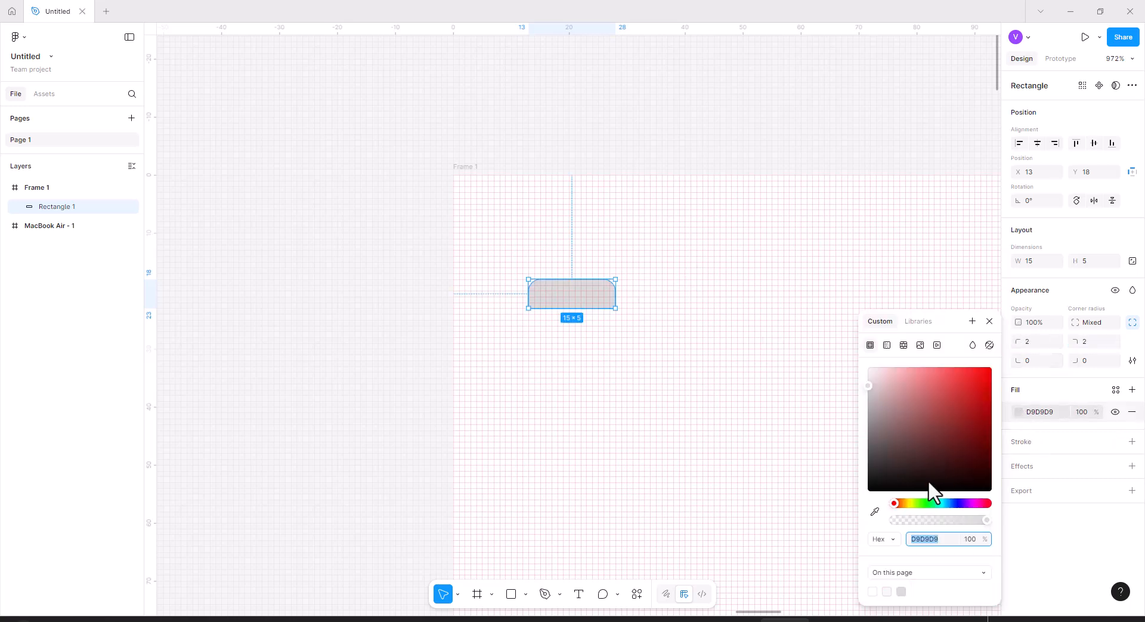
left_click(873, 485)
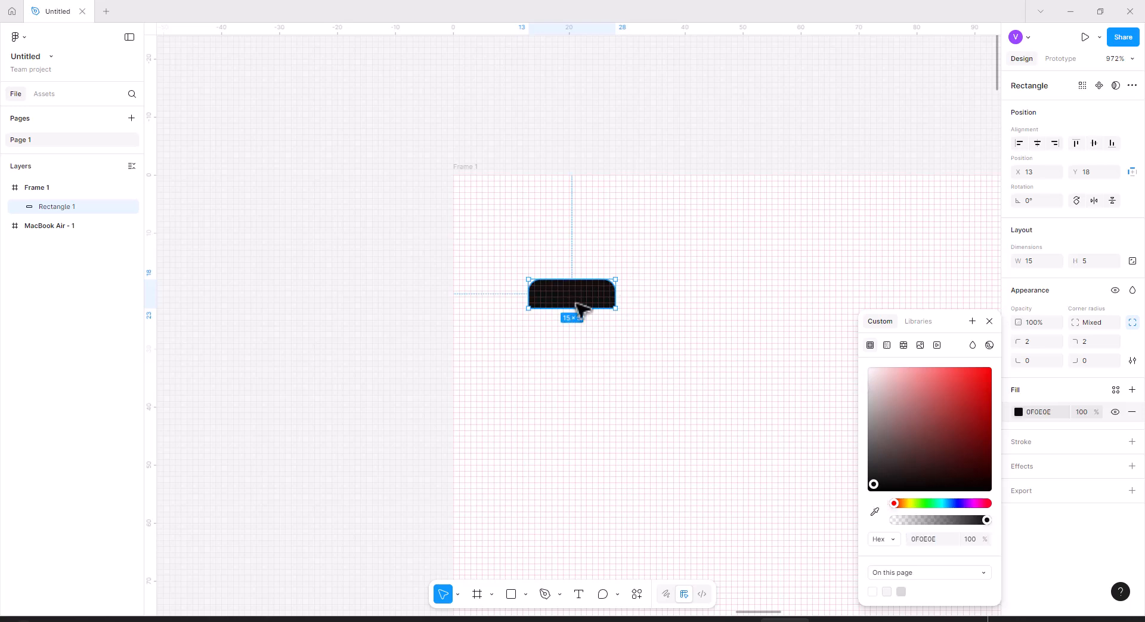
Draw a circle about 9 × 9 overlapping the top edge of the rectangle as a head.
left_click(524, 594)
left_click(545, 521)
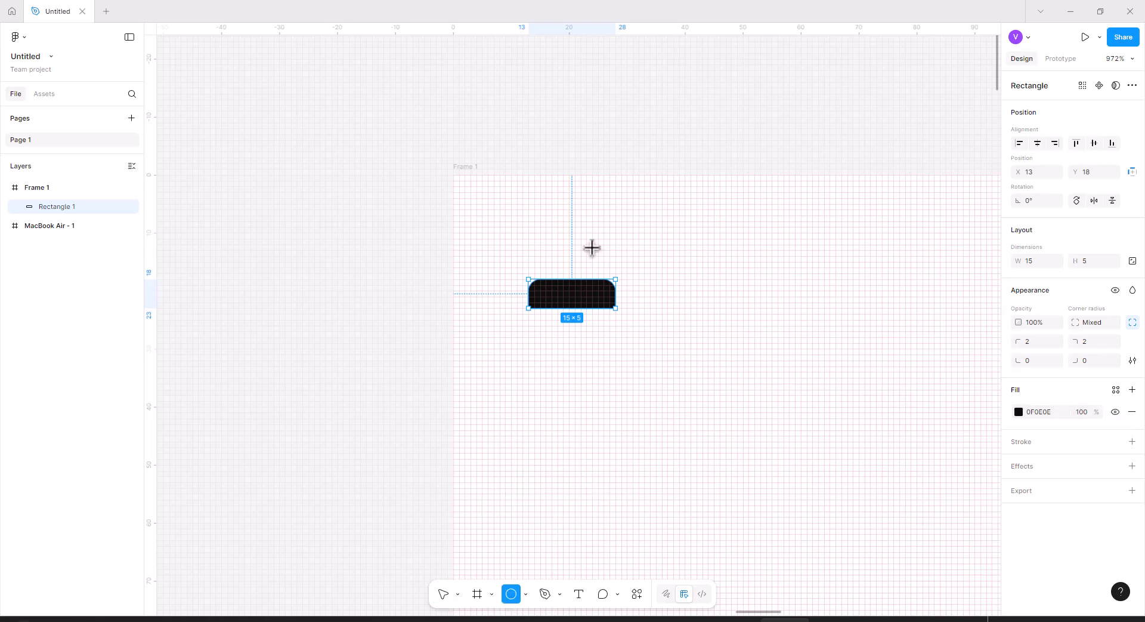
mouse_move(558, 260)
left_mouse_down()
mouse_move(591, 278)
mouse_move(551, 246)
left_mouse_up()
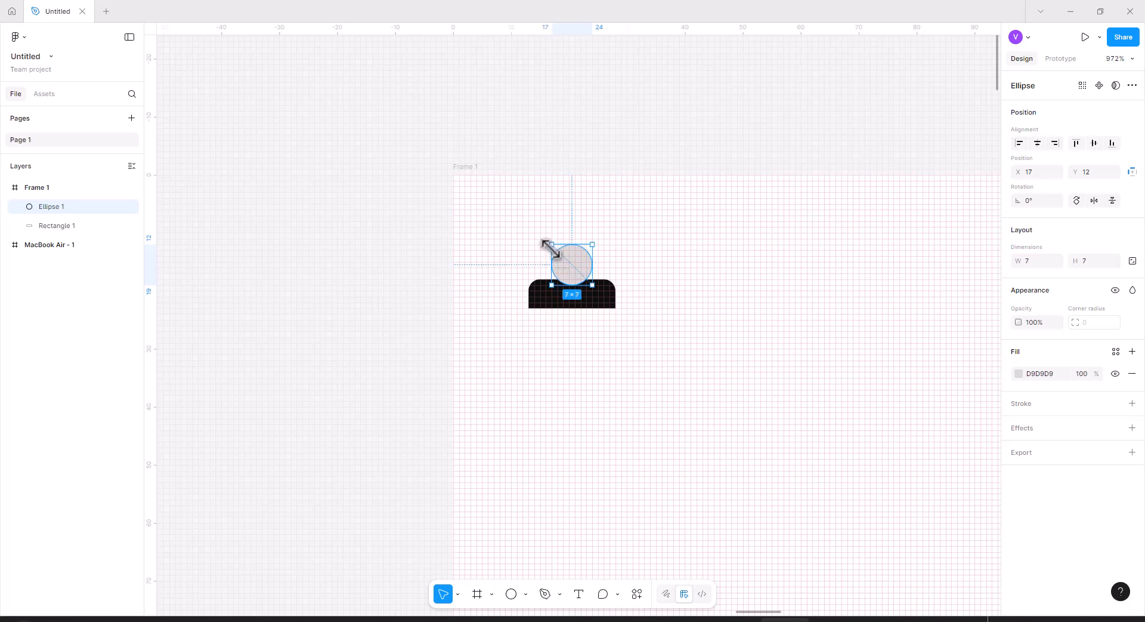
left_click_drag(592, 243, 597, 244)
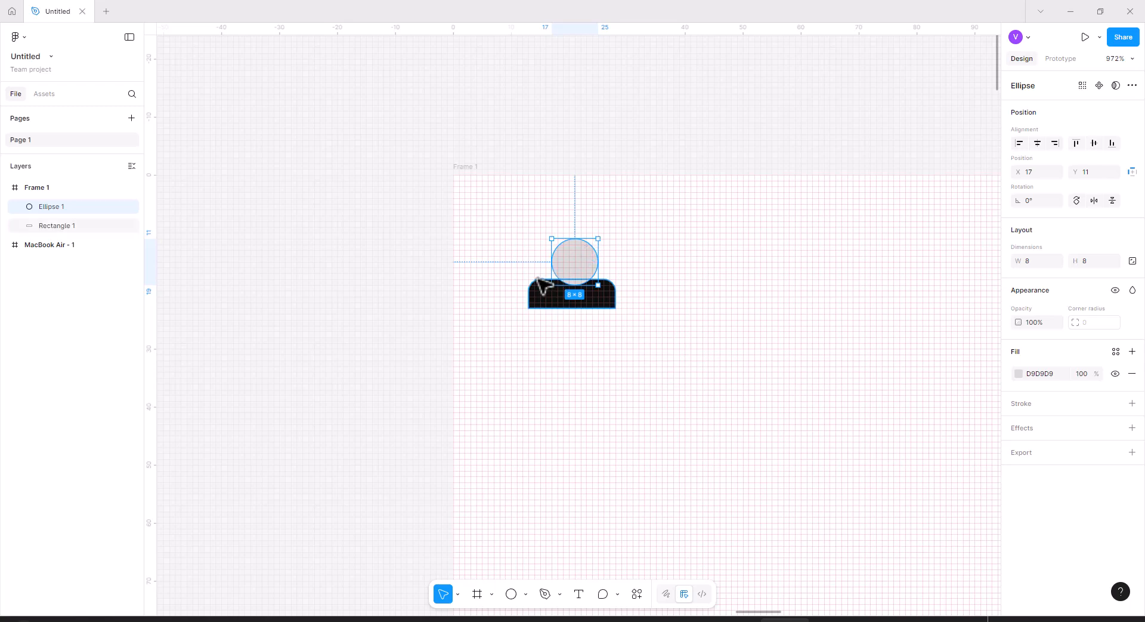
left_click_drag(548, 238, 547, 235)
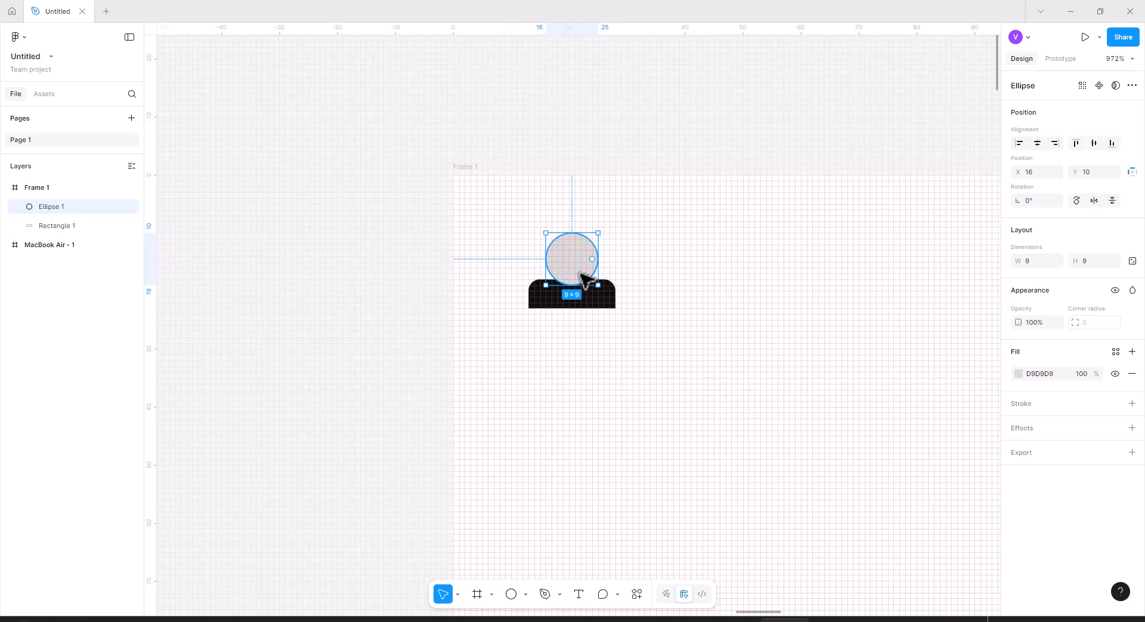
Select the circle and the rectangle together and union them into one shape.
left_click(627, 327)
left_click_drag(635, 335, 493, 238)
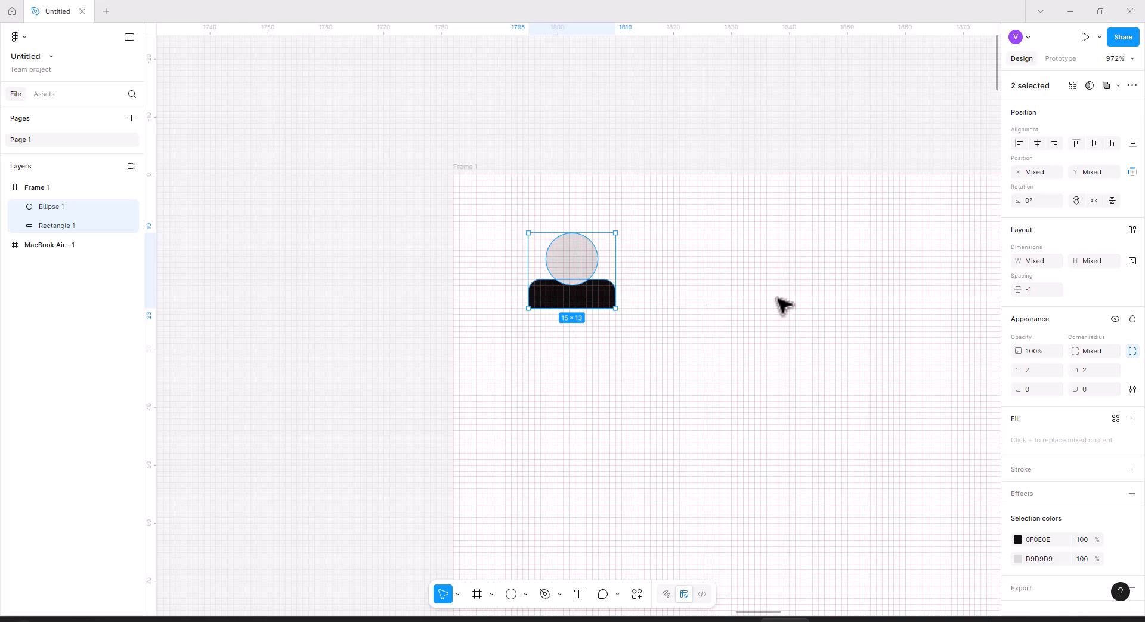
left_click(1106, 85)
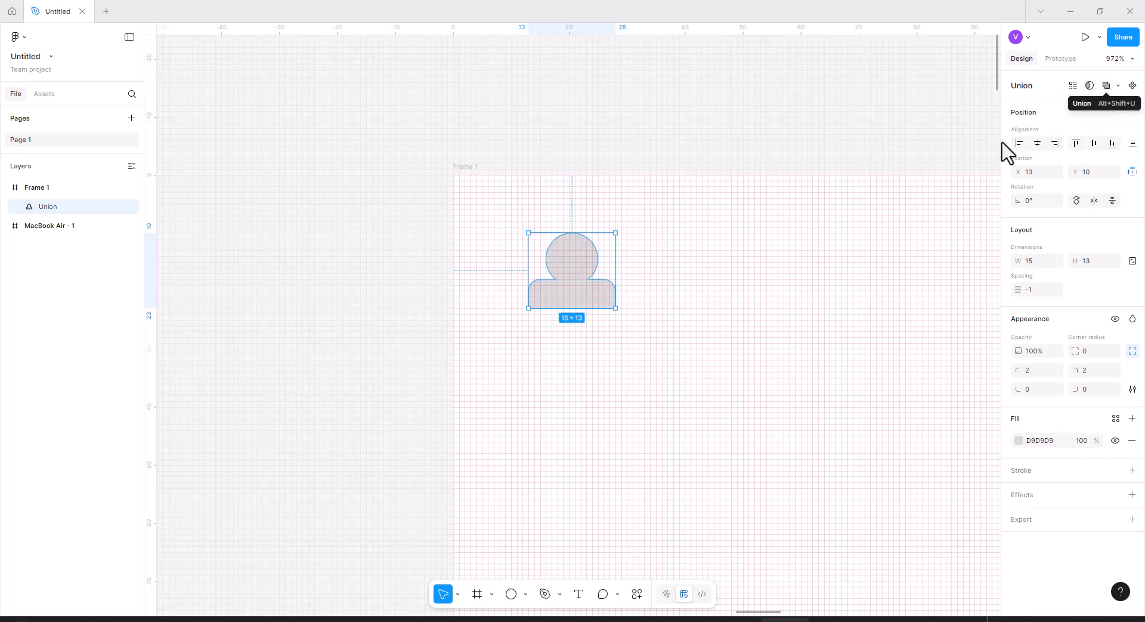
Fill the united figure shape with black 000000.
left_click(1018, 440)
left_click_drag(887, 493, 869, 499)
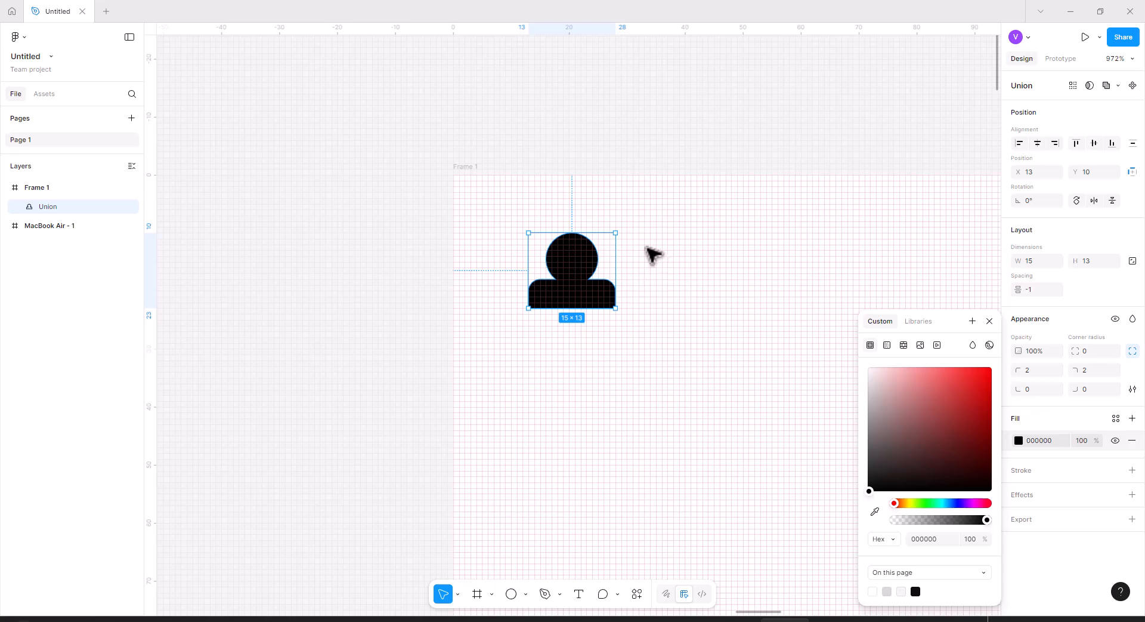
left_click(668, 266)
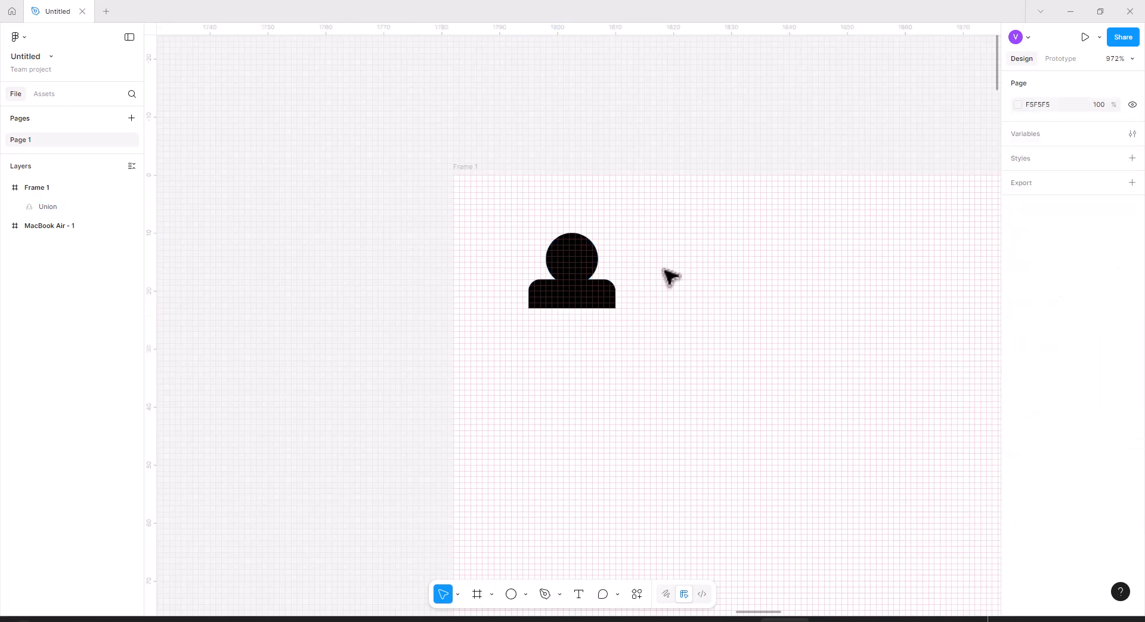
left_click(597, 301)
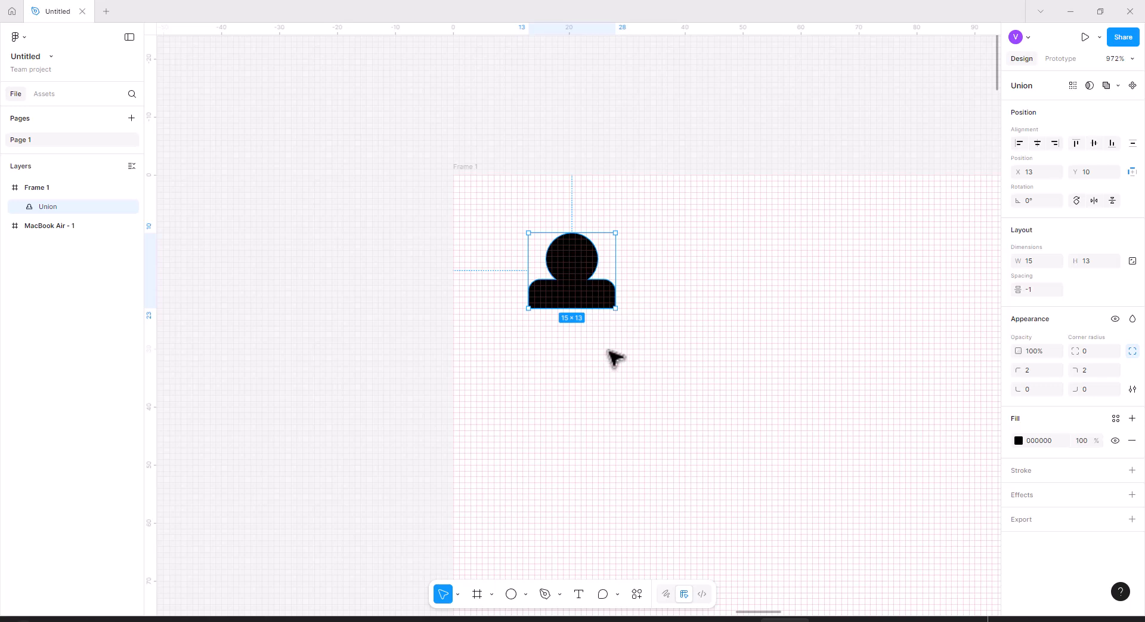
left_click(663, 289)
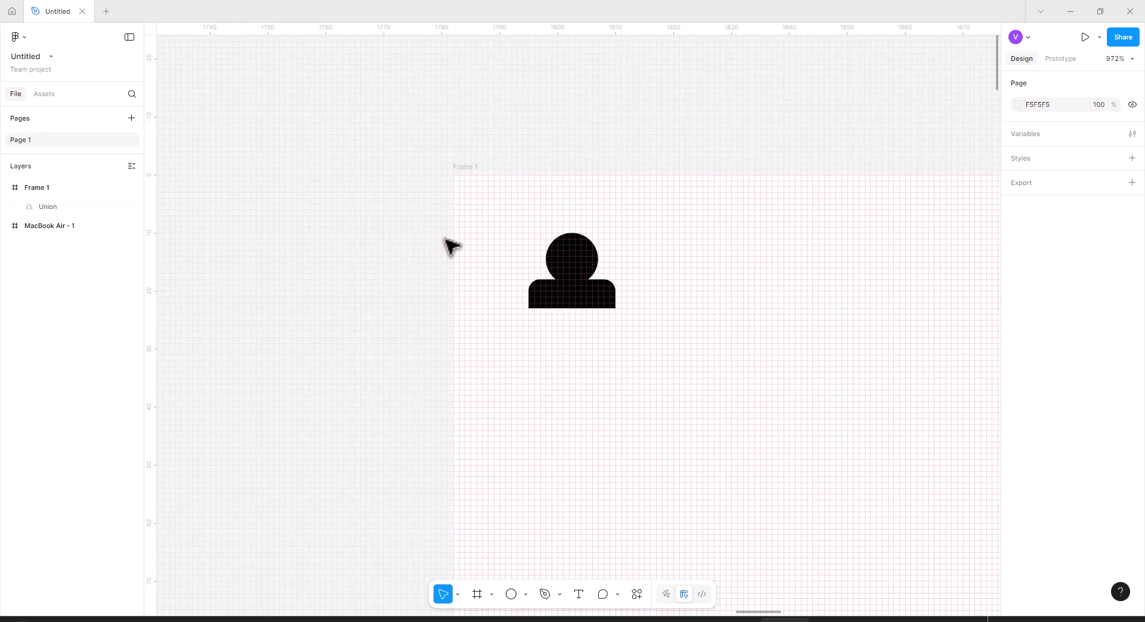
Draw a small ellipse about 3 × 4 on the head's right side and union it with the figure.
left_click(511, 594)
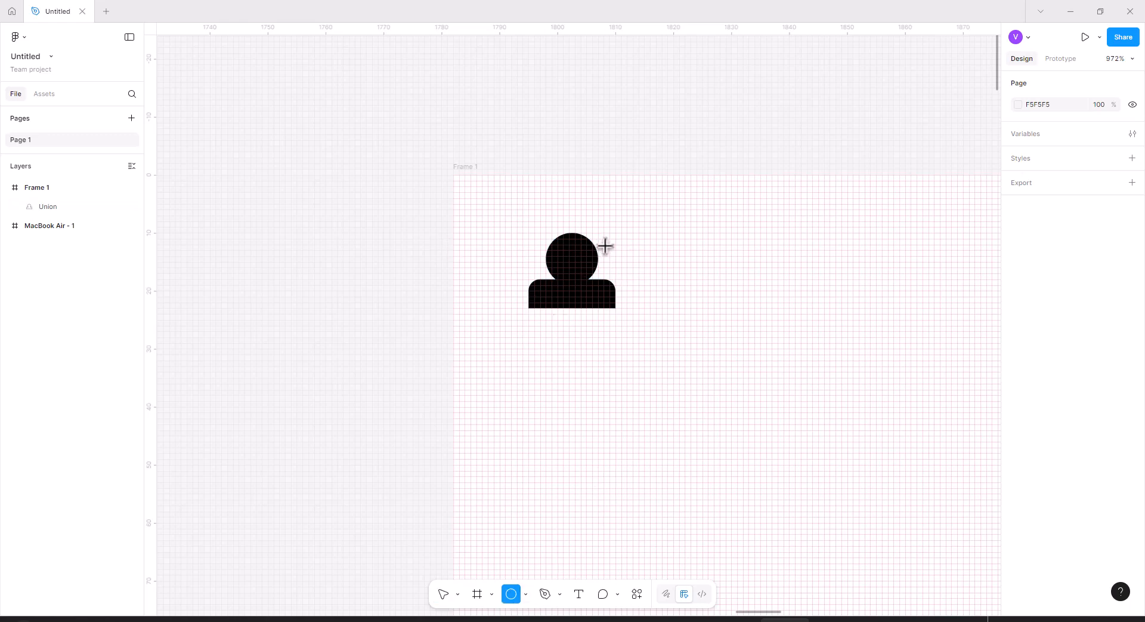
mouse_move(597, 246)
left_mouse_down()
mouse_move(610, 264)
mouse_move(591, 256)
left_mouse_up()
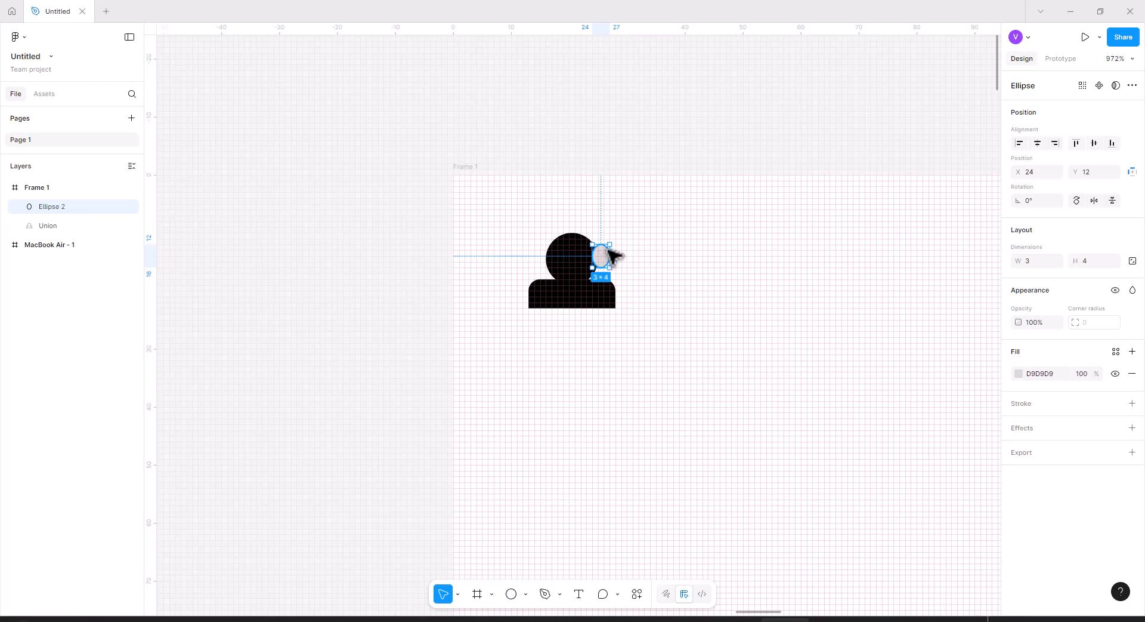
left_click(544, 594)
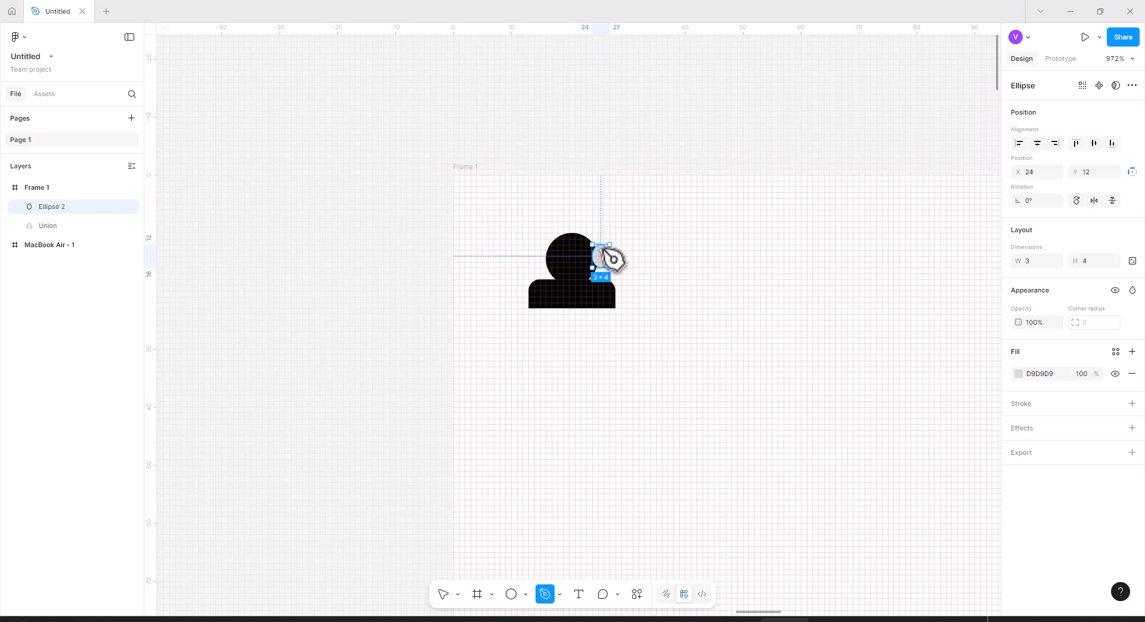
left_click(443, 594)
left_click(652, 256)
left_click_drag(632, 294, 570, 239)
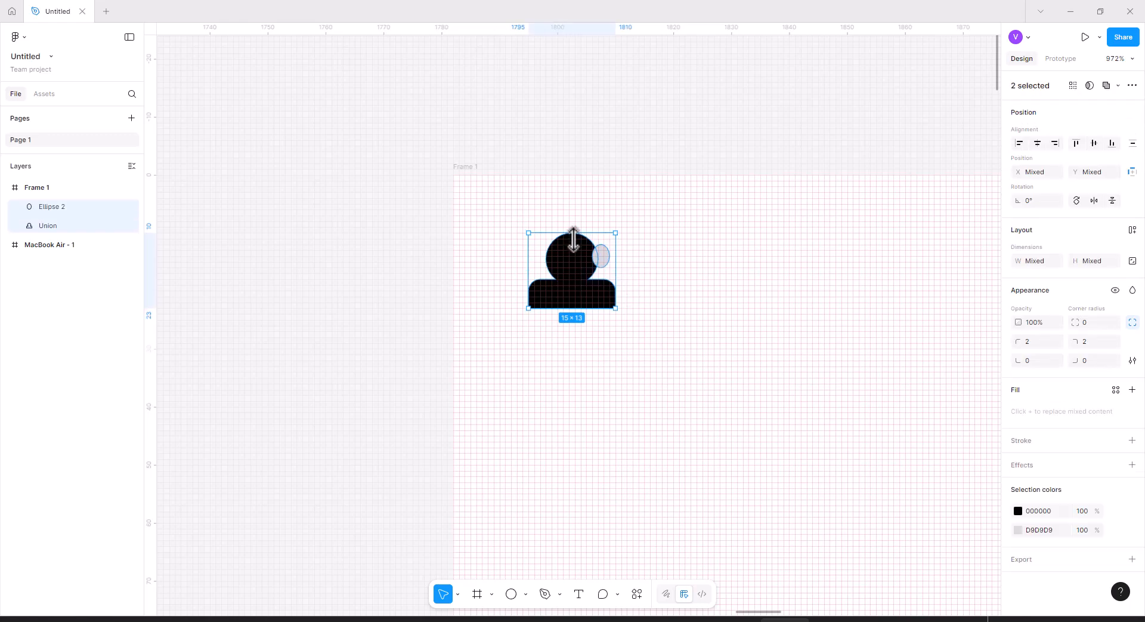
left_click(1107, 86)
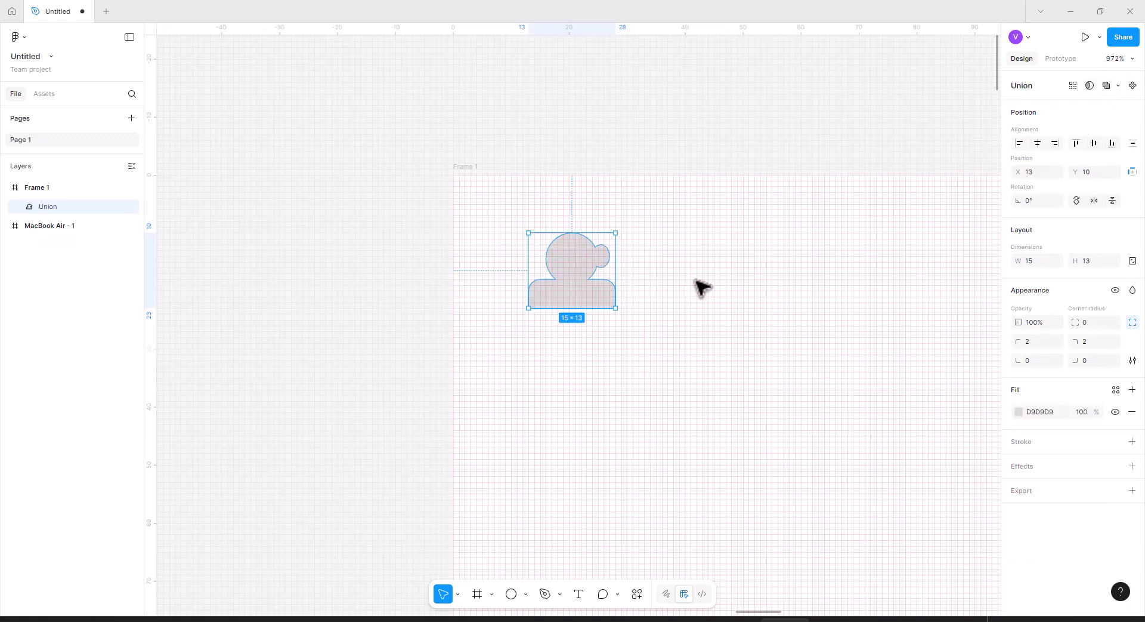
Draw an open pen path about 11 × 6 arching over the head like a headband, from right to left.
left_click(646, 308)
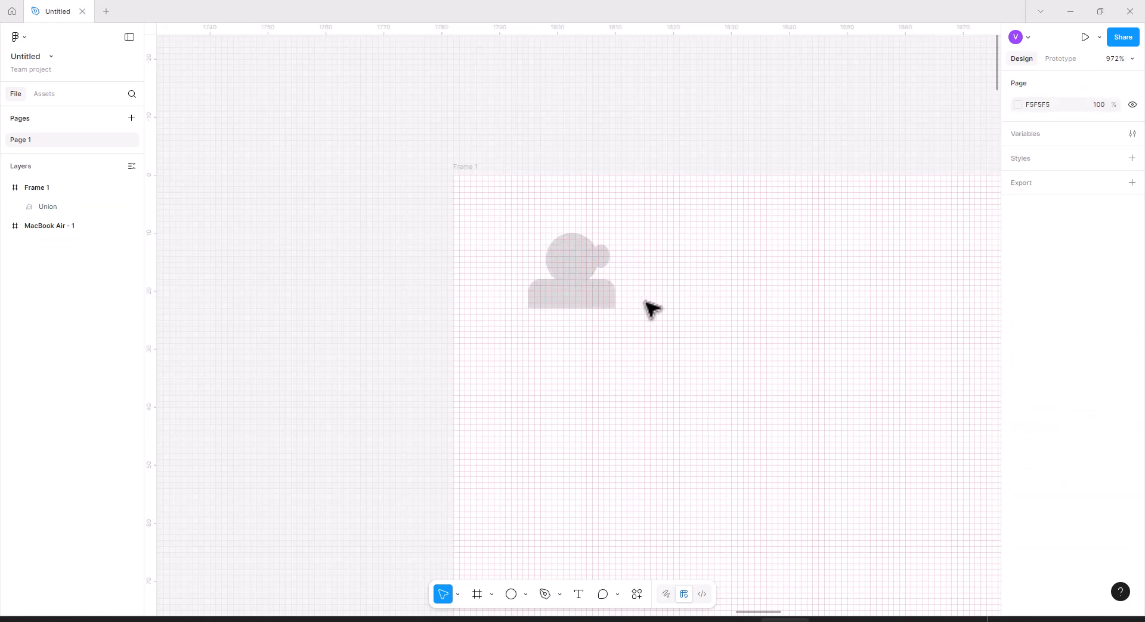
left_click(613, 271)
left_click(653, 308)
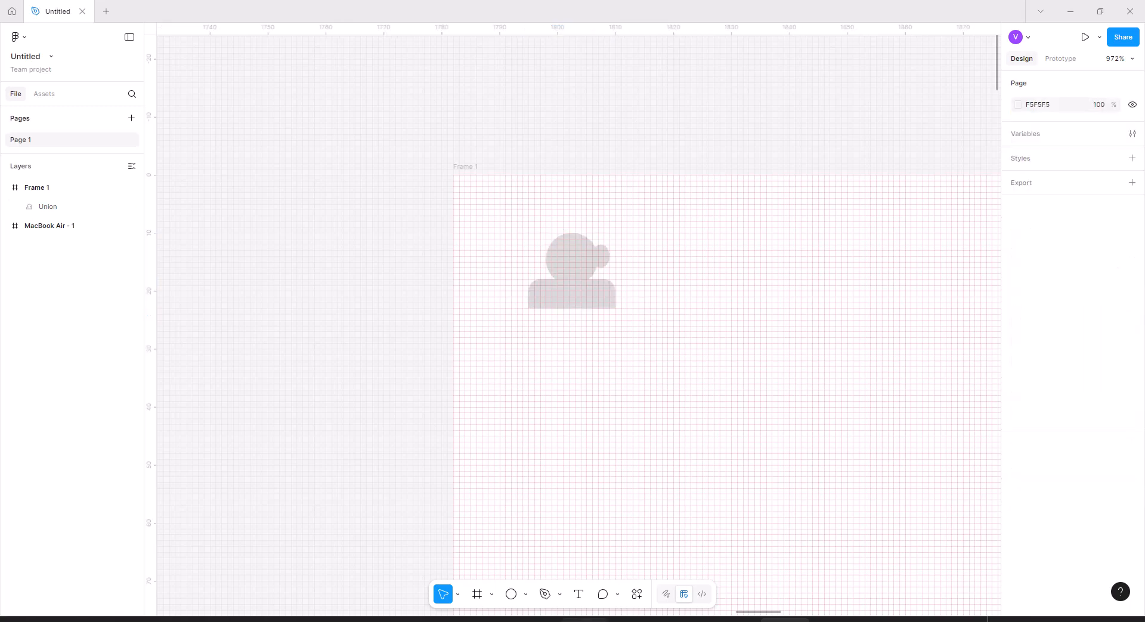
left_click(545, 594)
left_click(605, 250)
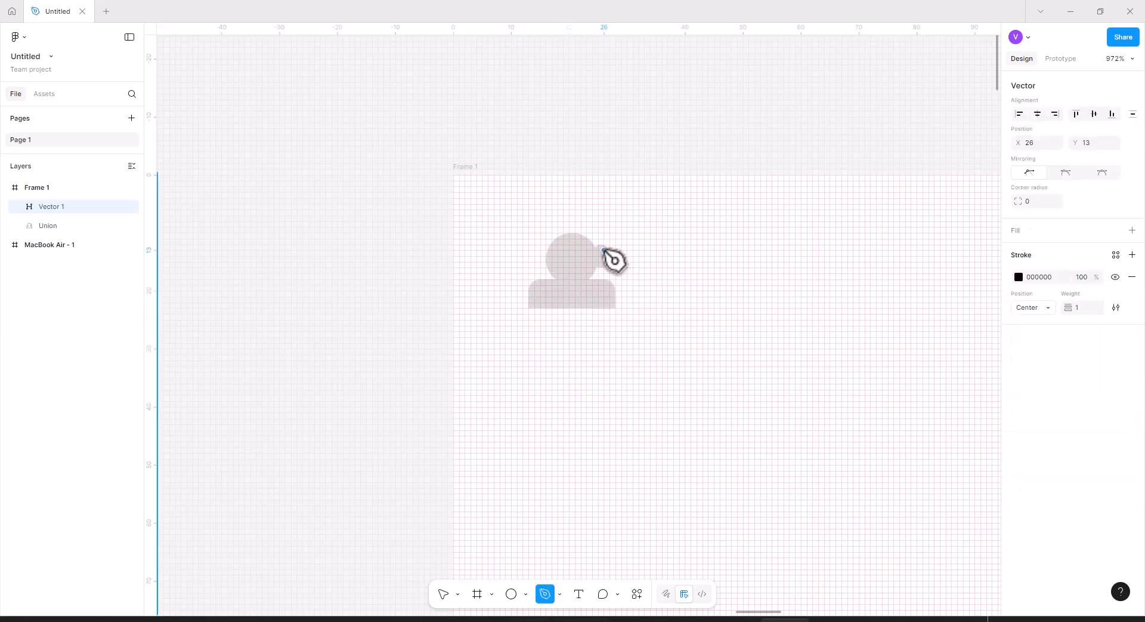
left_click(603, 216)
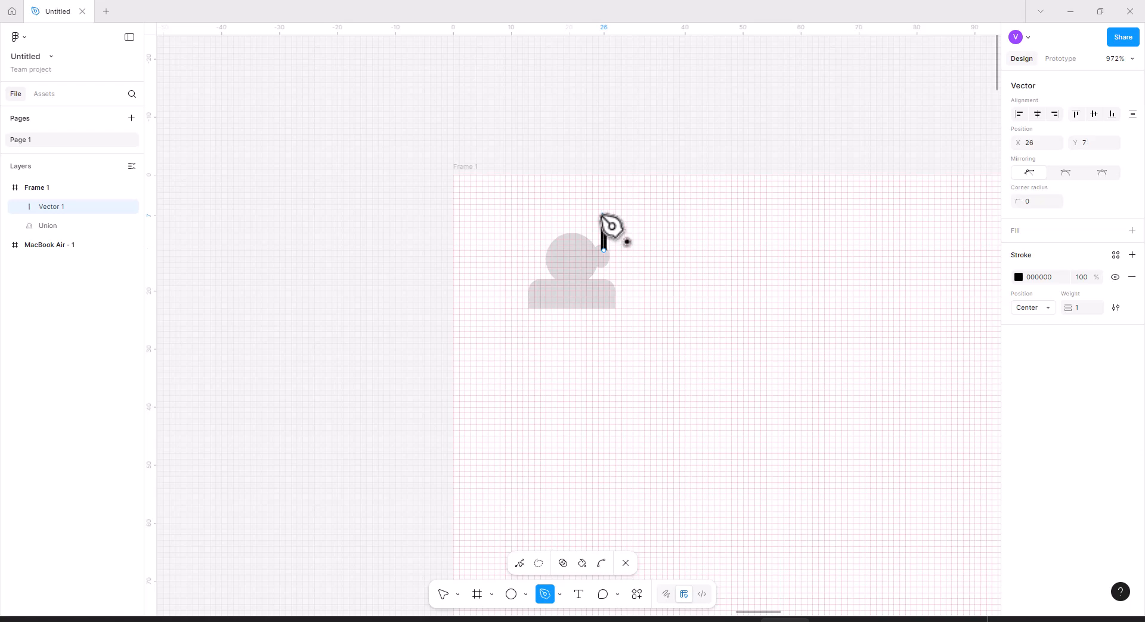
left_click(558, 215)
left_click(540, 215)
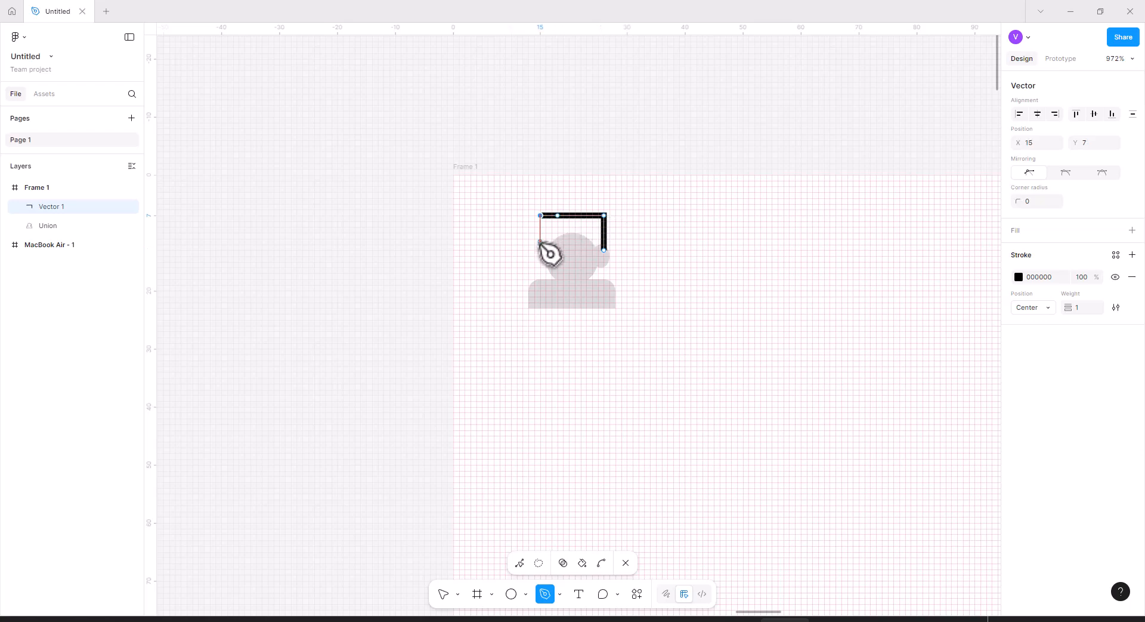
left_click(540, 244)
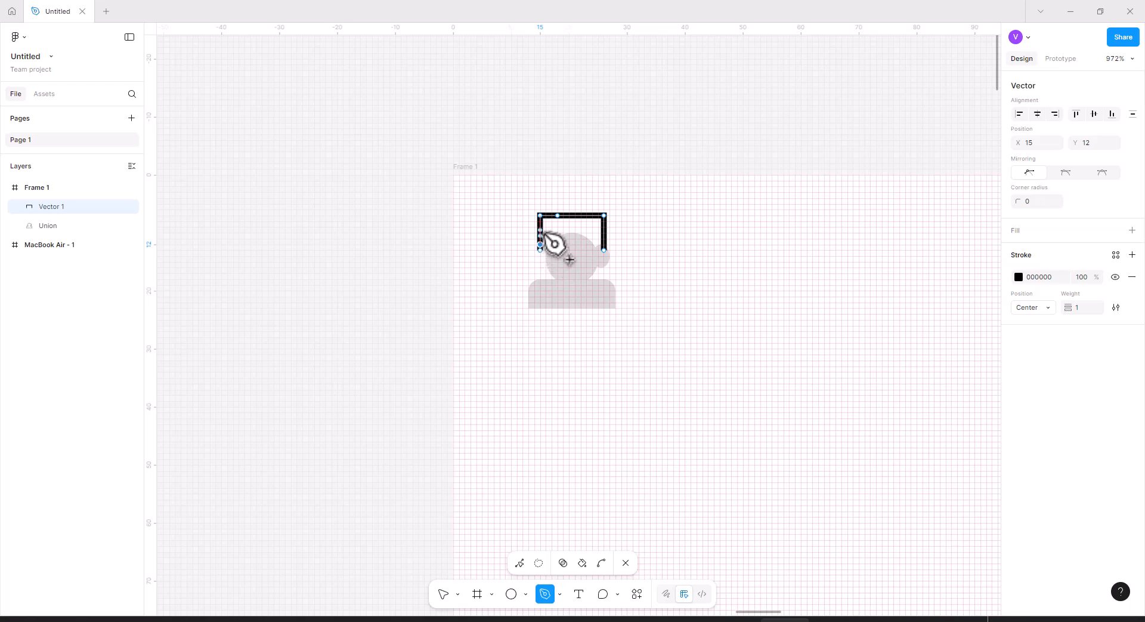
Draw a matching 3 × 4 ellipse on the head's left side and union it with the headband and figure.
left_click(511, 594)
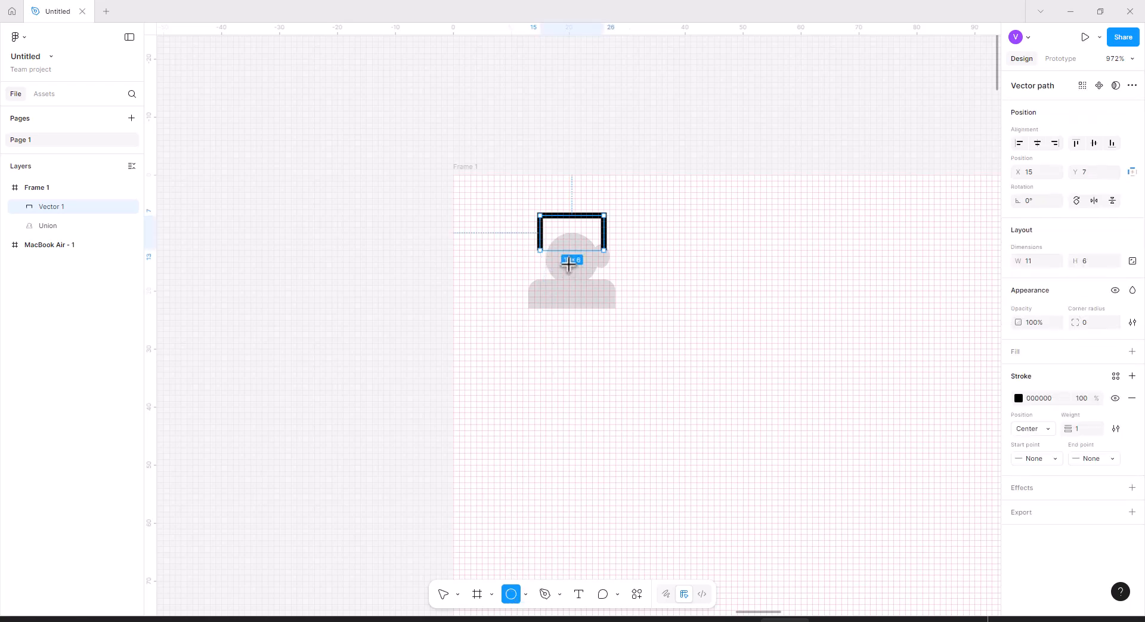
left_click_drag(539, 244, 555, 268)
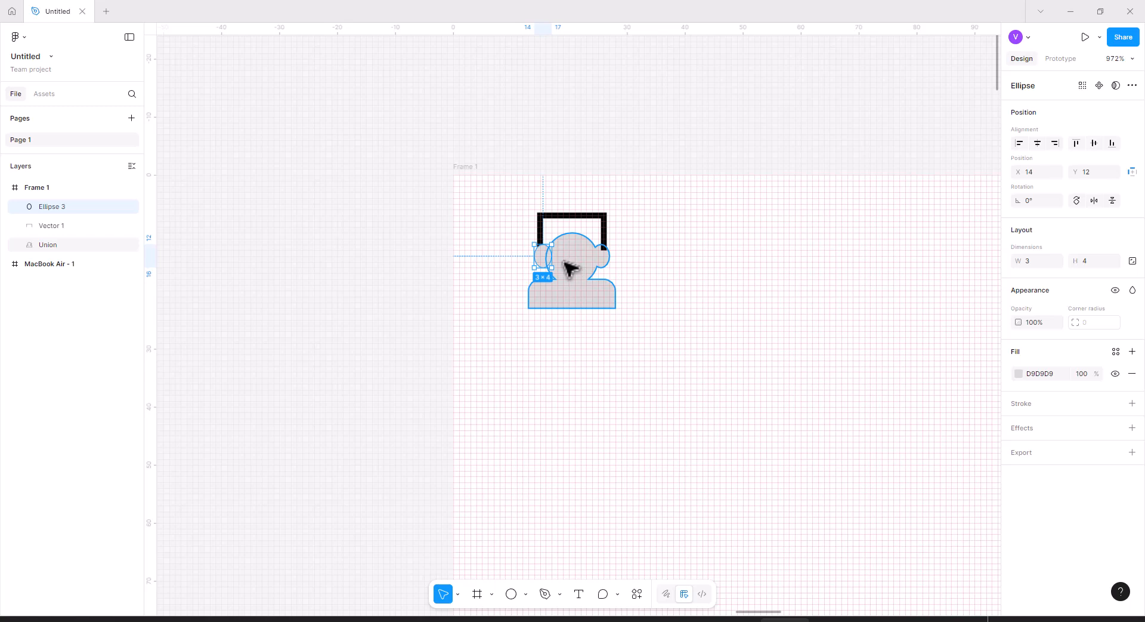
left_click_drag(644, 337, 519, 238)
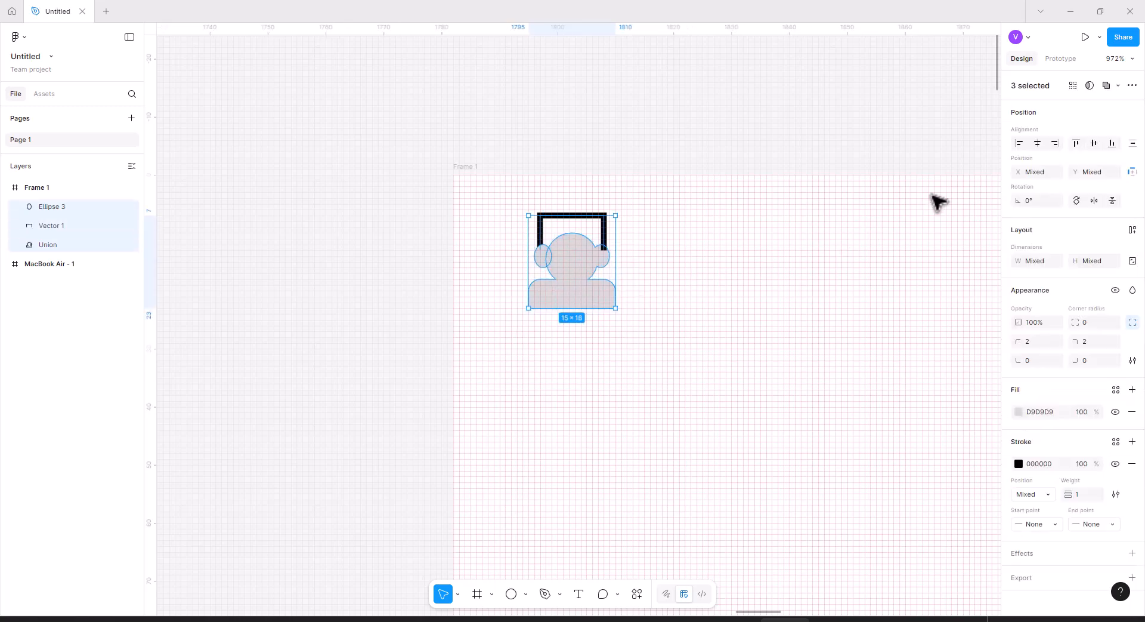
left_click(1107, 87)
left_click(783, 218)
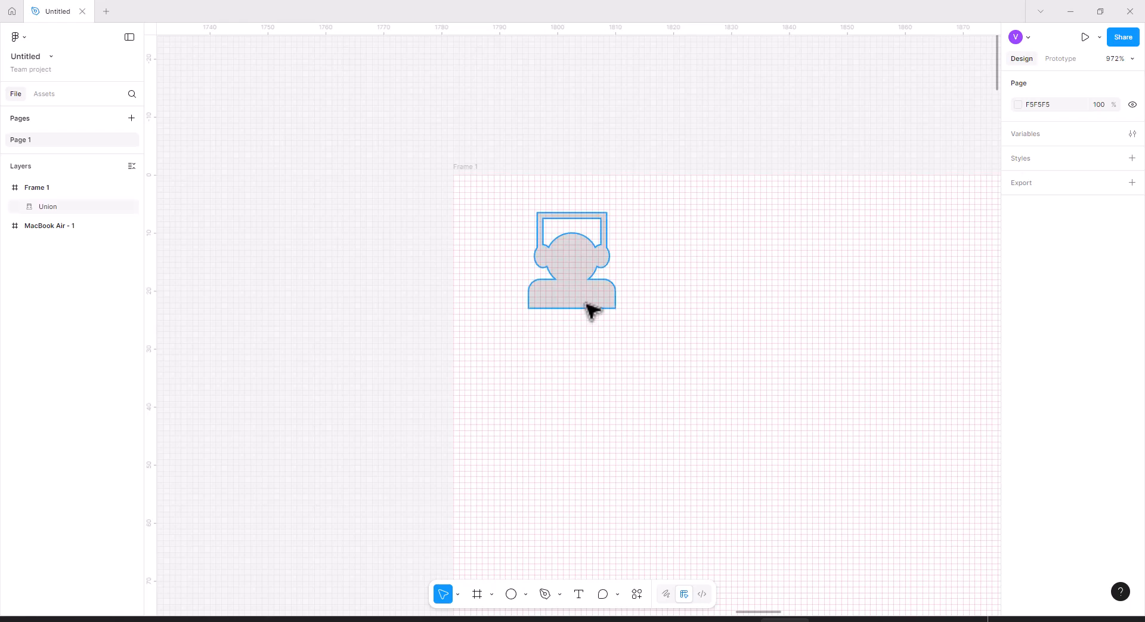
Recolor the headset figure's fill to dark green 01402E.
left_click(582, 218)
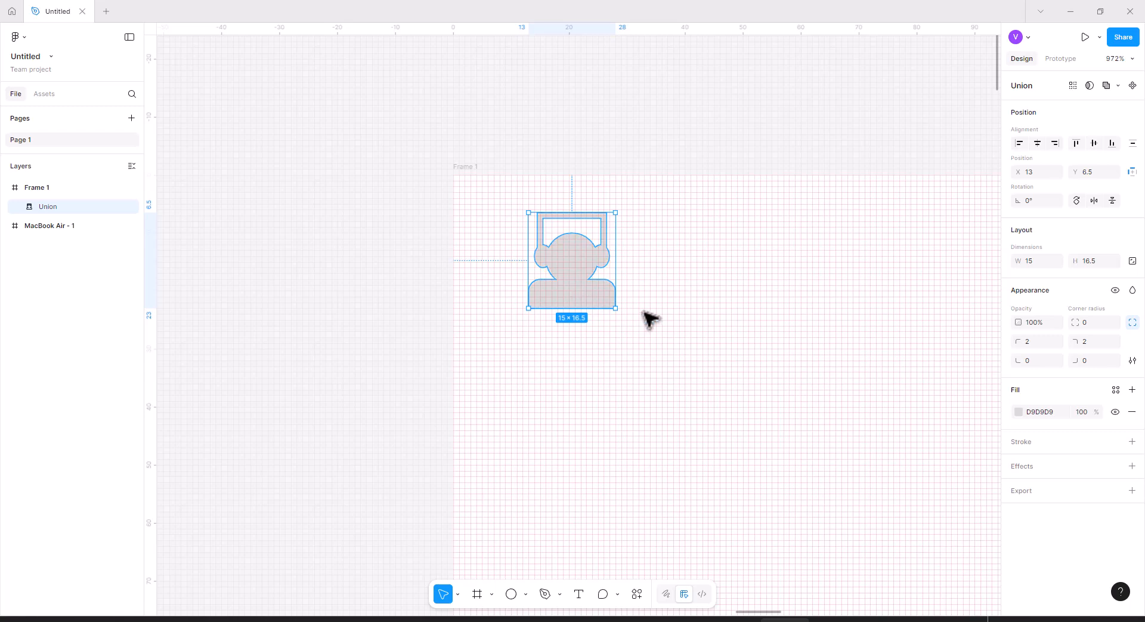
left_click(1019, 412)
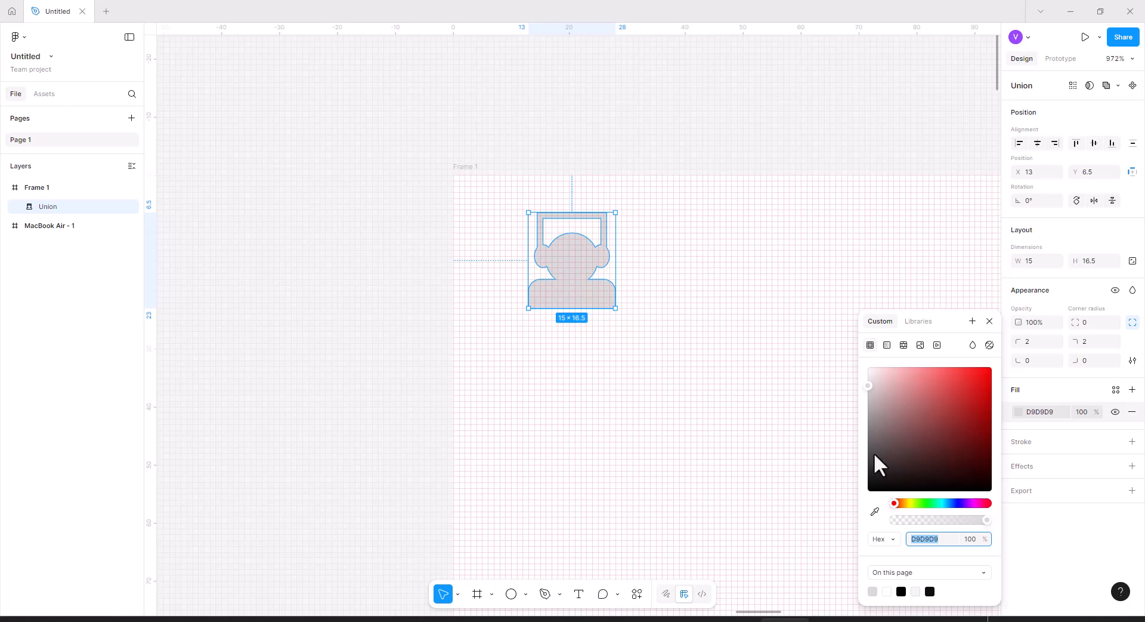
left_click(873, 430)
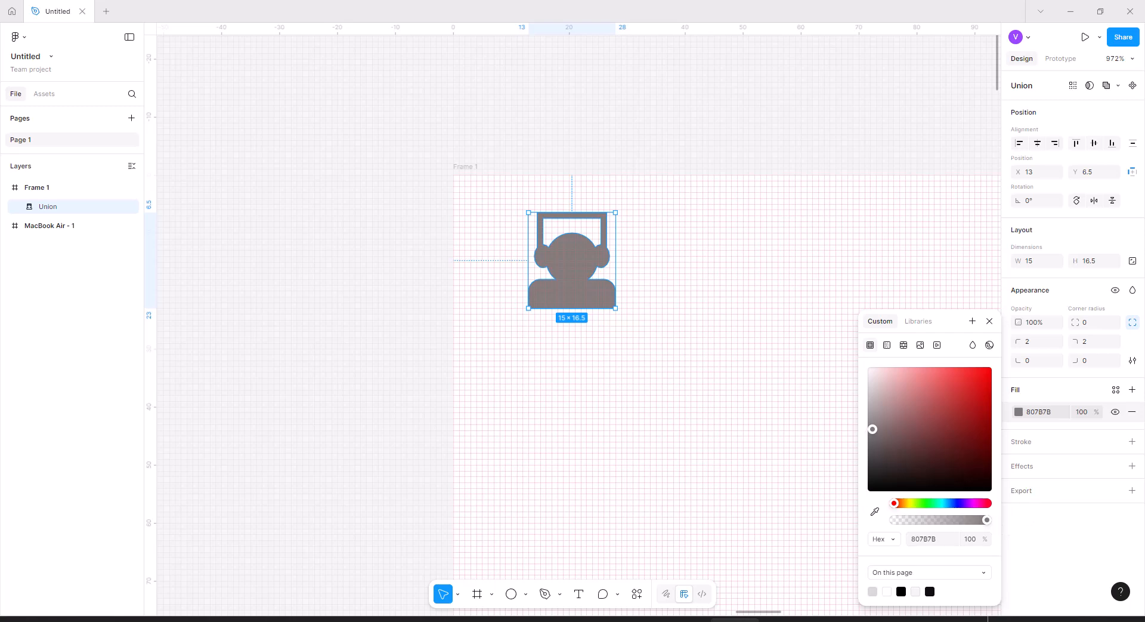
left_click(928, 539)
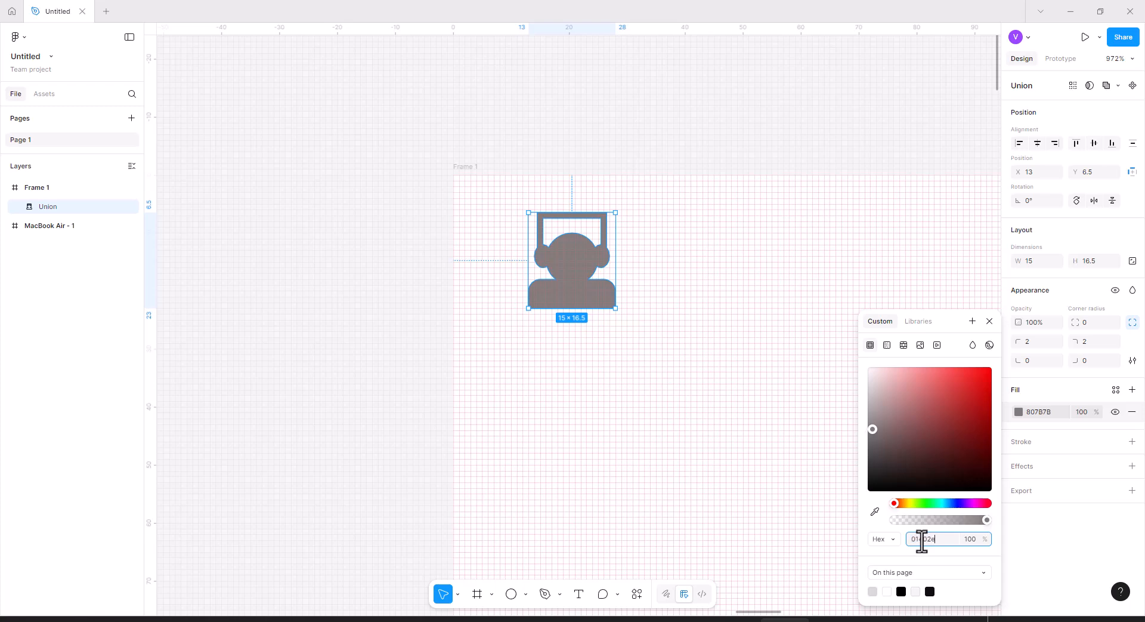
key("Return")
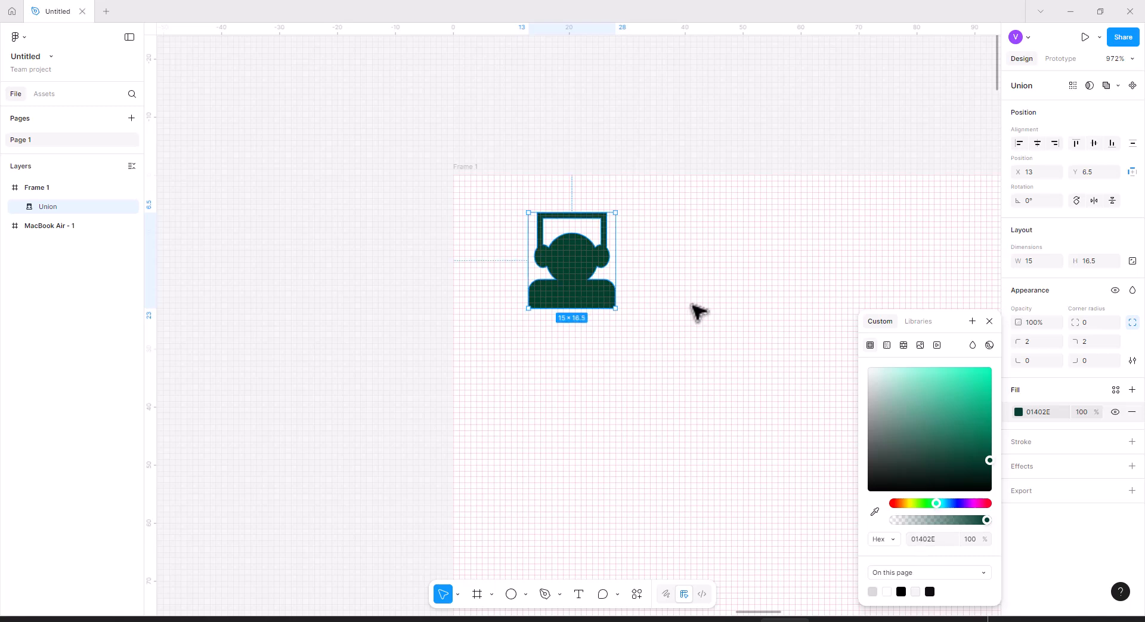
Duplicate the figure beside the original and set the copy's fill opacity to 70%.
left_click_drag(591, 308, 686, 302)
left_click(757, 296)
left_click(707, 282)
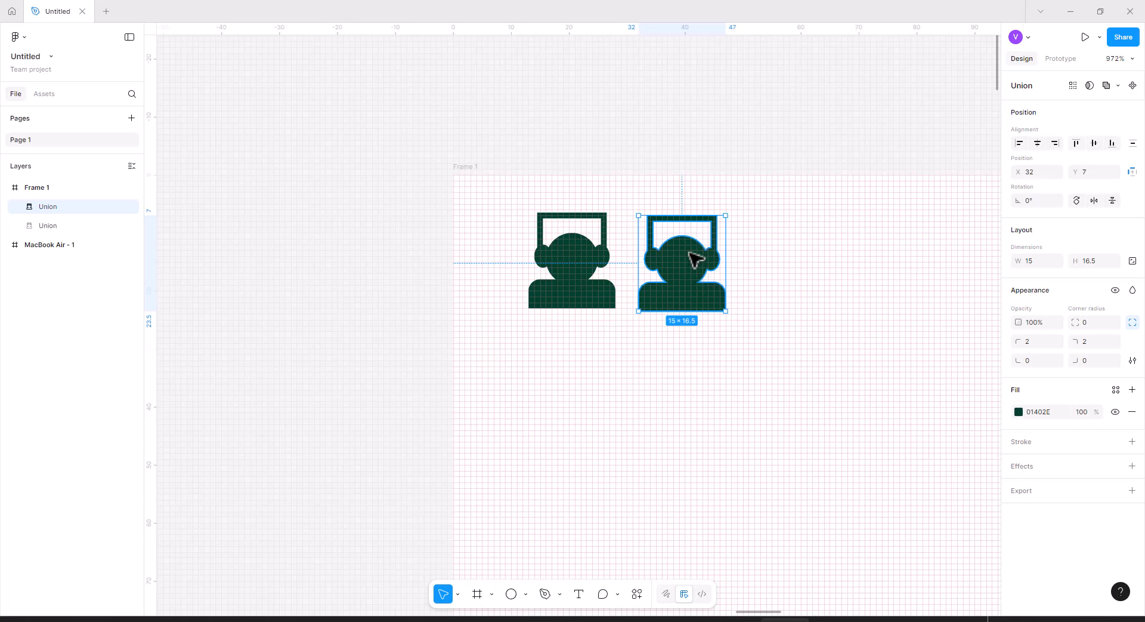
left_click(1019, 413)
left_click_drag(984, 519, 959, 519)
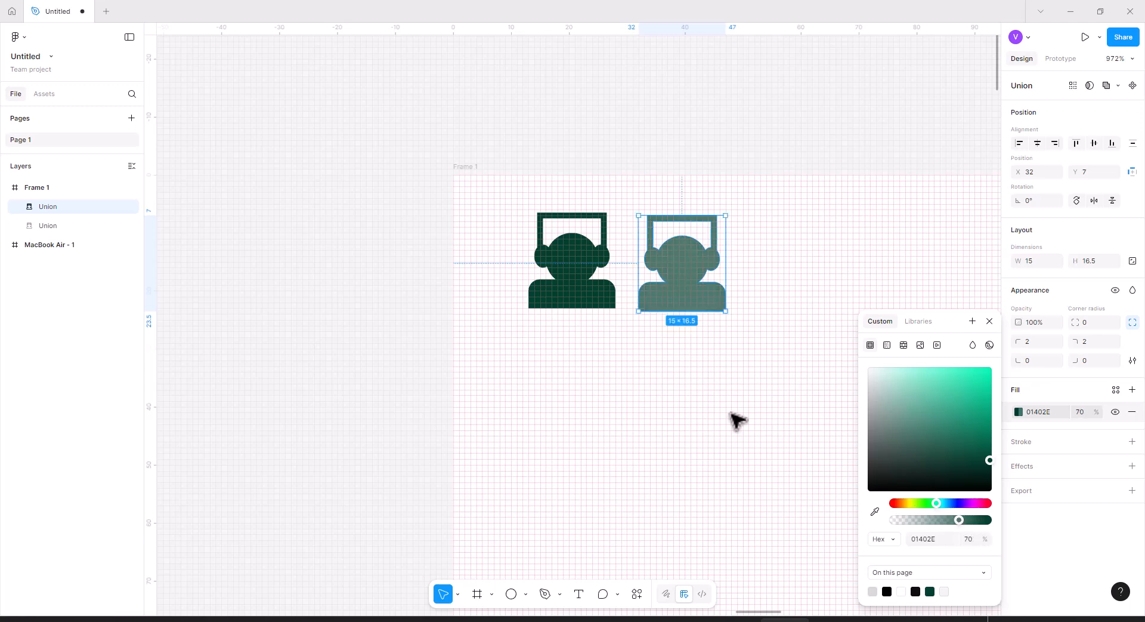
left_click(749, 422)
Paste another copy of the figure, recolor it BF8B2A, and place it below the original.
left_click_drag(685, 299, 715, 291)
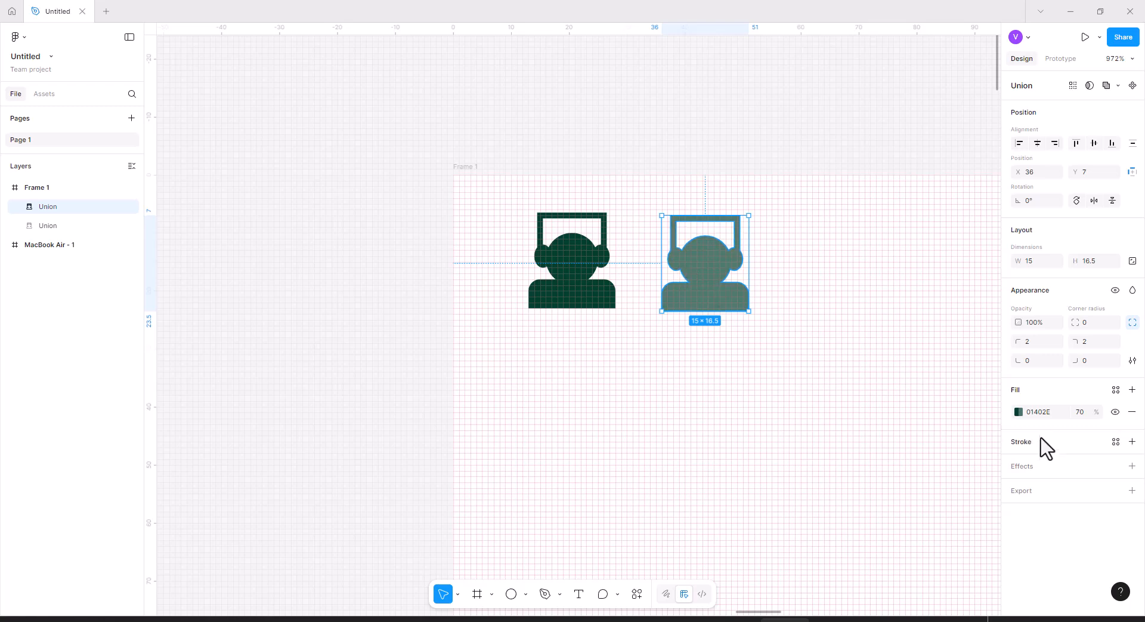
mouse_move(697, 282)
left_mouse_down()
mouse_move(642, 355)
mouse_move(668, 270)
mouse_move(677, 279)
left_mouse_up()
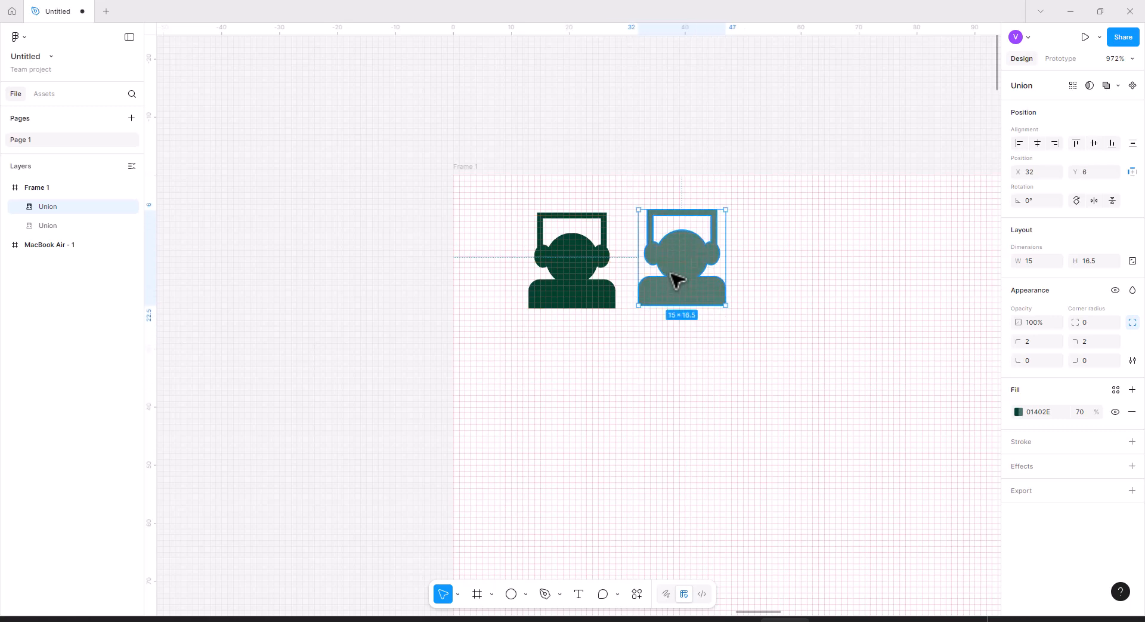
key("ctrl+v")
left_click_drag(575, 275, 819, 274)
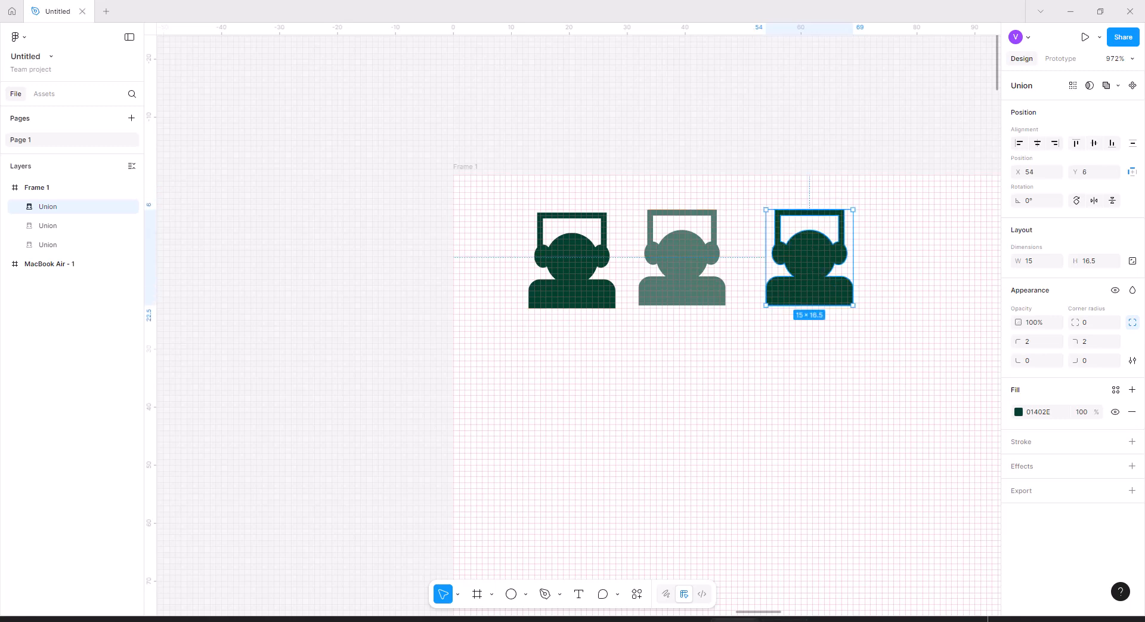
left_click(1018, 411)
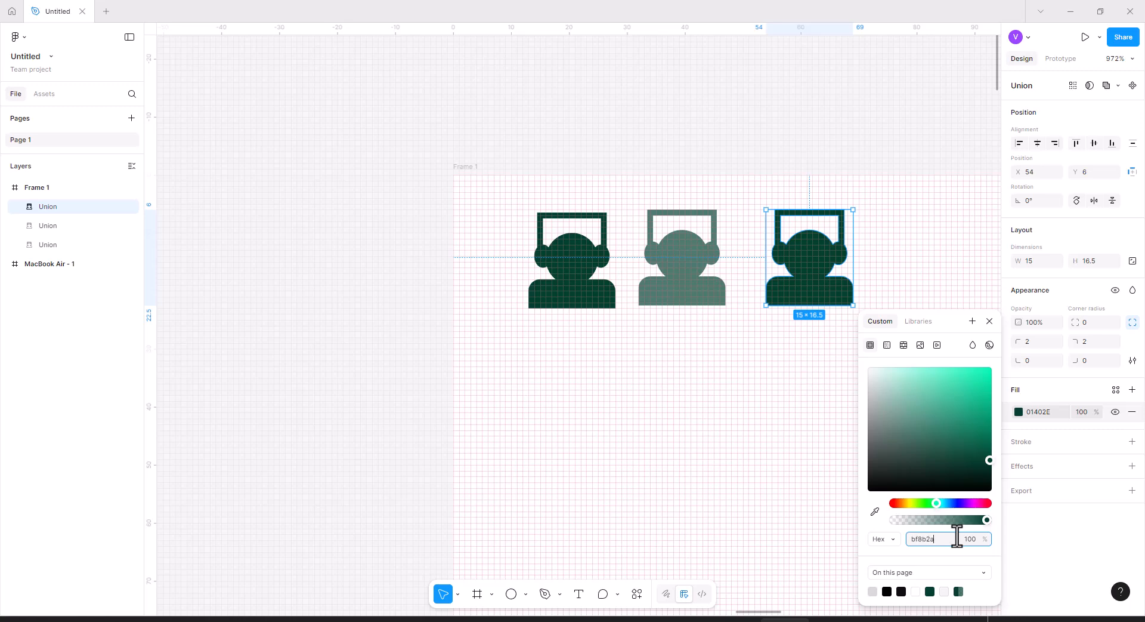
key("Return")
left_click_drag(841, 270, 583, 396)
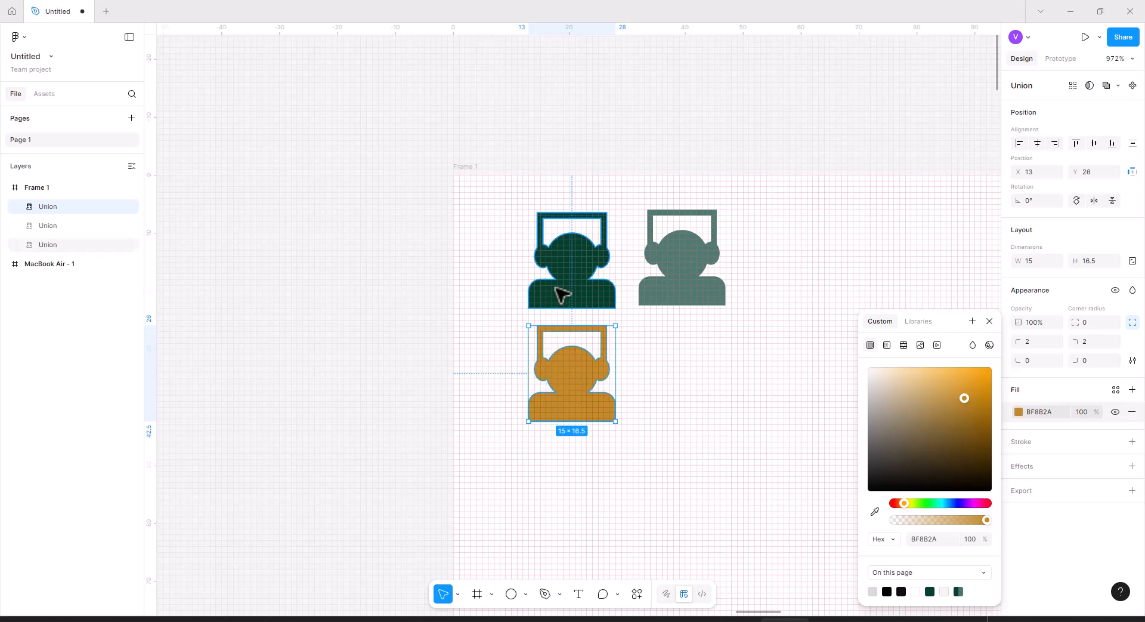
Delete the faded copy and the orange copy of the figure.
left_click(677, 285)
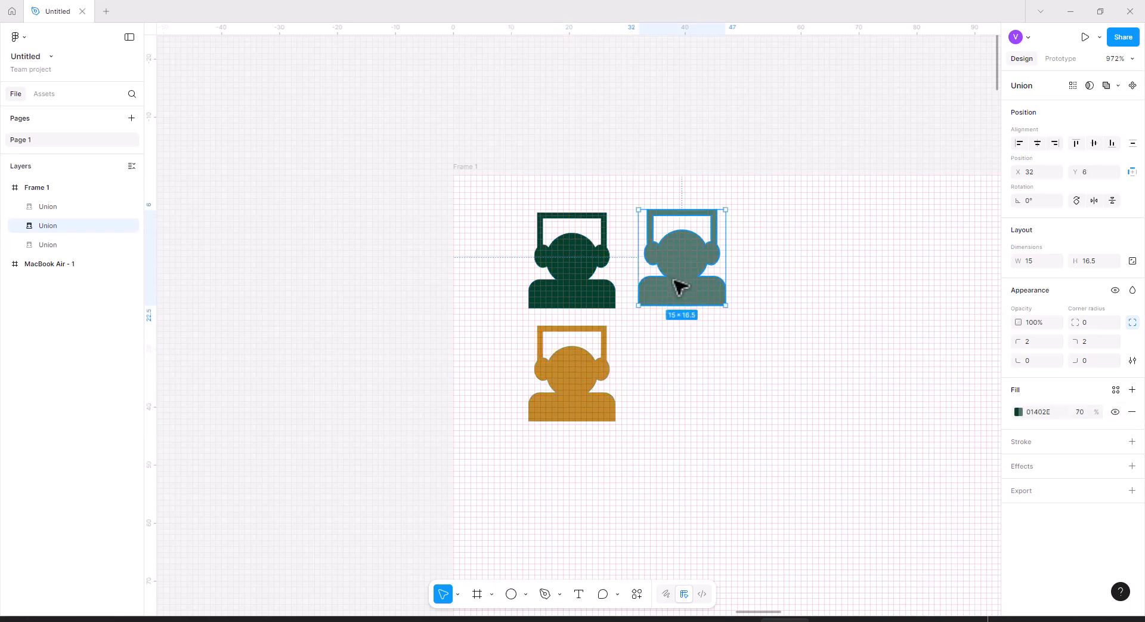
key("Delete")
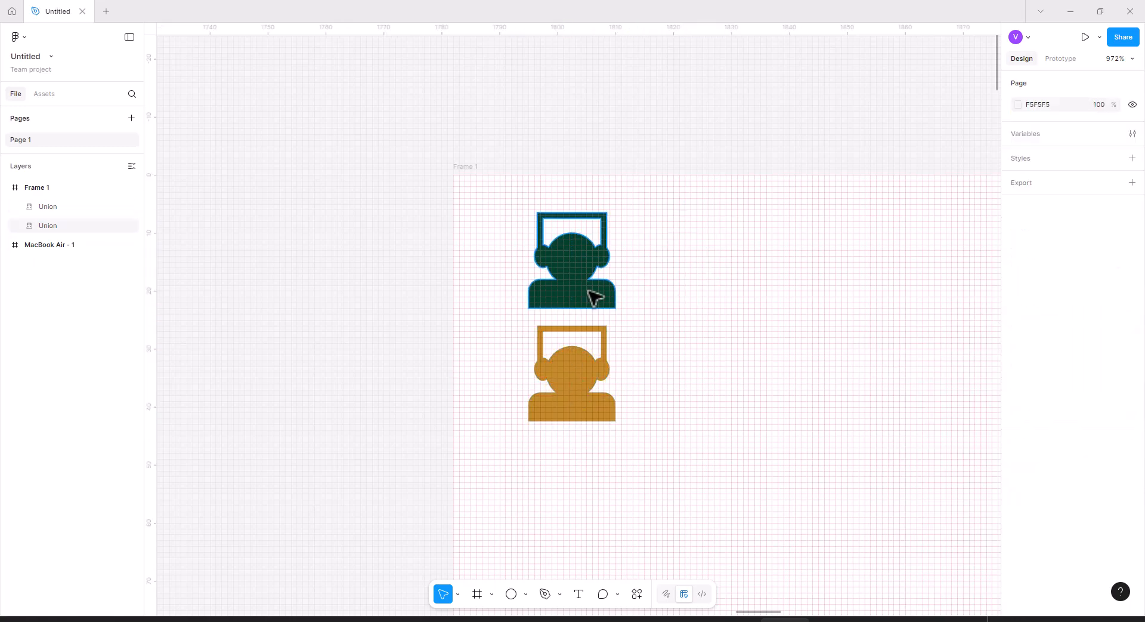
left_click(586, 362)
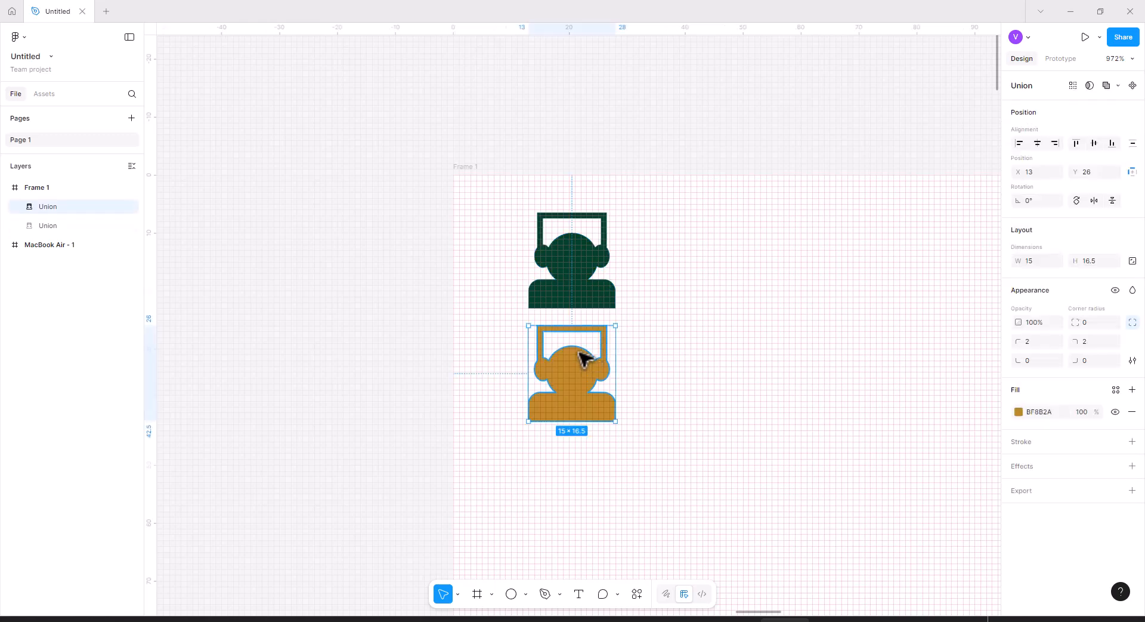
key("Delete")
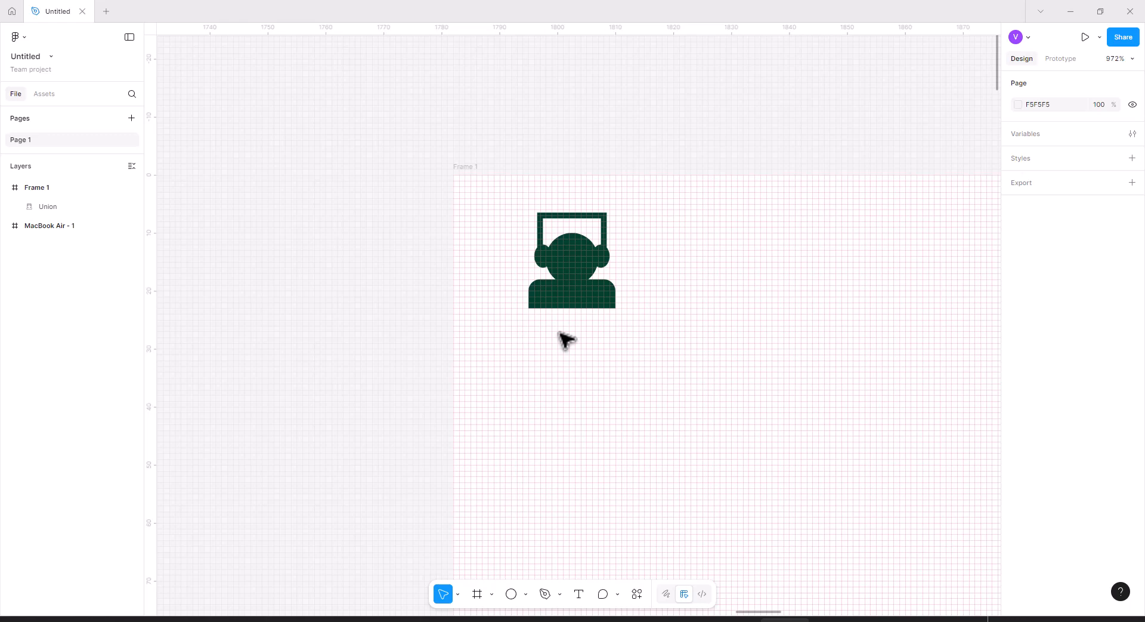
mouse_move(573, 267)
left_mouse_down()
mouse_move(626, 320)
mouse_move(554, 277)
left_mouse_up()
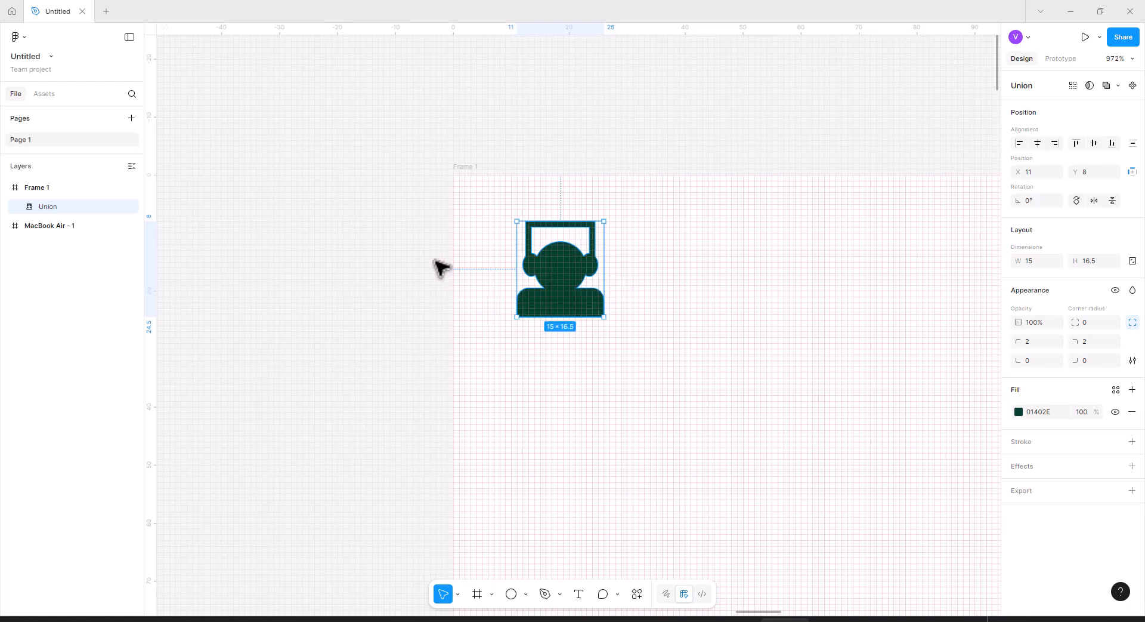
left_click(511, 594)
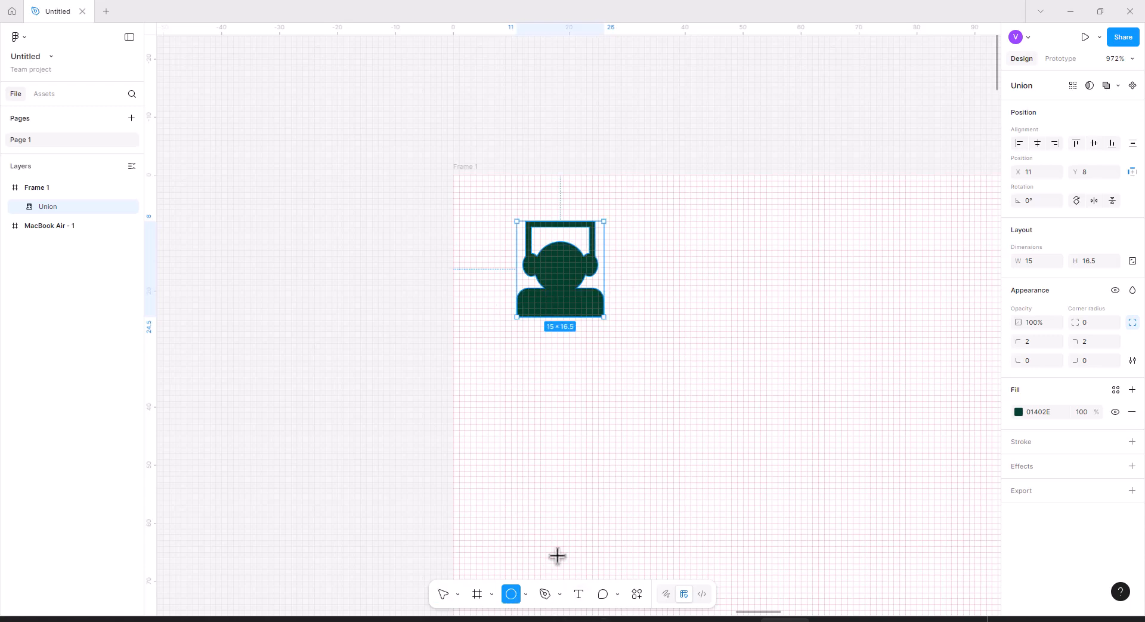
left_click_drag(482, 204, 646, 360)
left_click_drag(578, 277, 567, 264)
left_click_drag(60, 206, 66, 236)
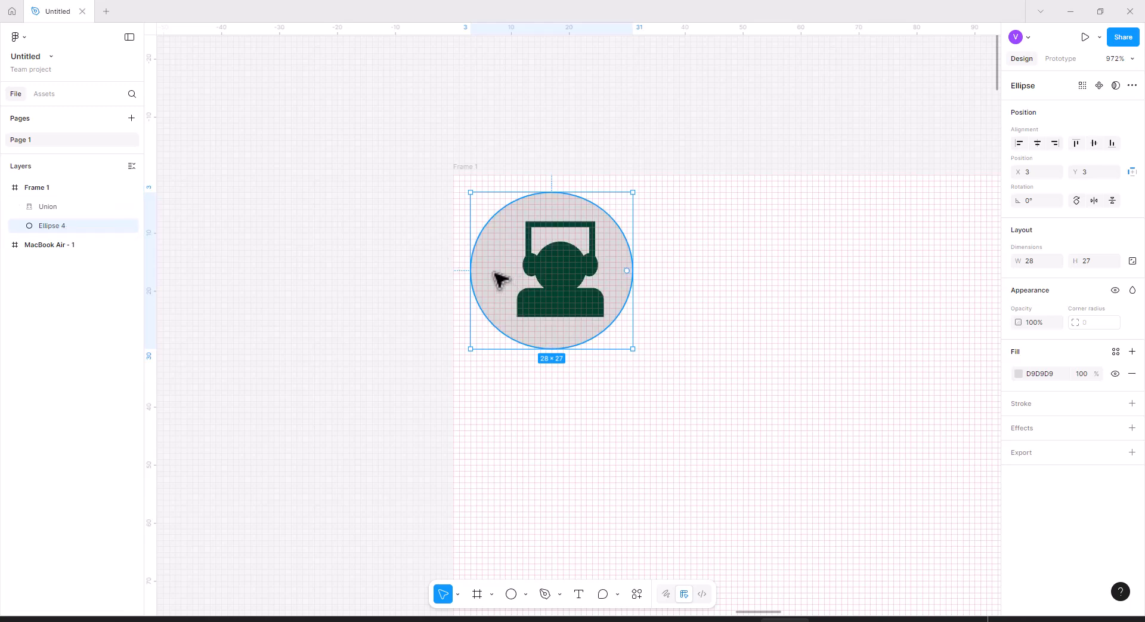
key("ctrl+z")
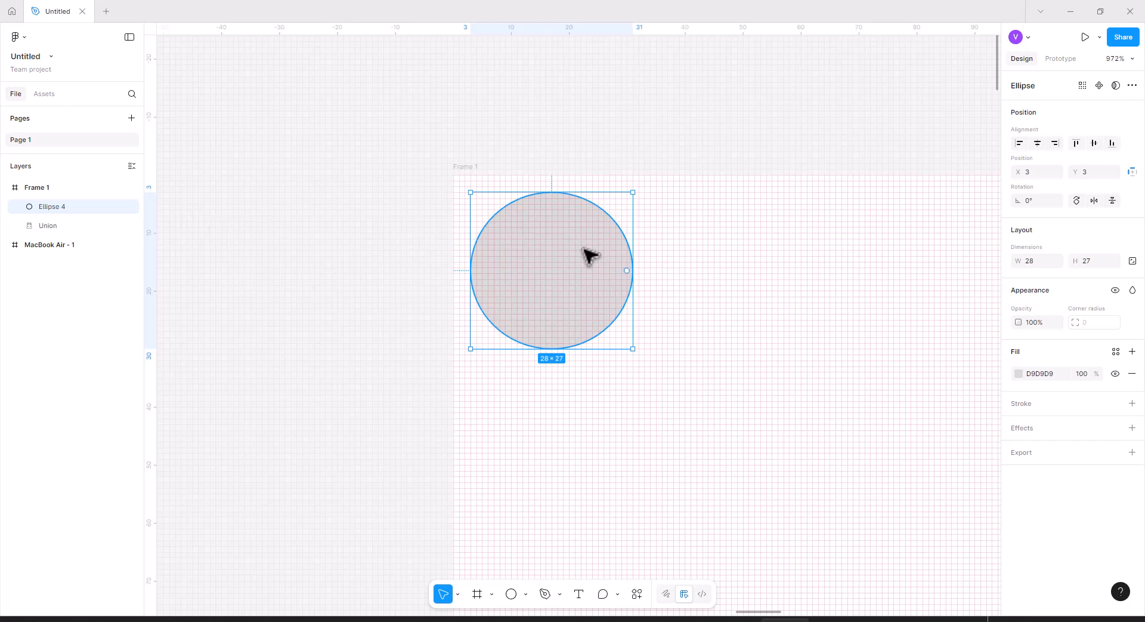
key("Delete")
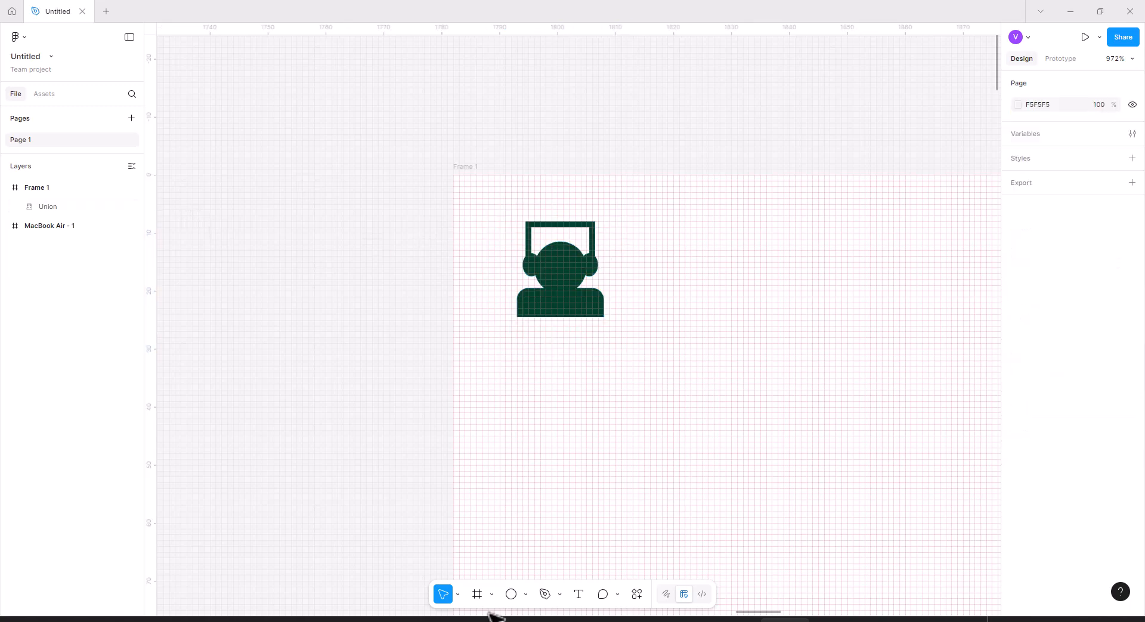
Draw a 29 × 29 circle over the figure and move it behind the figure in the layer order.
left_click(510, 593)
left_click_drag(488, 197, 655, 343)
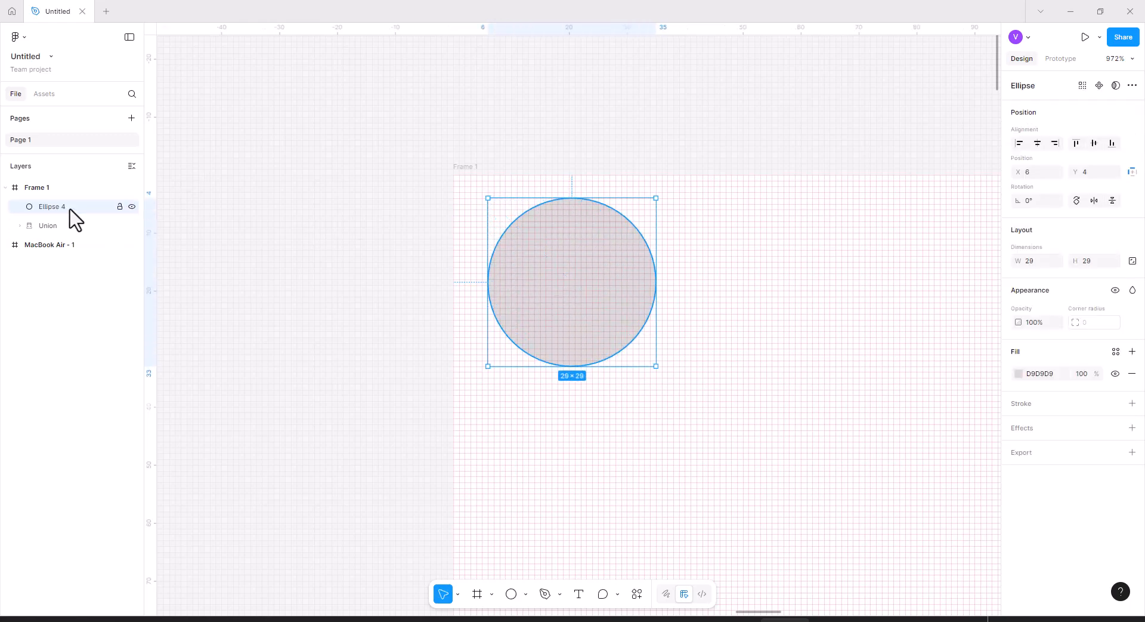
left_click_drag(75, 239, 72, 247)
left_click_drag(644, 304, 627, 289)
Center the figure and the circle on each other horizontally and vertically.
left_click_drag(697, 343, 608, 261)
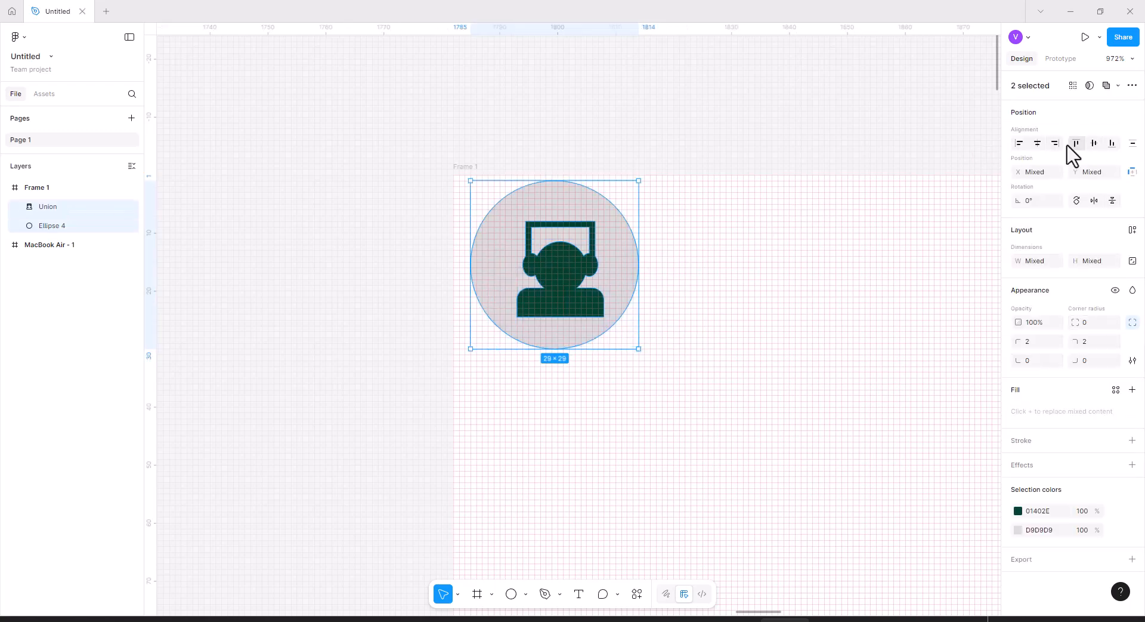
left_click(1038, 144)
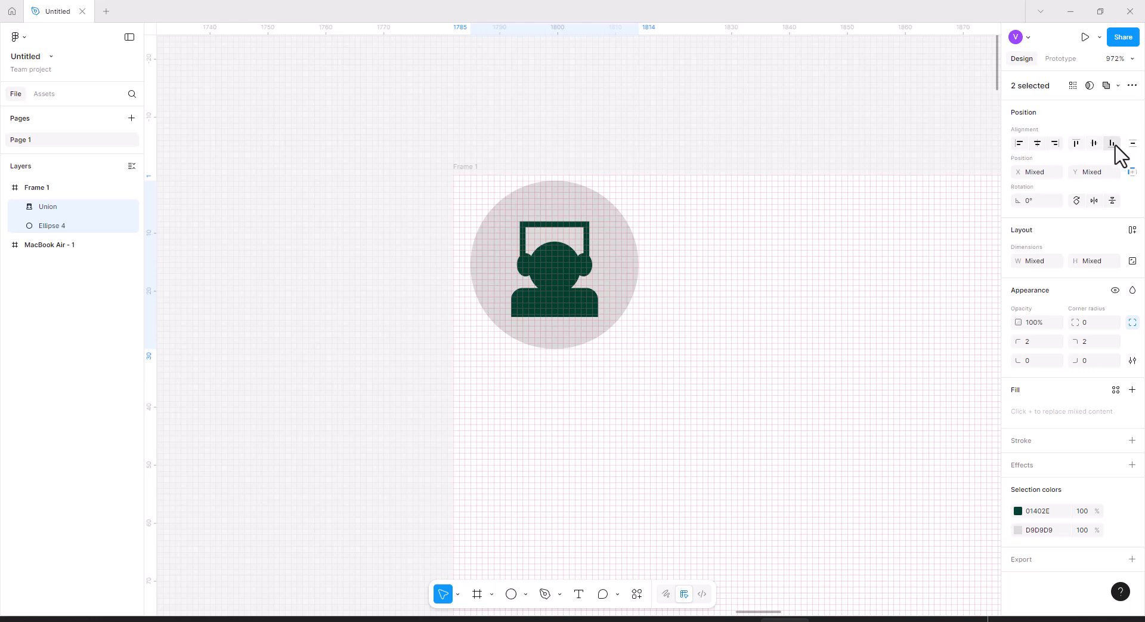
left_click(1095, 144)
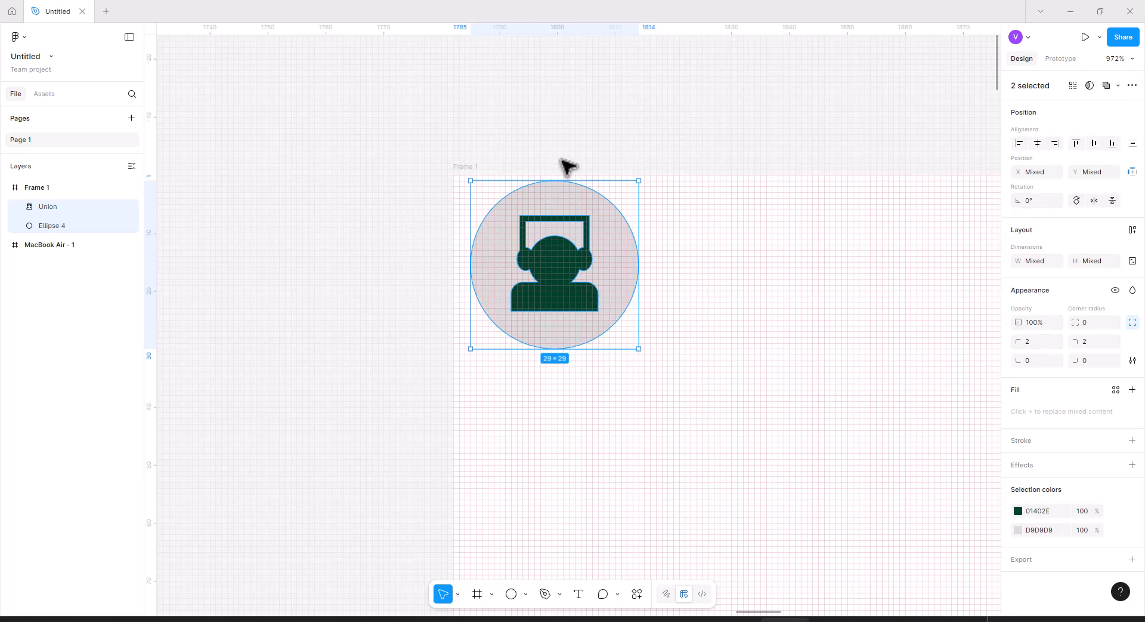
Enlarge the headset figure to about 19 × 21 inside the circle.
left_click(574, 290)
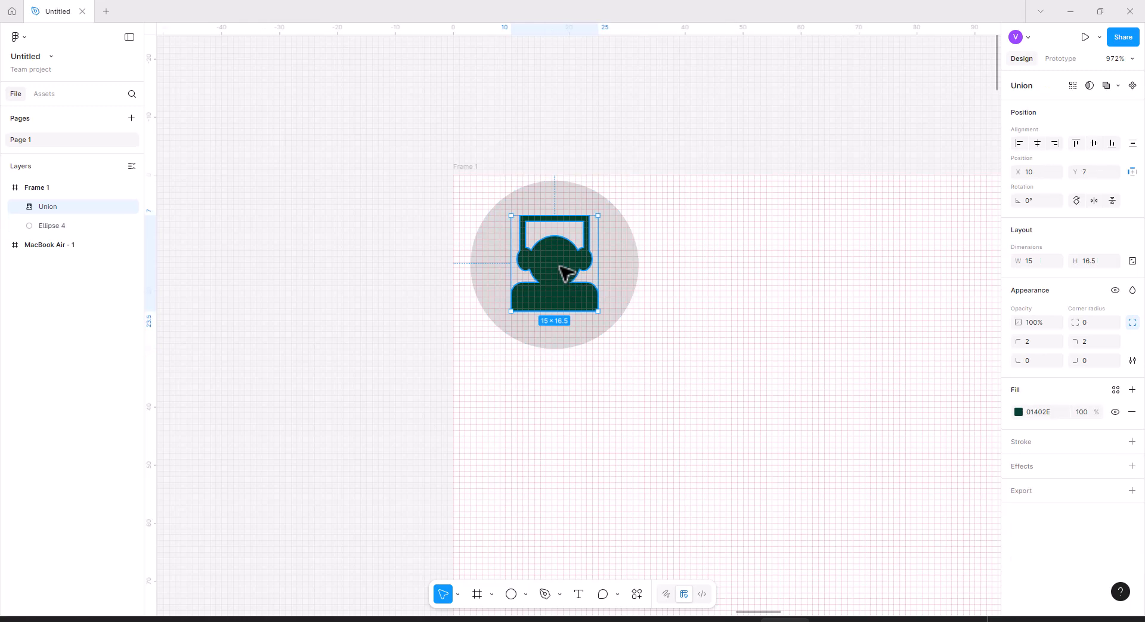
mouse_move(598, 215)
left_mouse_down()
mouse_move(614, 203)
mouse_move(606, 209)
left_mouse_up()
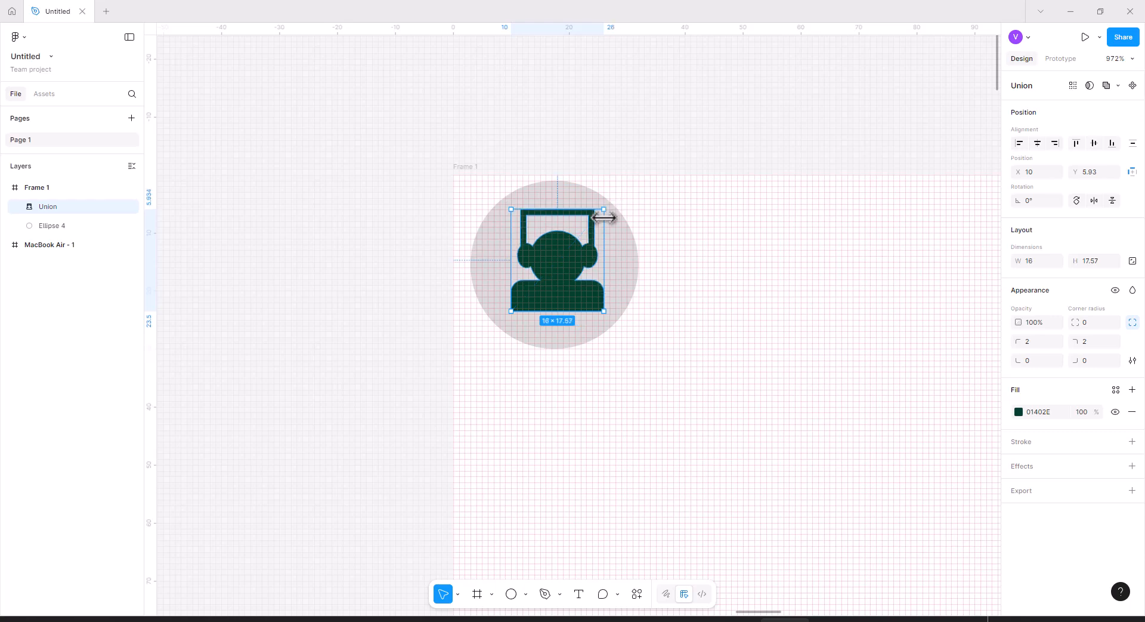
left_click_drag(512, 311, 504, 321)
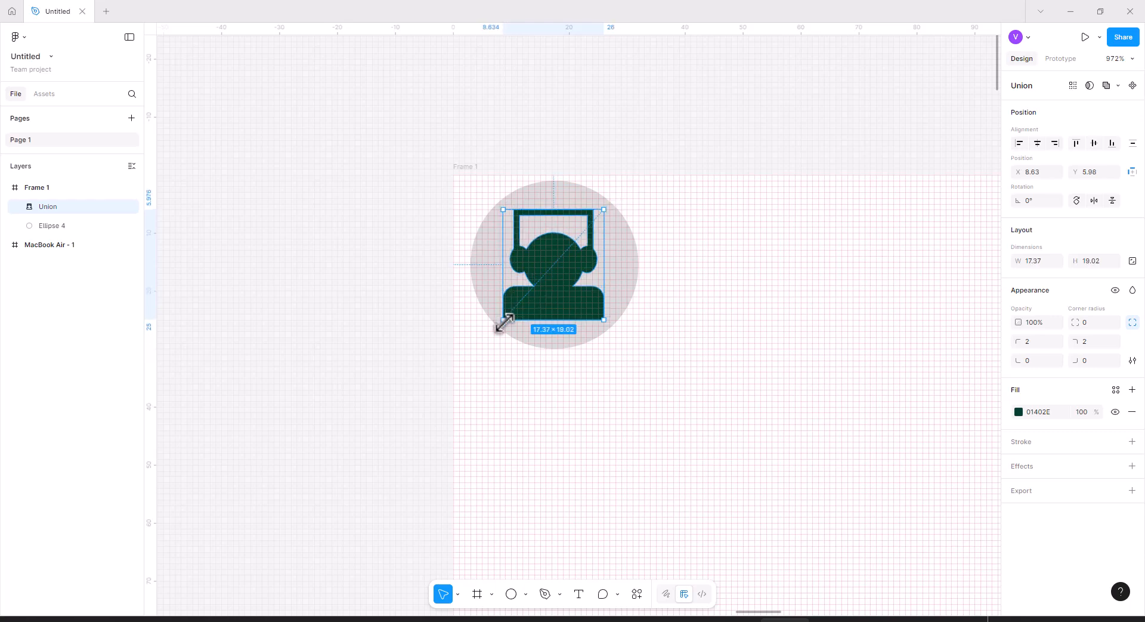
left_click_drag(605, 209, 608, 204)
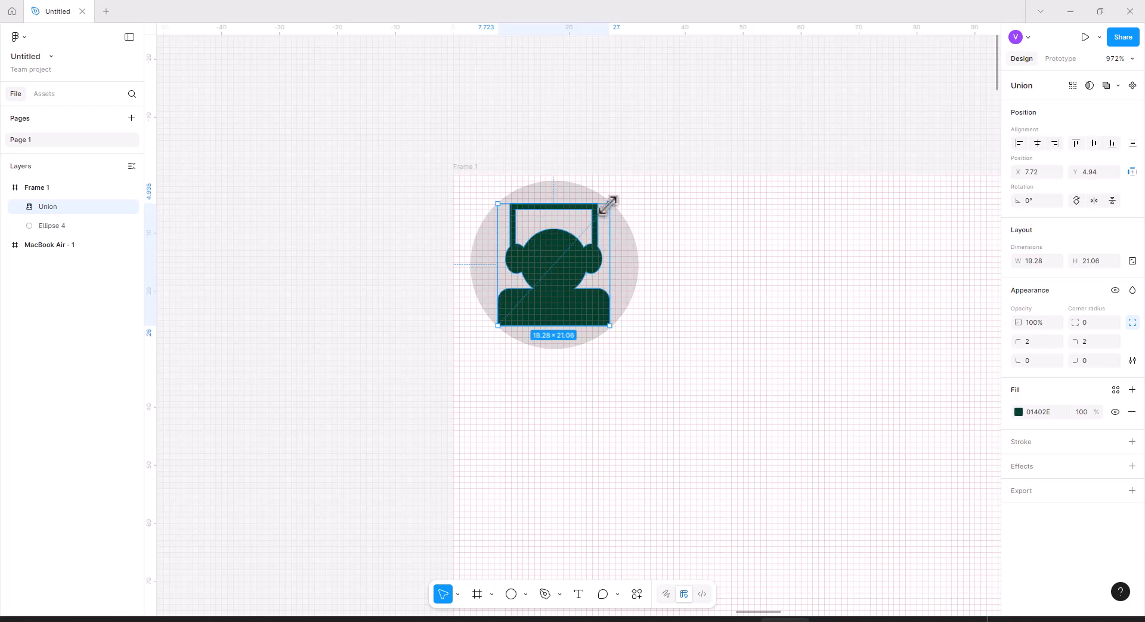
left_click(680, 242)
left_click(561, 272)
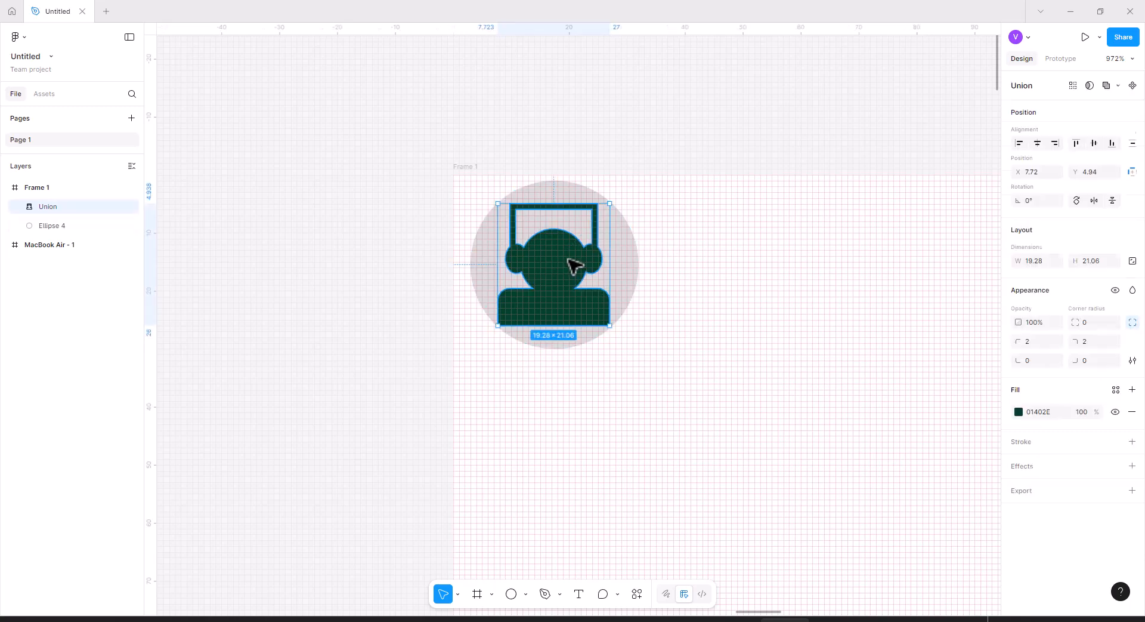
left_click(679, 321)
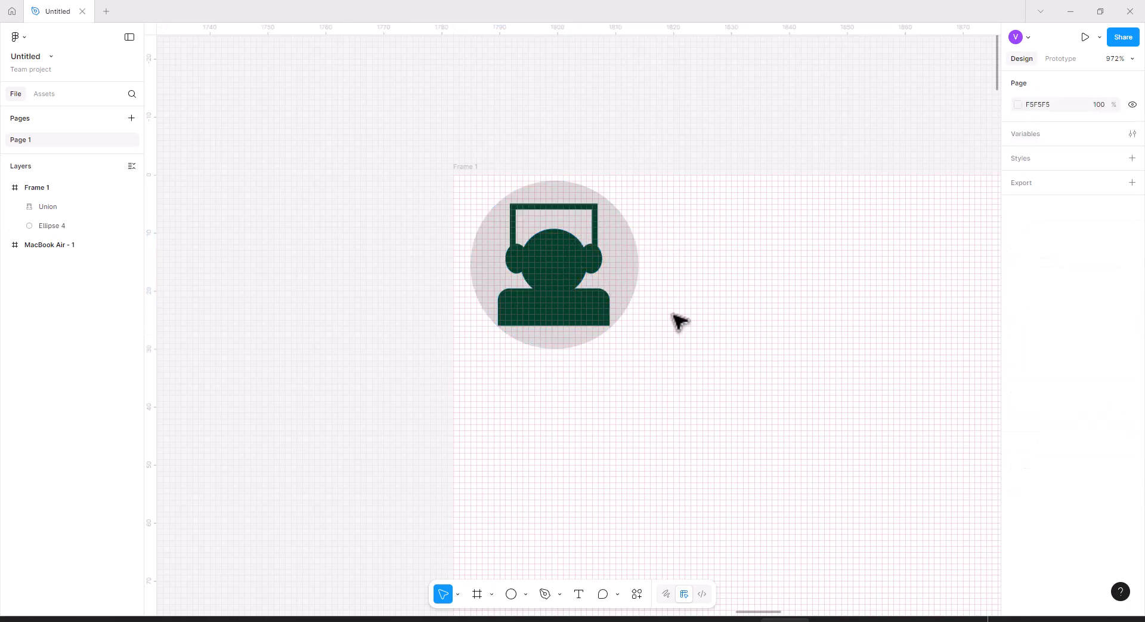
Re-center the enlarged figure and the circle on each other horizontally and vertically.
left_click_drag(608, 351, 478, 248)
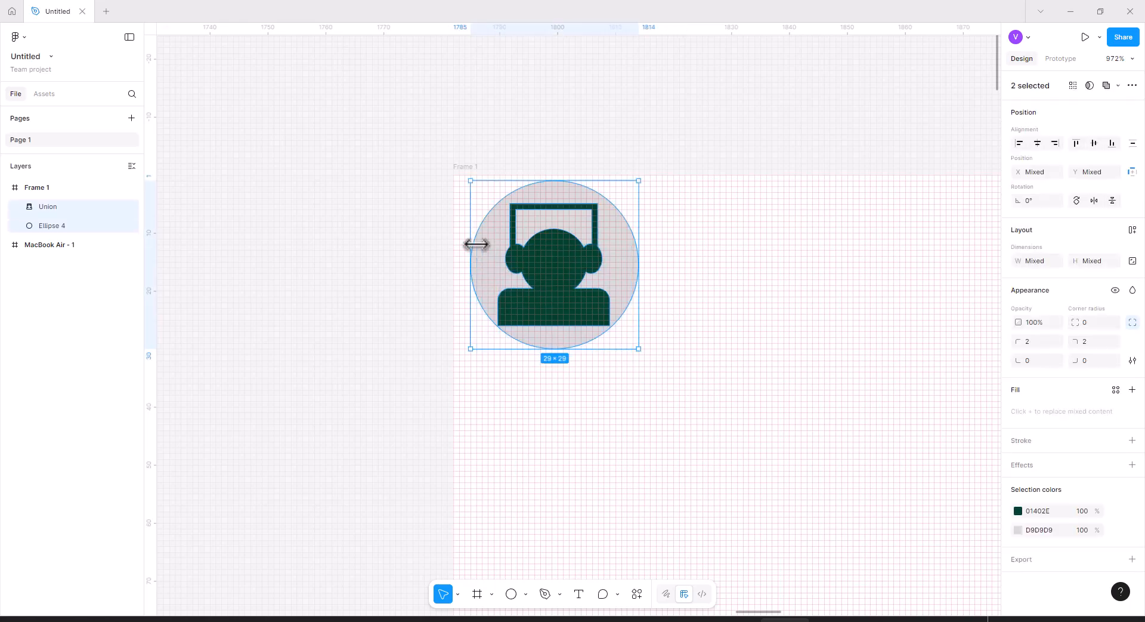
left_click(1038, 144)
left_click(1094, 145)
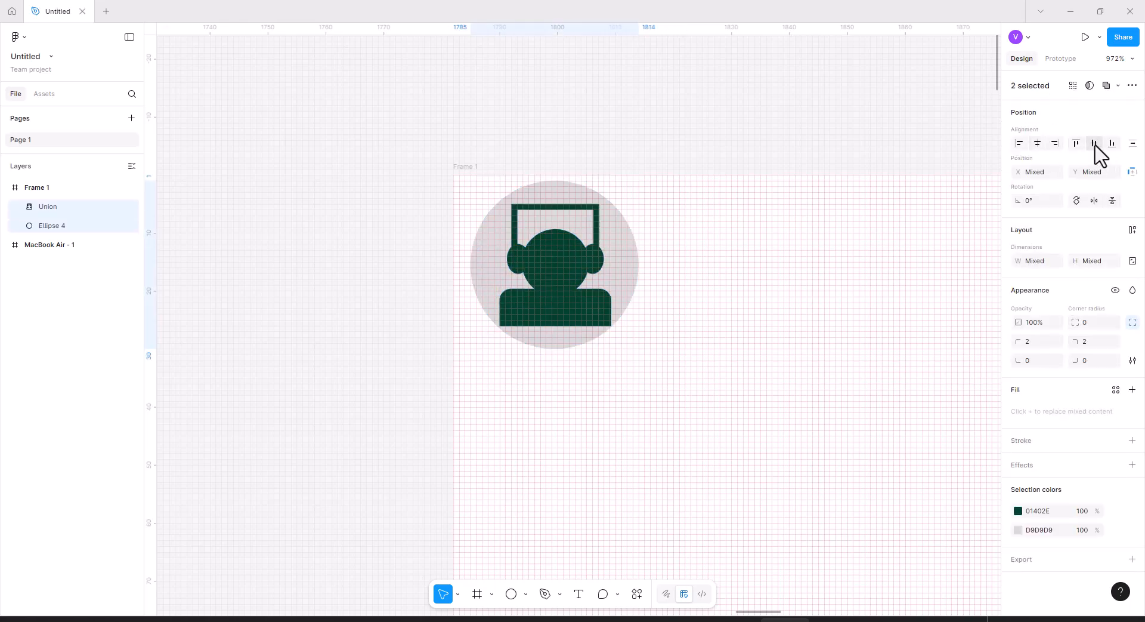
left_click(693, 302)
Fill the circle behind the headset figure with color BF8B2A.
left_click(636, 281)
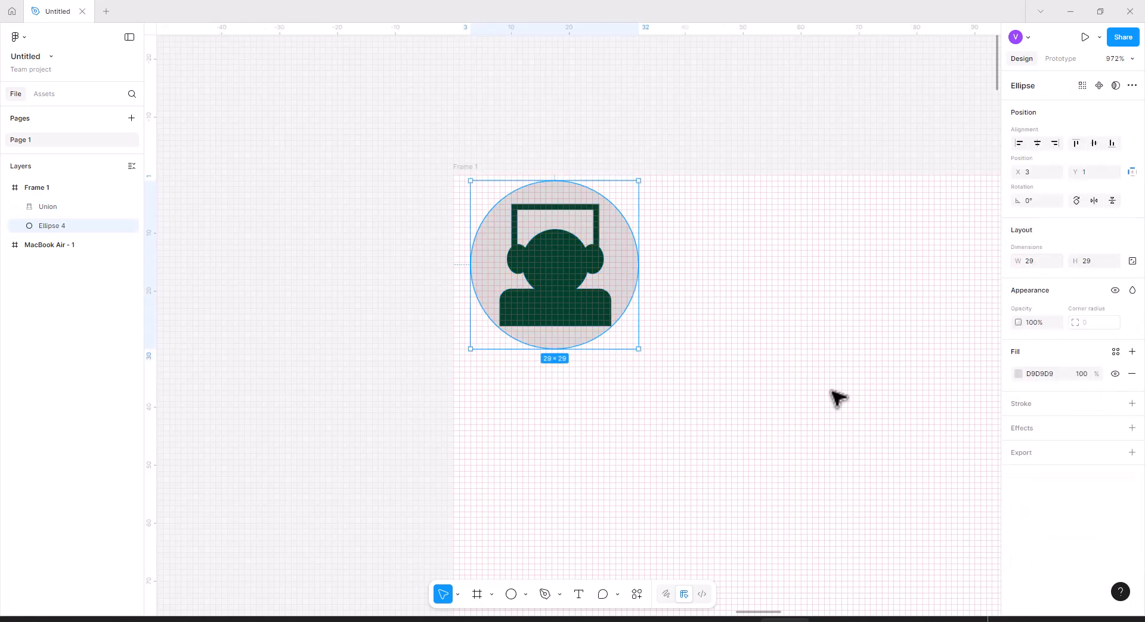
left_click(1021, 374)
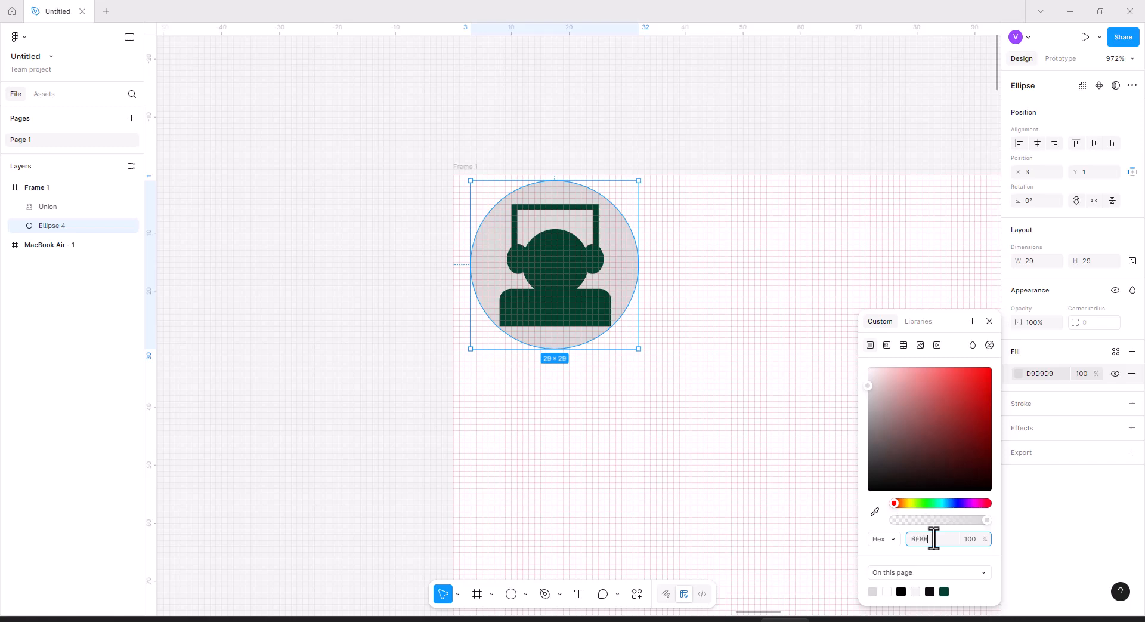
type("A")
key("Return")
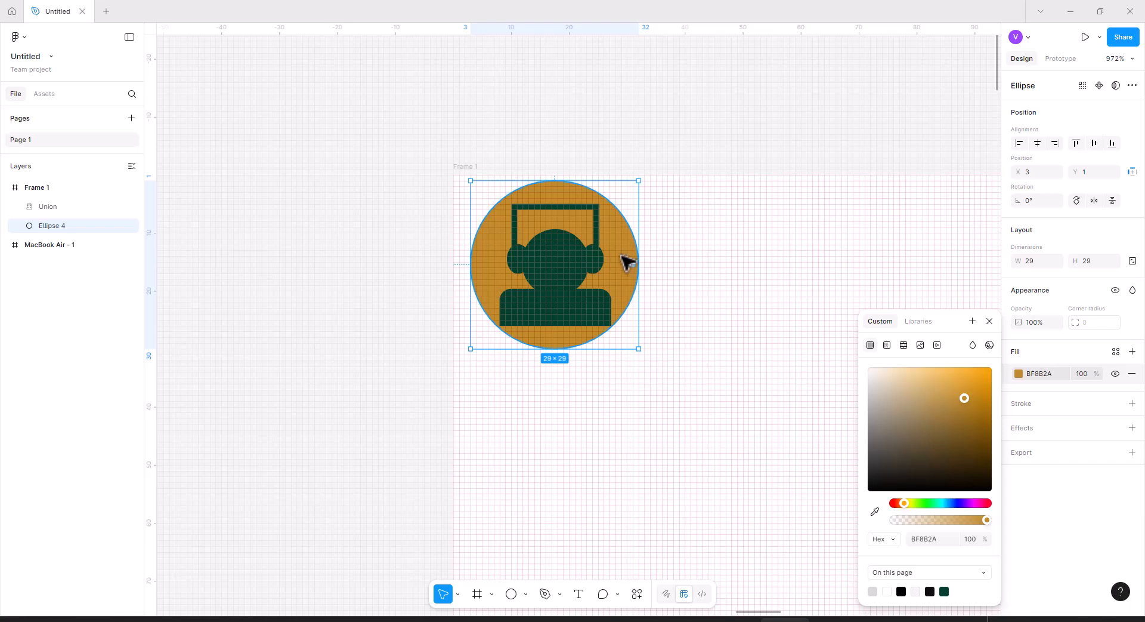
Add a 01402E stroke to the circle and set its position to Outside.
left_click(1063, 405)
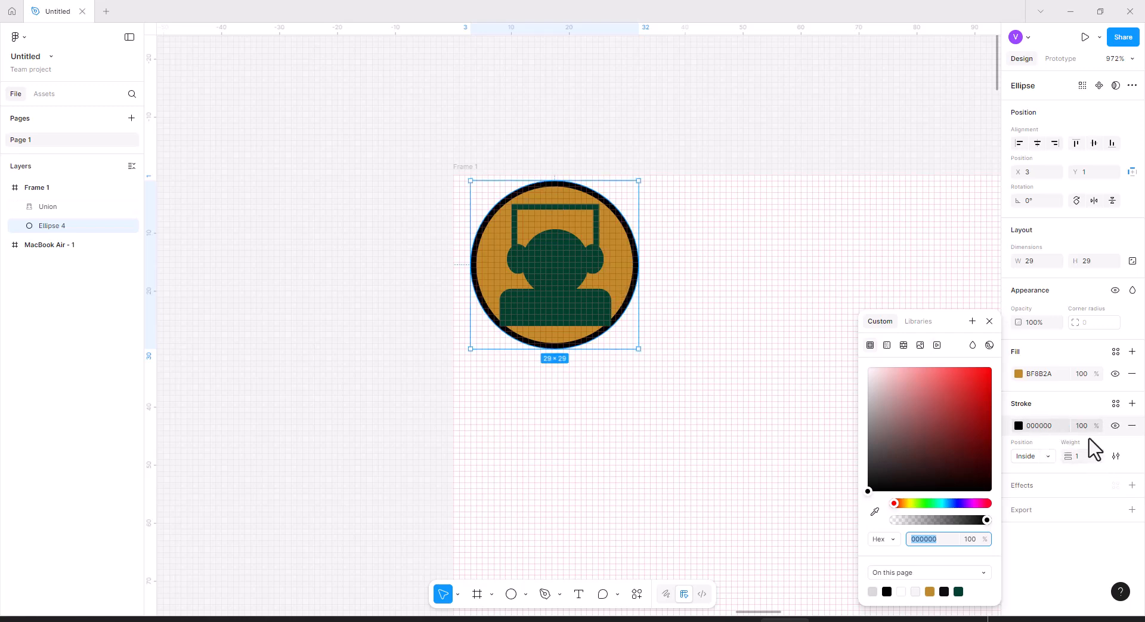
left_click(1042, 454)
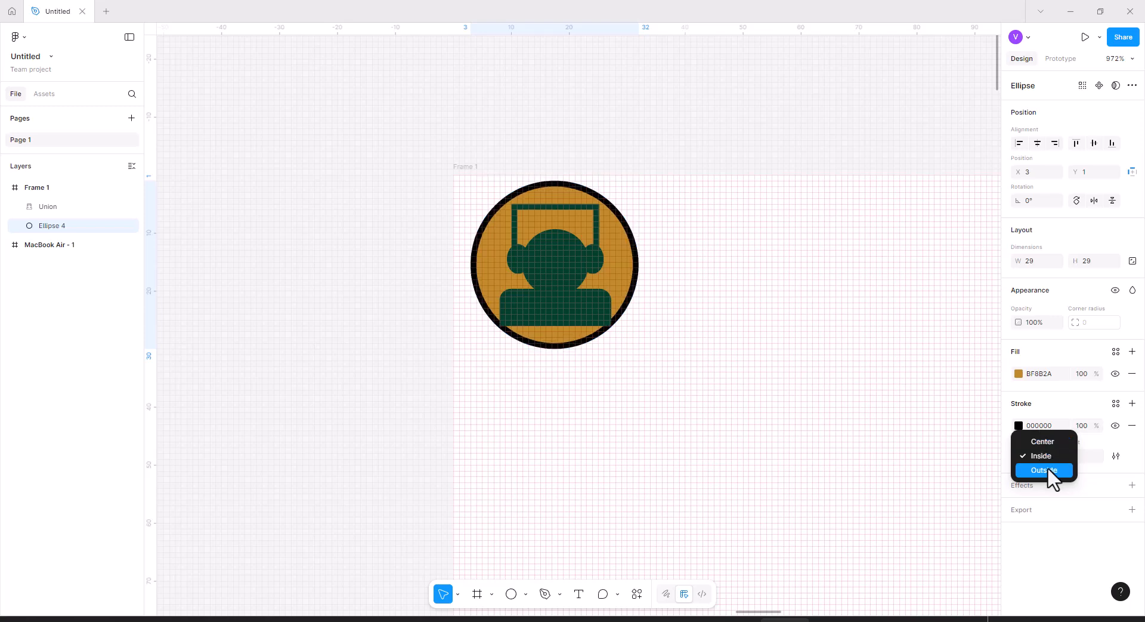
left_click(1046, 469)
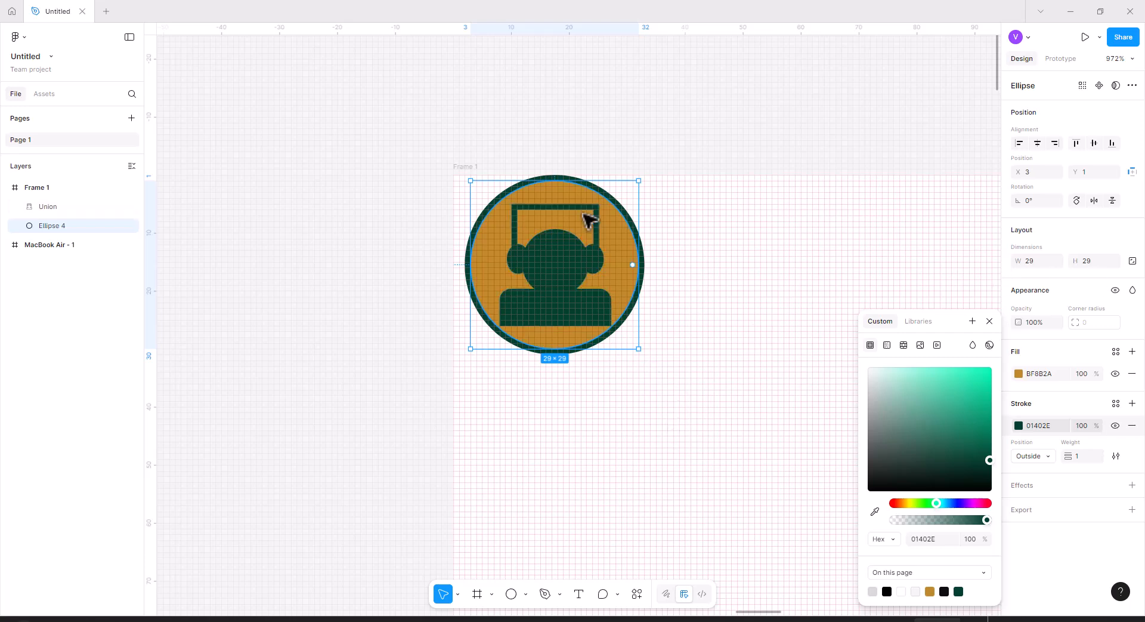
Group the headset figure and its circle together.
left_click(692, 356)
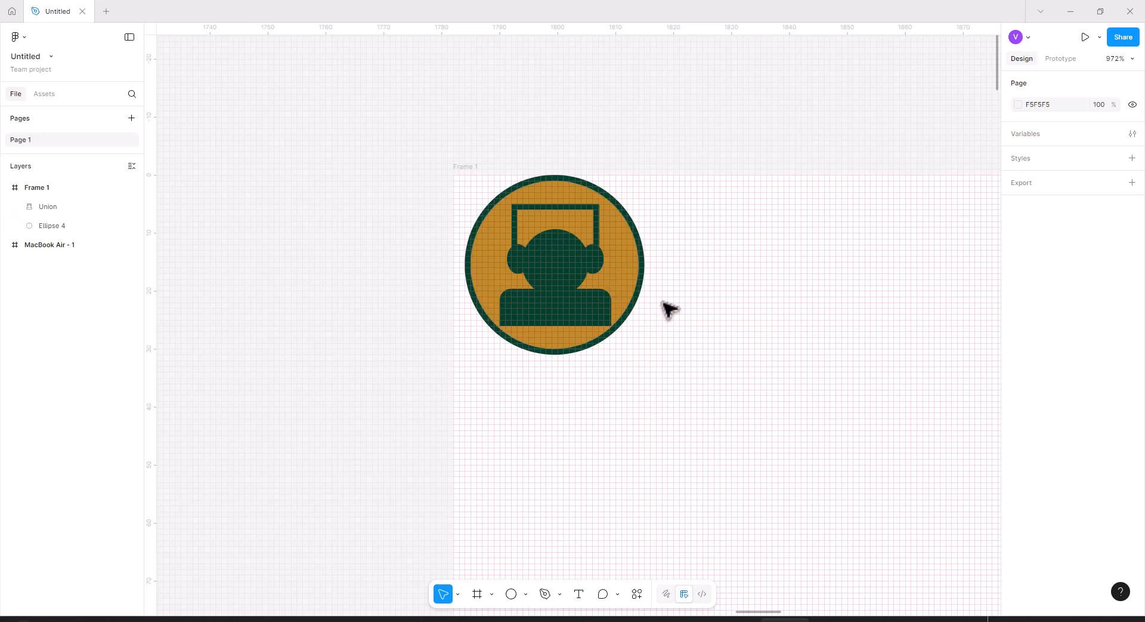
scroll(674, 329, "down", 10)
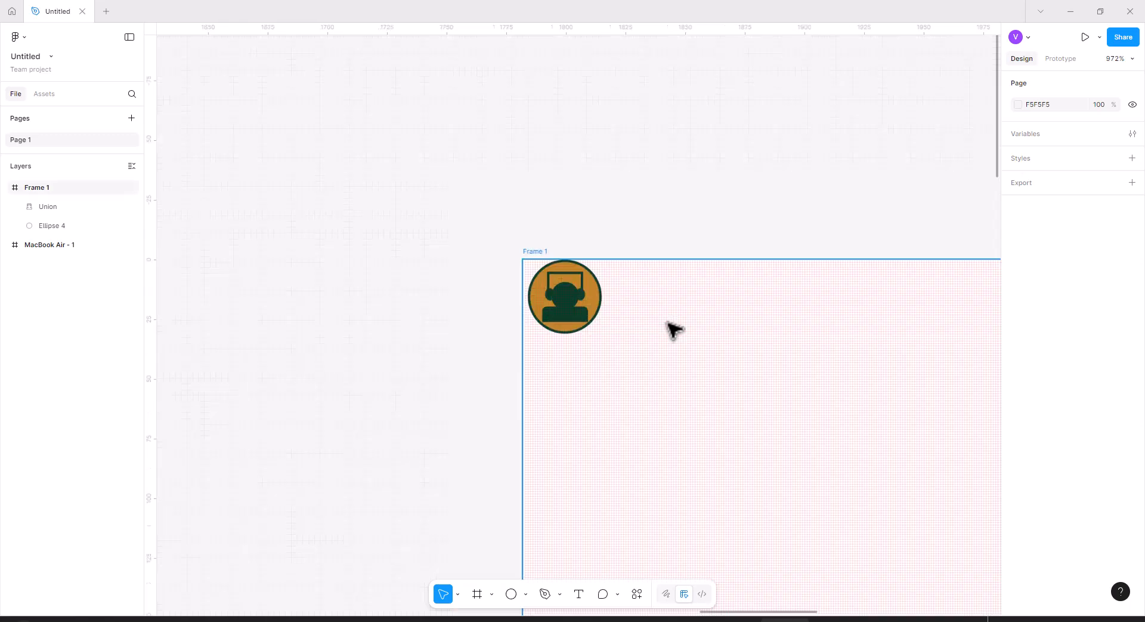
scroll(674, 329, "down", 3)
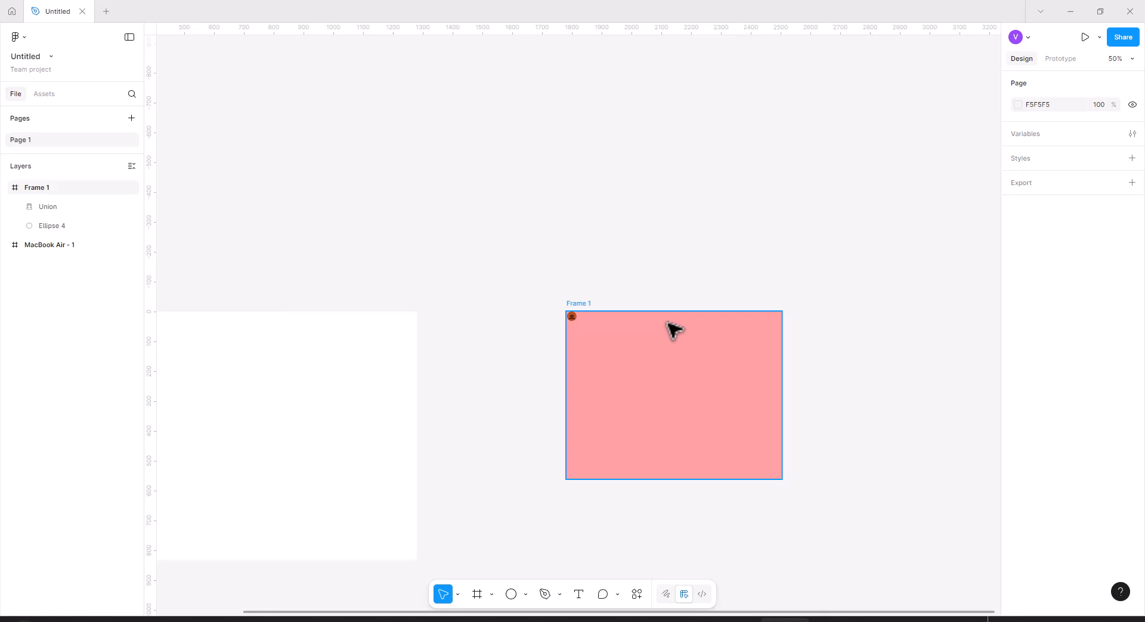
scroll(674, 330, "up", 4)
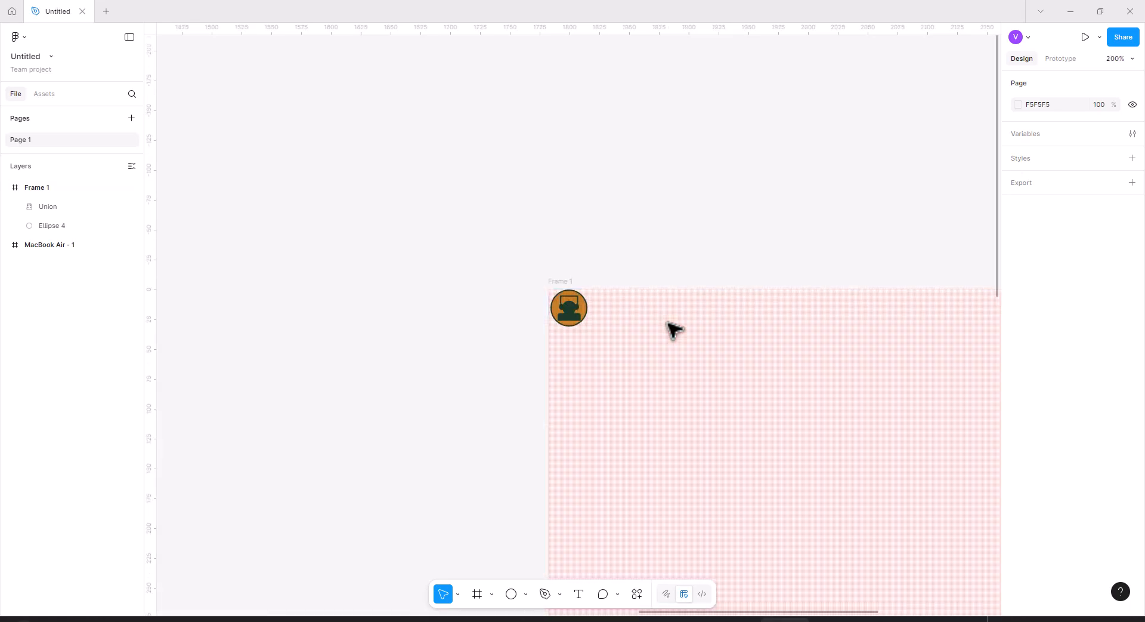
scroll(674, 330, "up", 6)
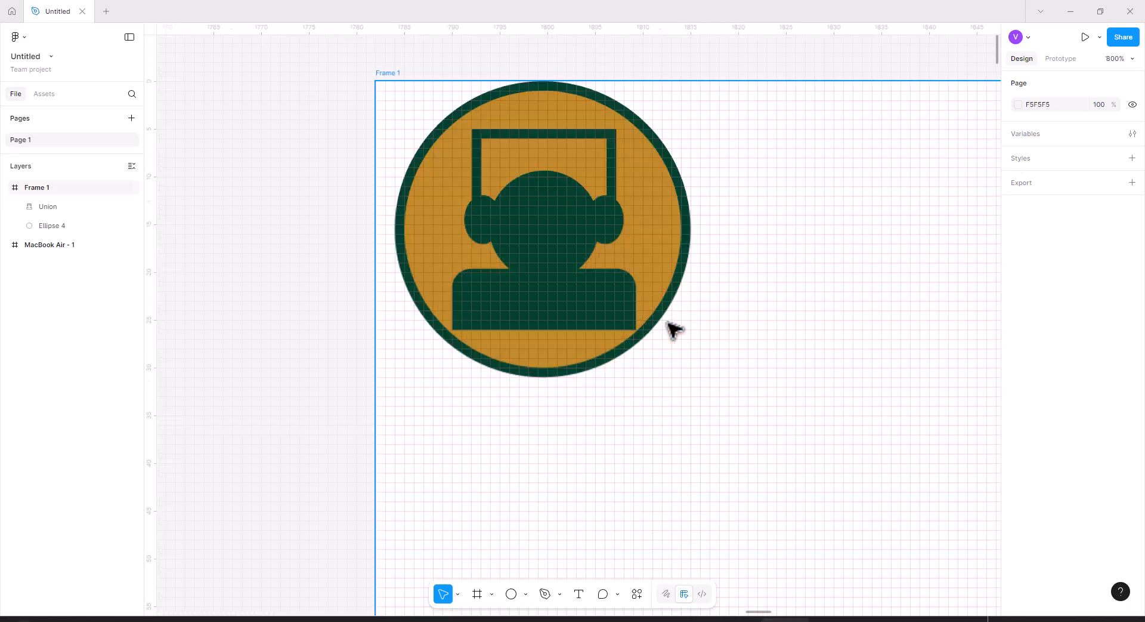
scroll(674, 329, "down", 2)
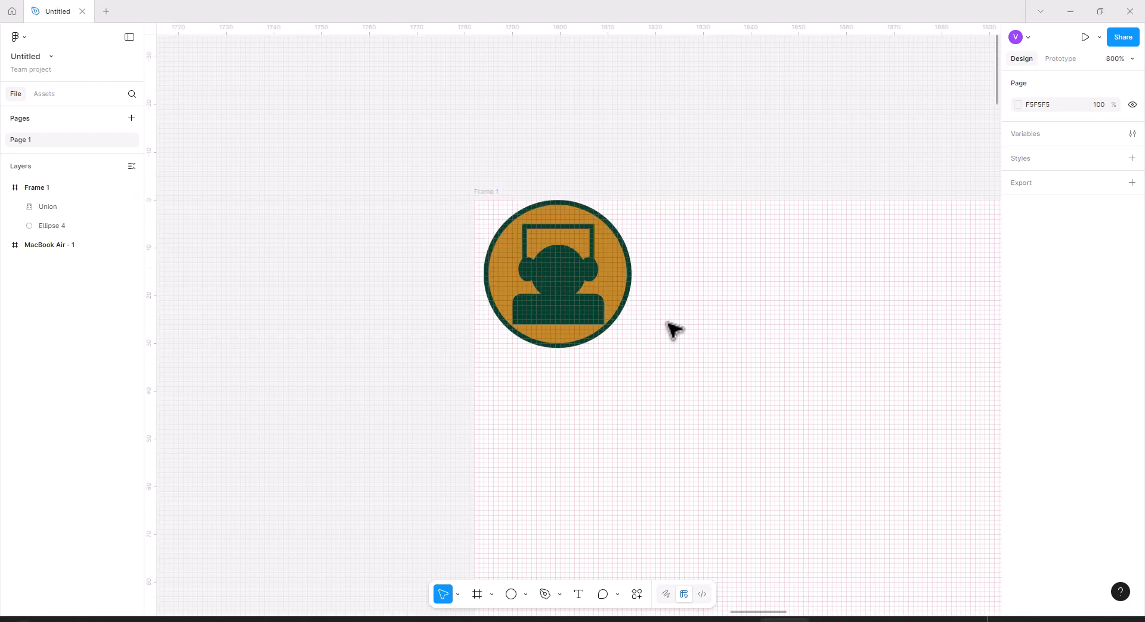
scroll(674, 329, "down", 2)
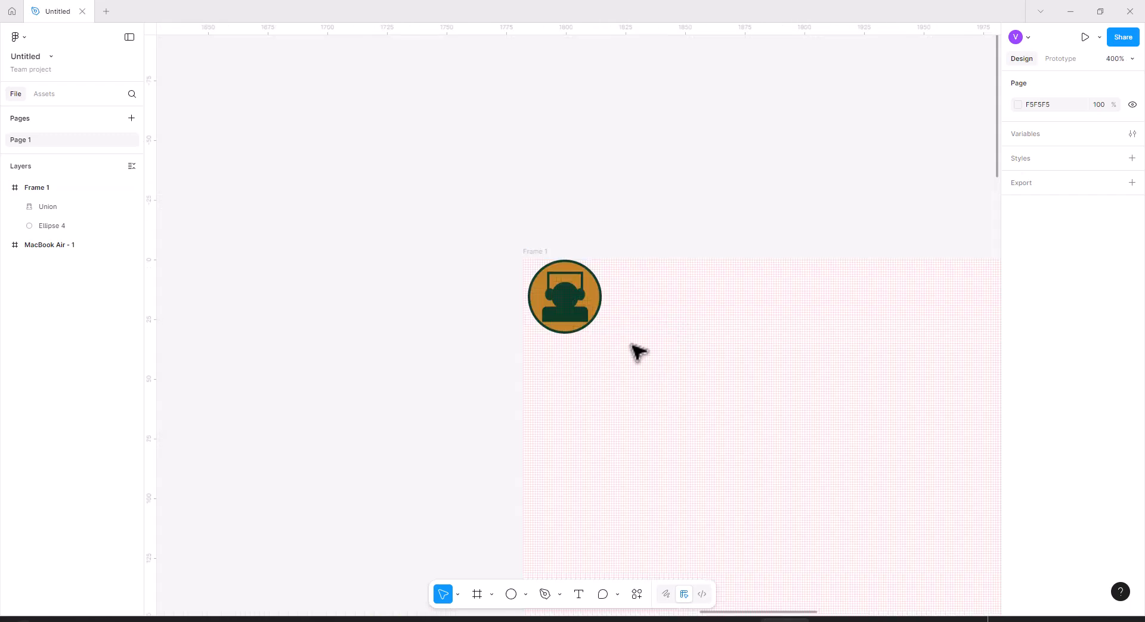
left_click_drag(618, 350, 486, 256)
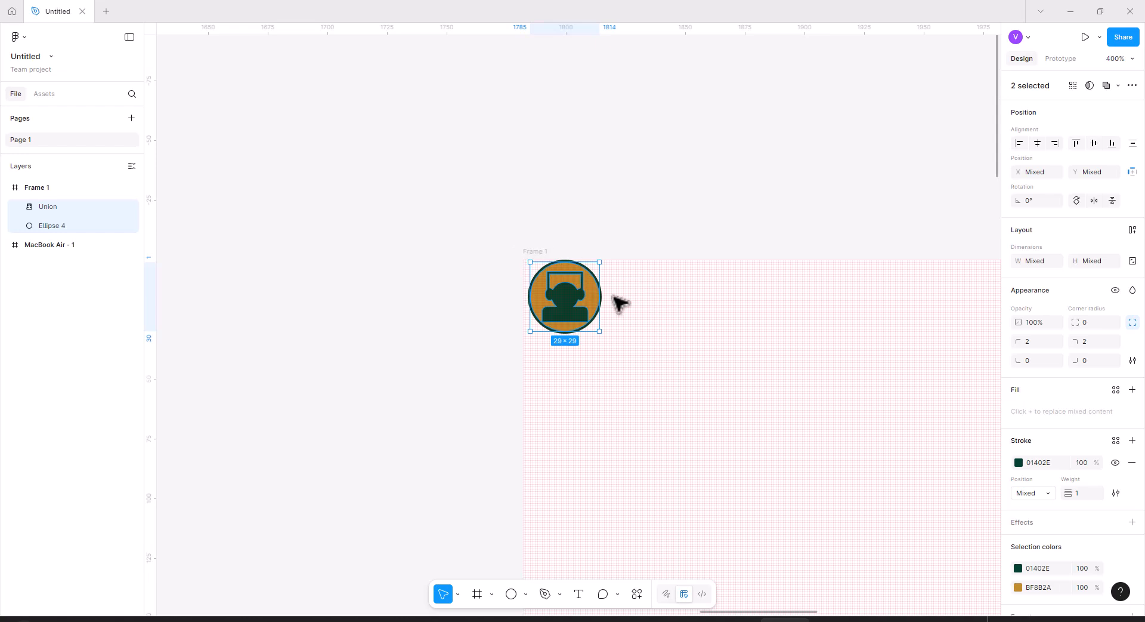
key("ctrl+g")
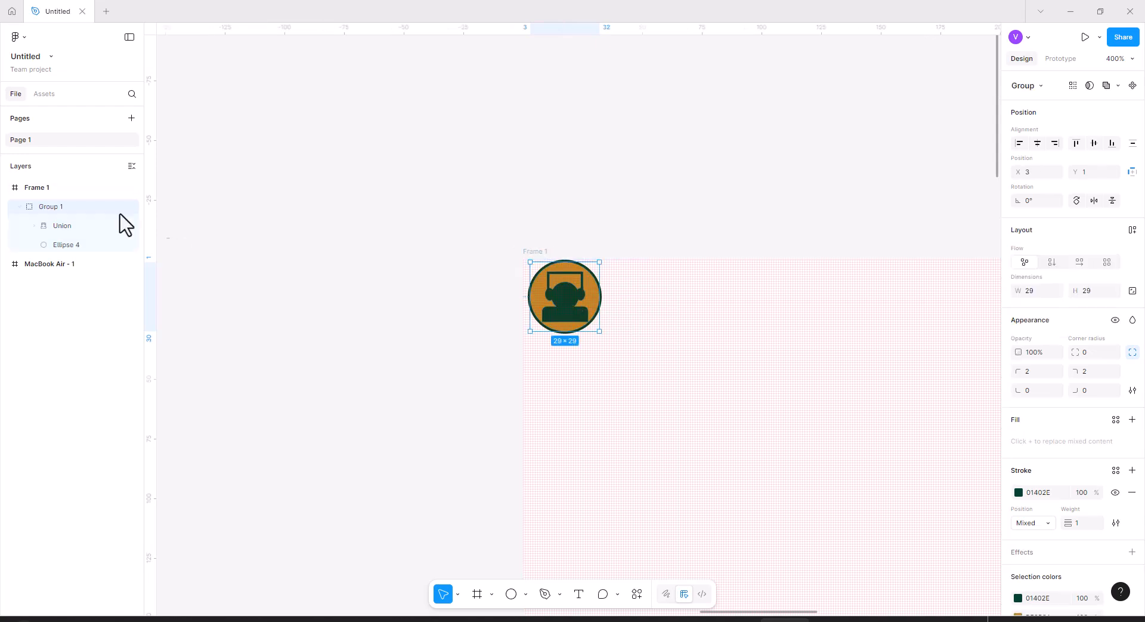
Rename the new group to Chat.
double_click(52, 206)
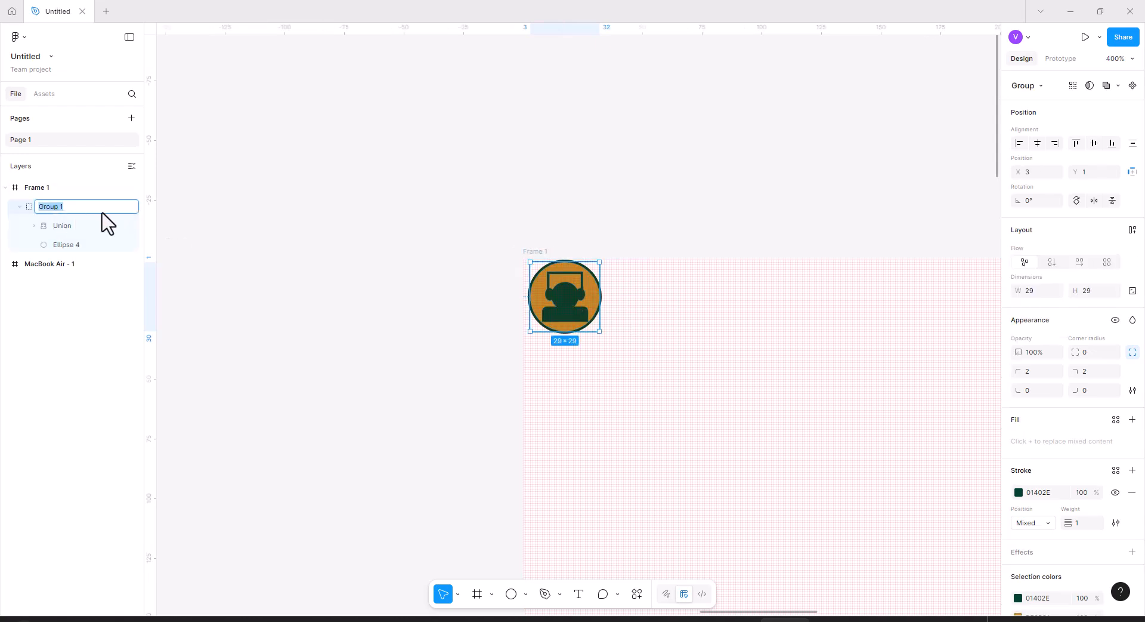
type("Chat")
key("Return")
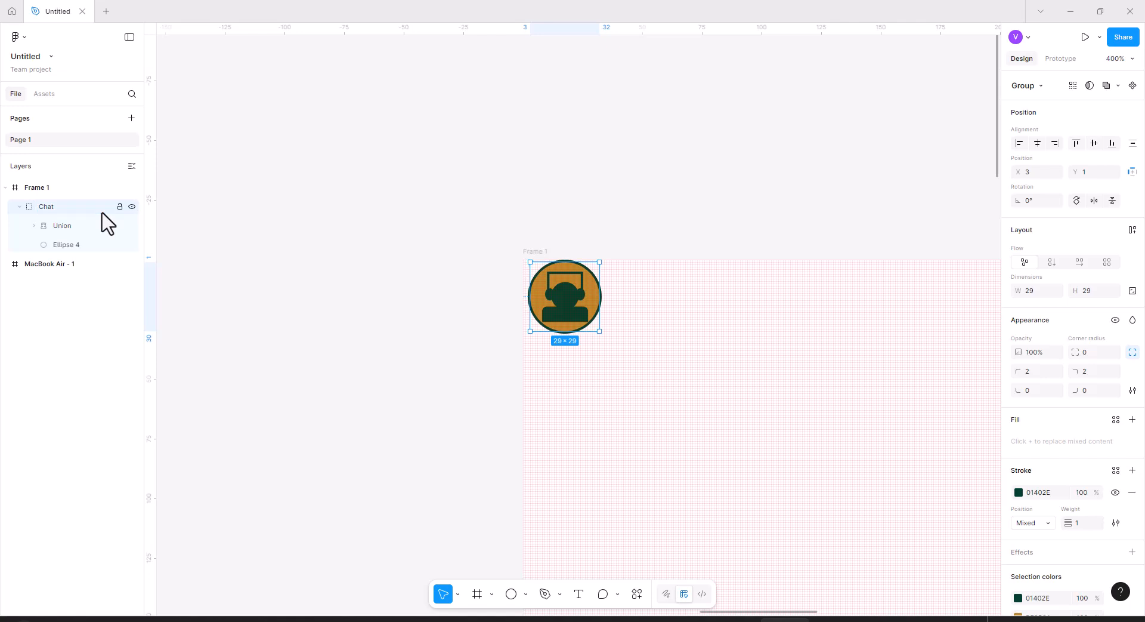
Move the Chat group to about X 14, Y 10 in the frame and turn it into a component.
left_click_drag(581, 301, 607, 322)
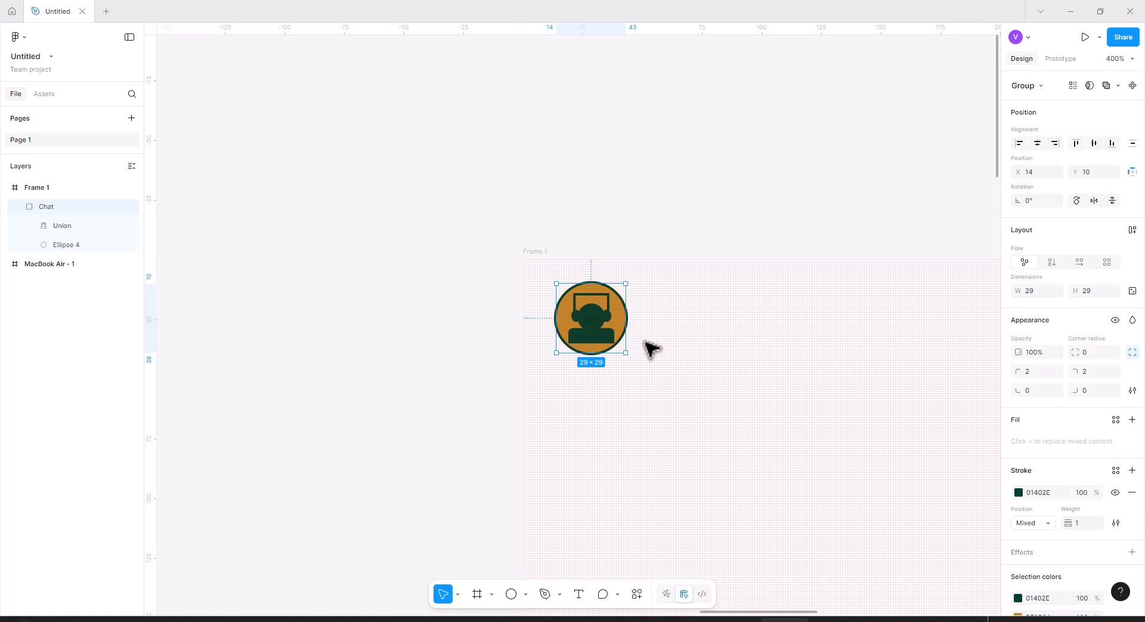
right_click(596, 329)
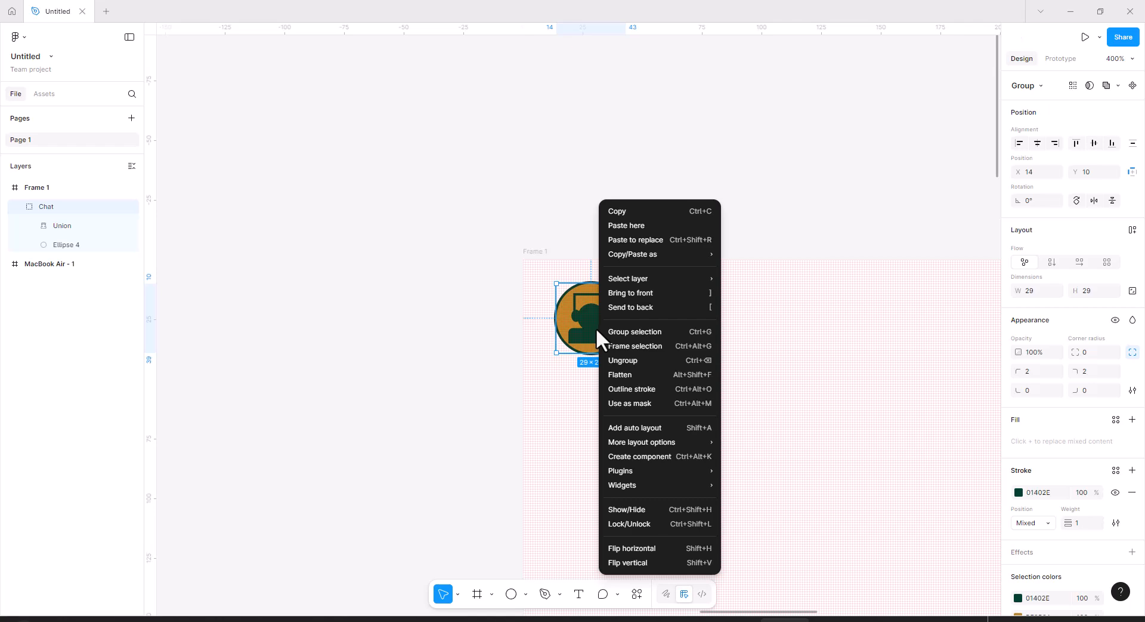
left_click(655, 457)
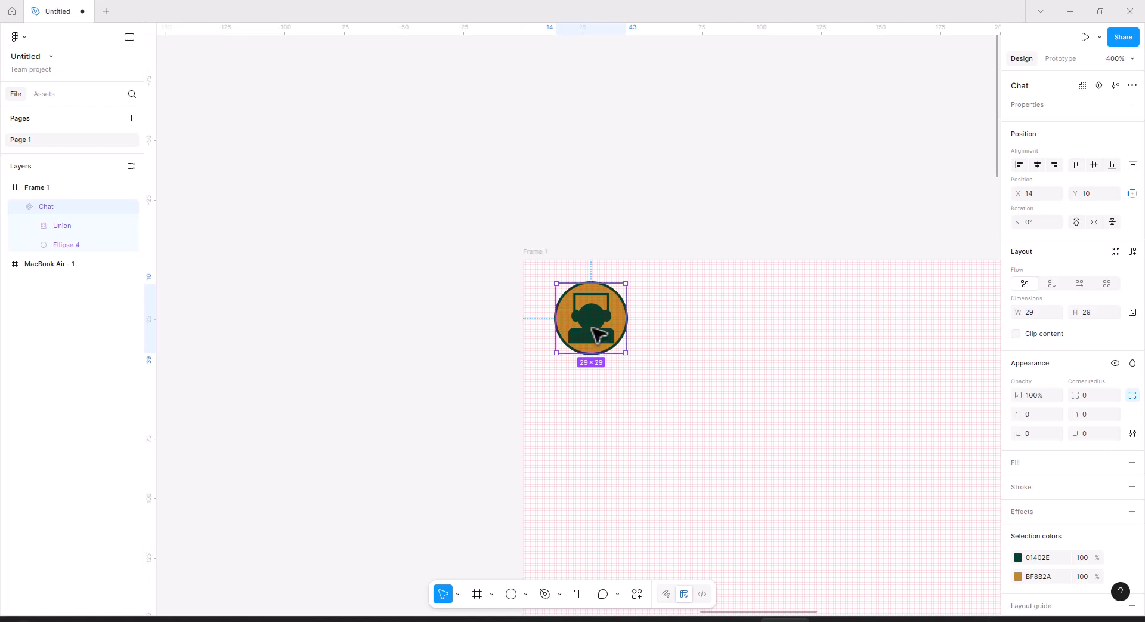
left_click(679, 332)
left_click(605, 330)
left_click(1060, 59)
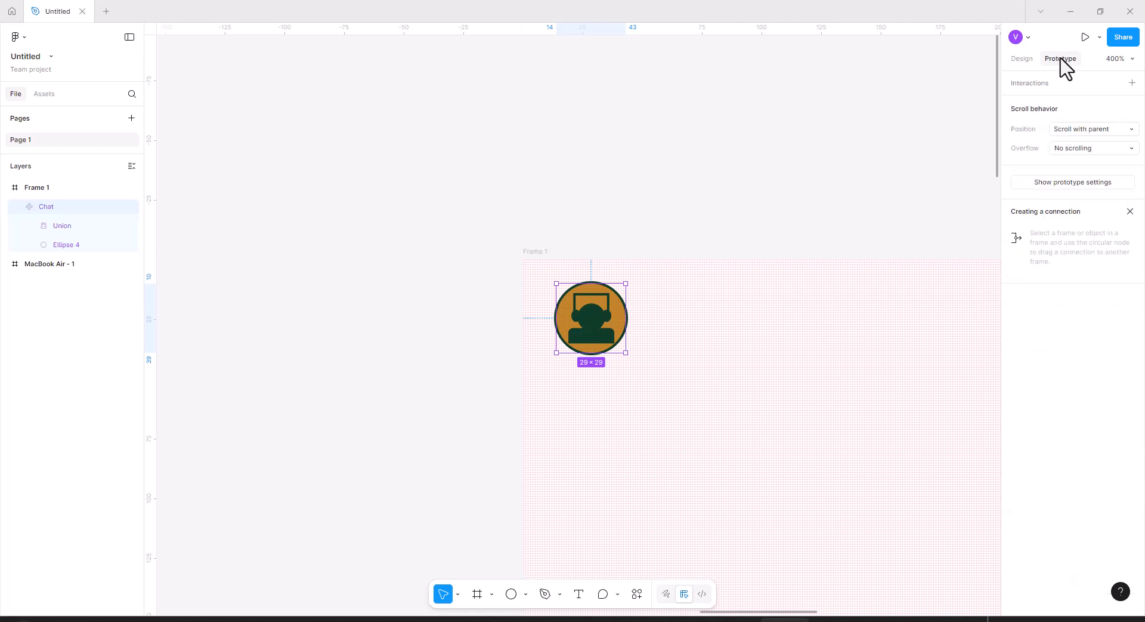
left_click(1022, 59)
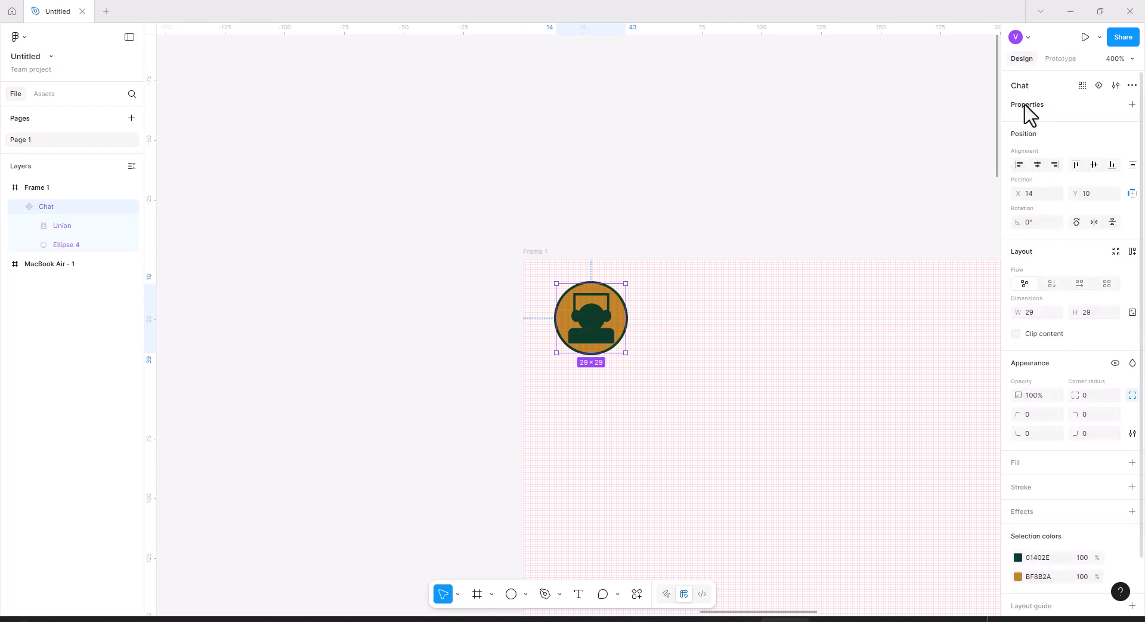
Add a new variant to the Chat component and name it chat-h.
left_click(1100, 85)
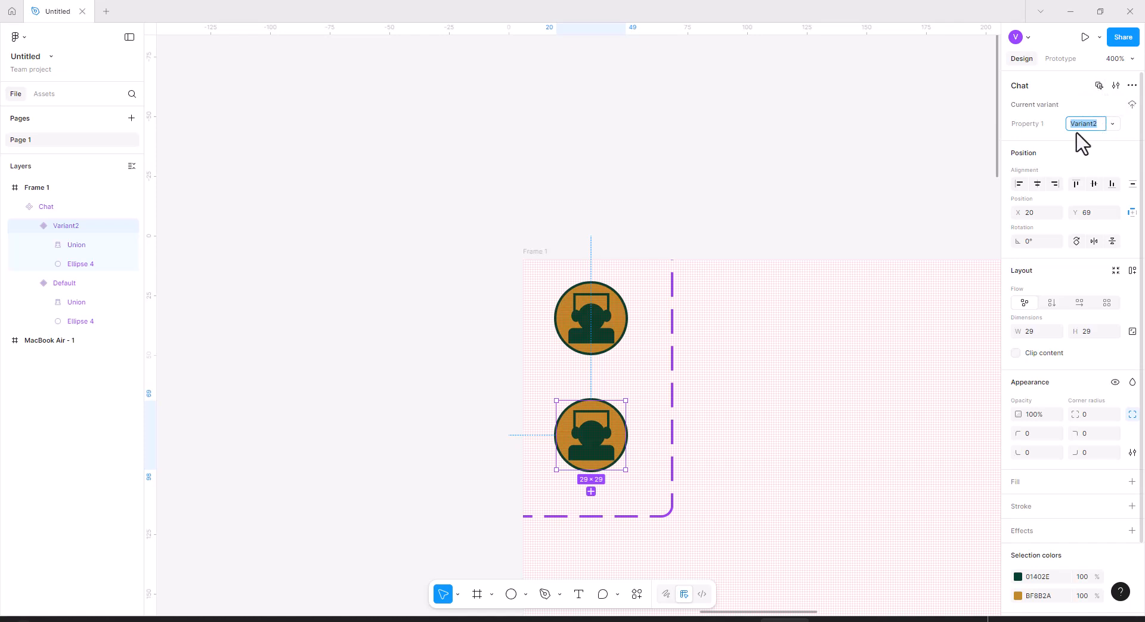
type("chat-h")
left_click(1035, 125)
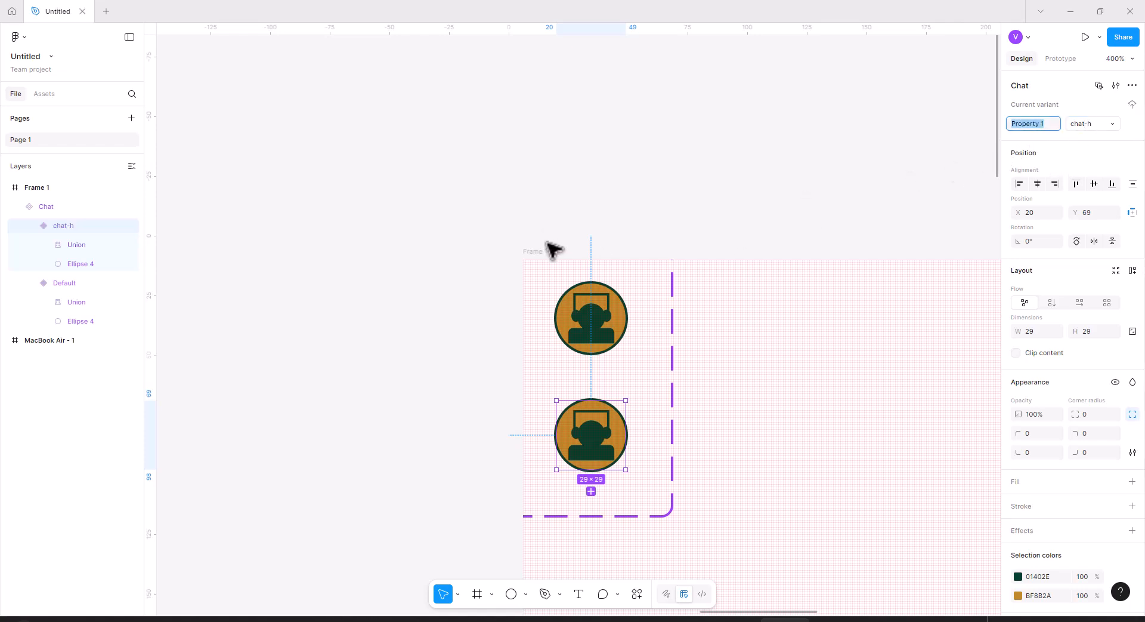
Rename the Default variant of the Chat component to chat-a.
left_click(68, 285)
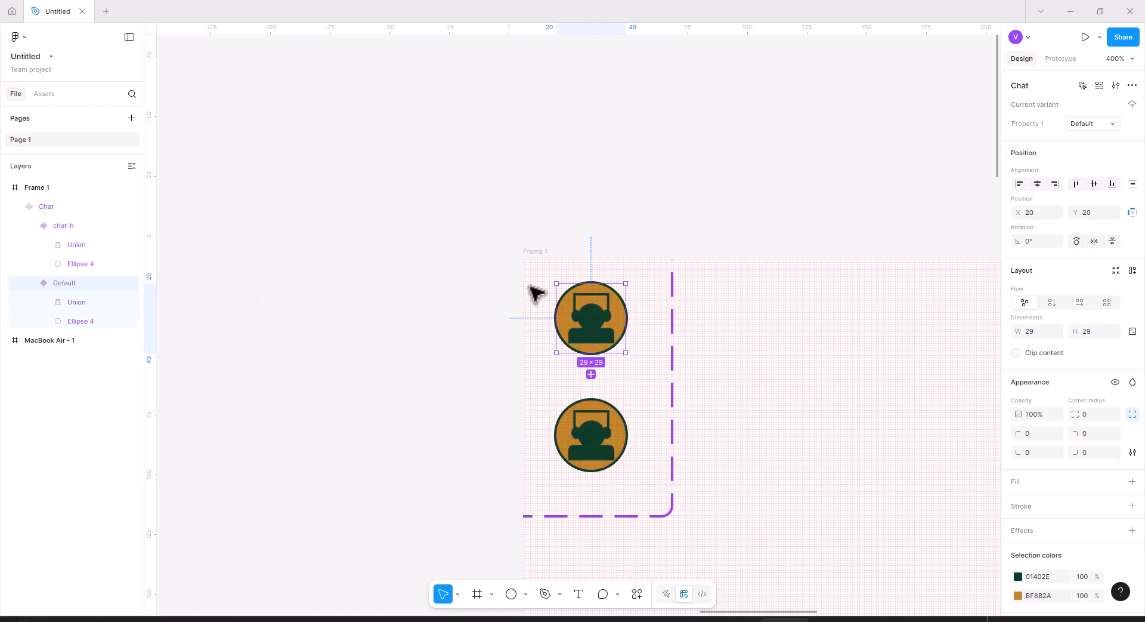
left_click(1091, 124)
double_click(1091, 124)
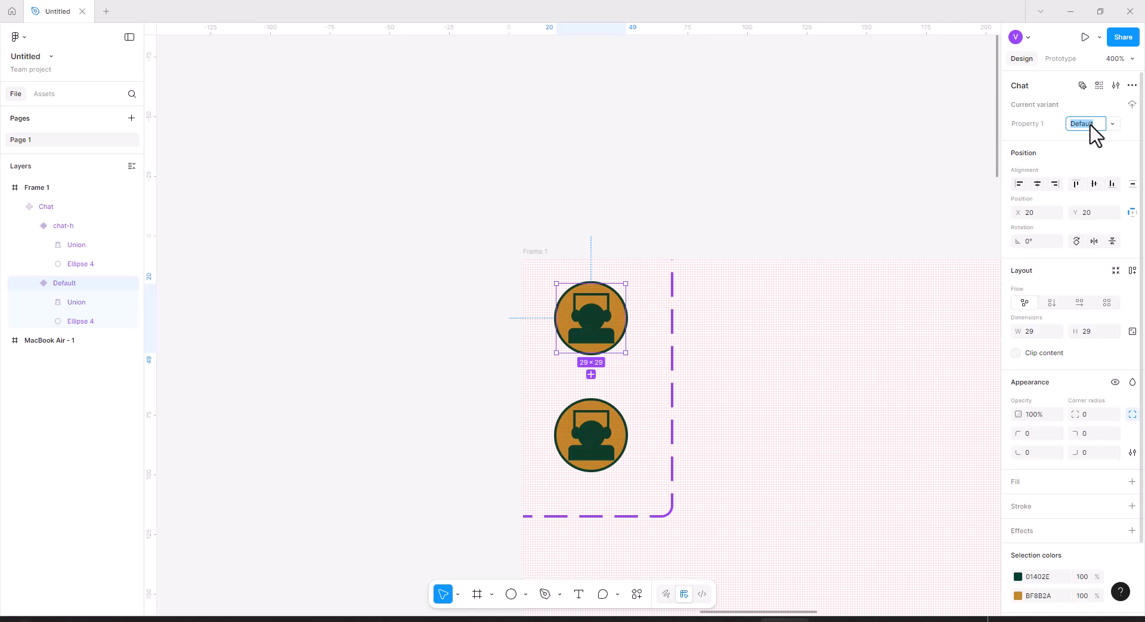
type("chas")
key("Return")
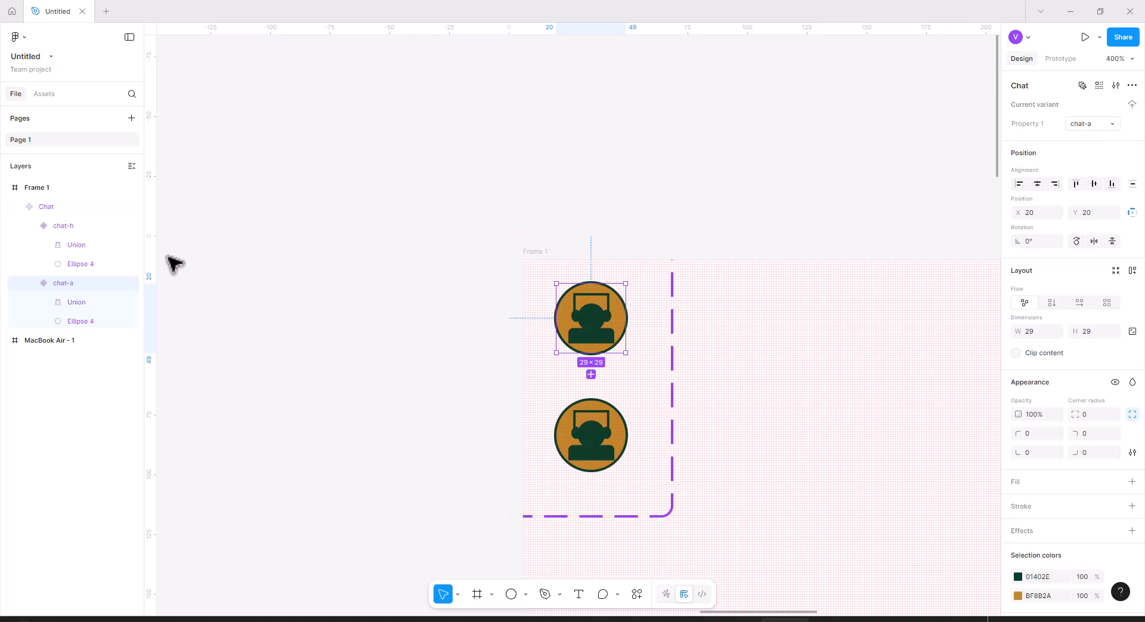
In the chat-h variant, set the circle's fill to 01402E and its stroke to BF8B2A.
left_click(63, 227)
left_click(87, 264)
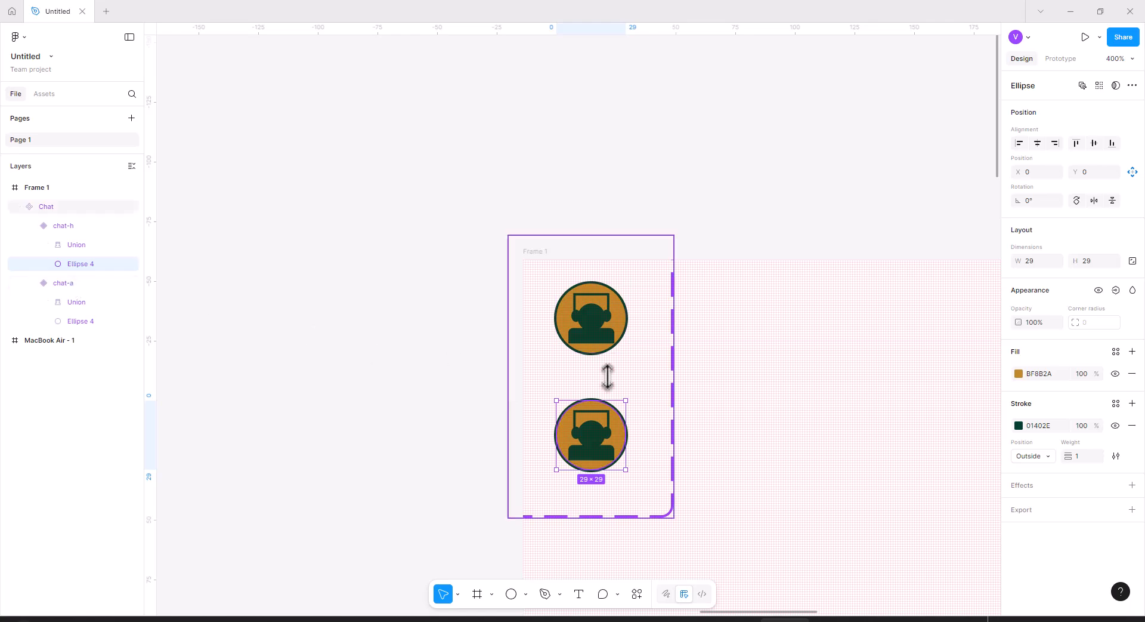
left_click(1019, 373)
left_click(887, 590)
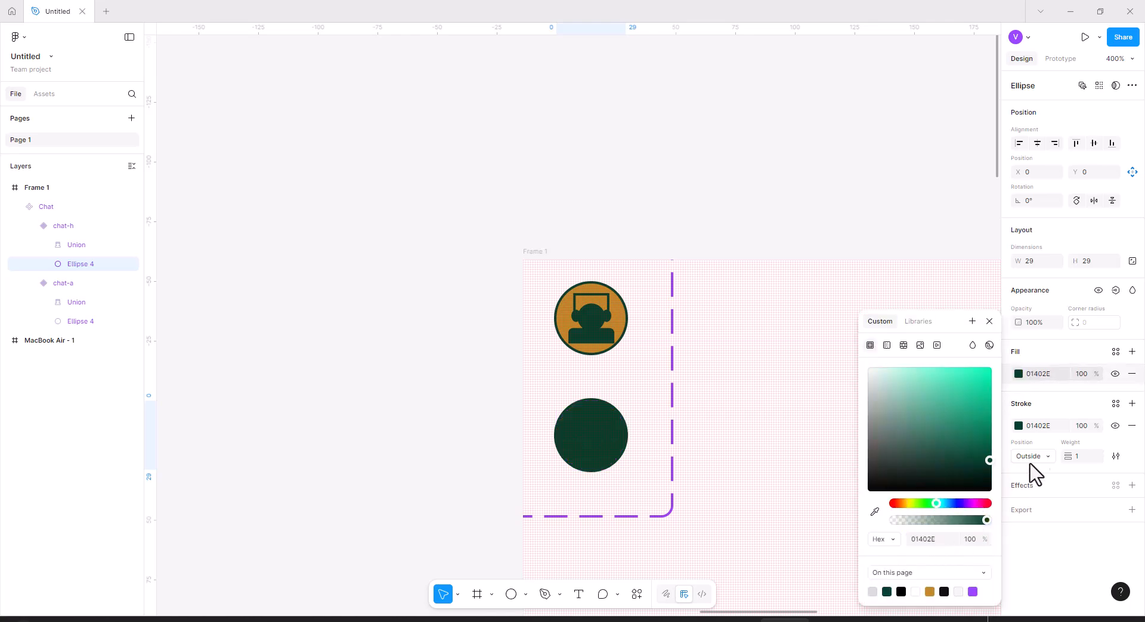
left_click(1018, 425)
left_click(1019, 425)
left_click(936, 540)
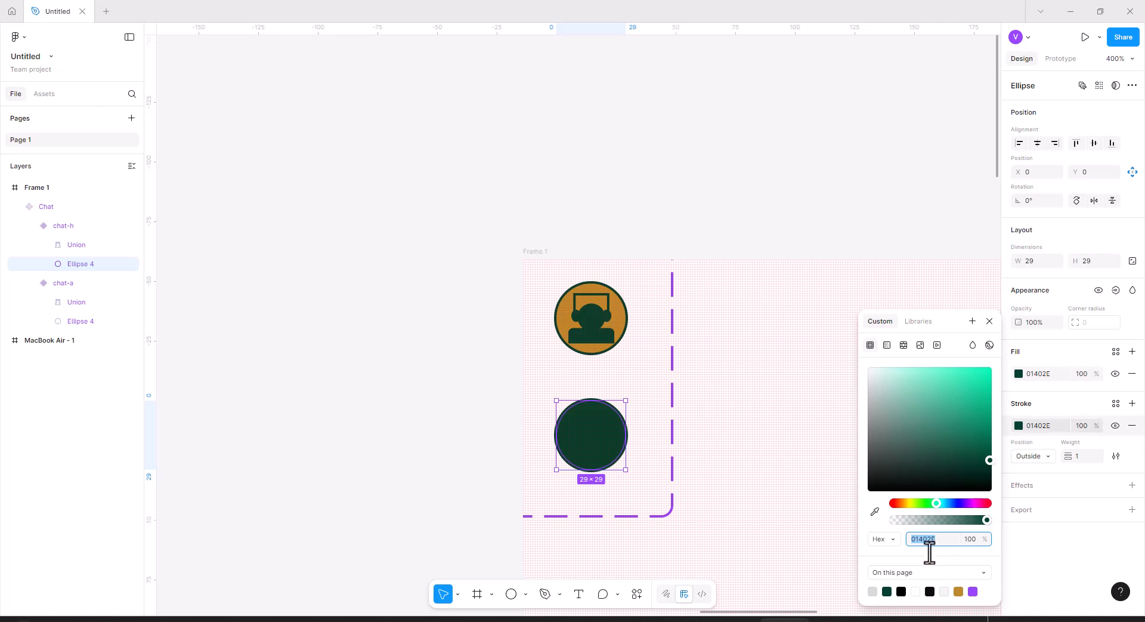
left_click(959, 591)
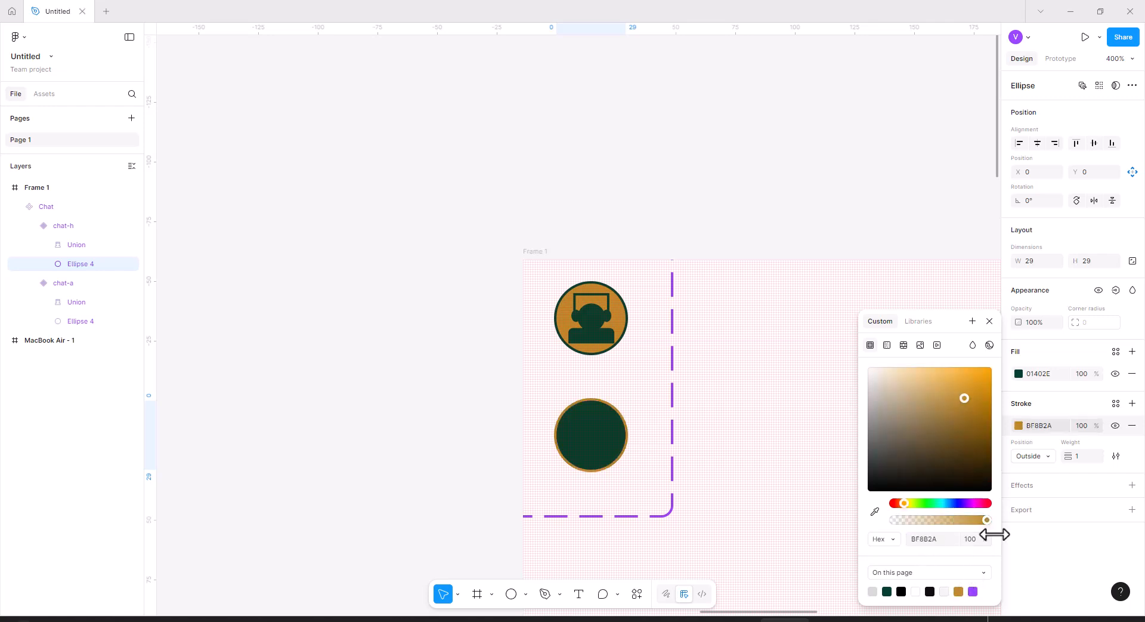
Recolor the headset figure in the chat-h variant to BF8B2A.
left_click(49, 245)
key("Escape")
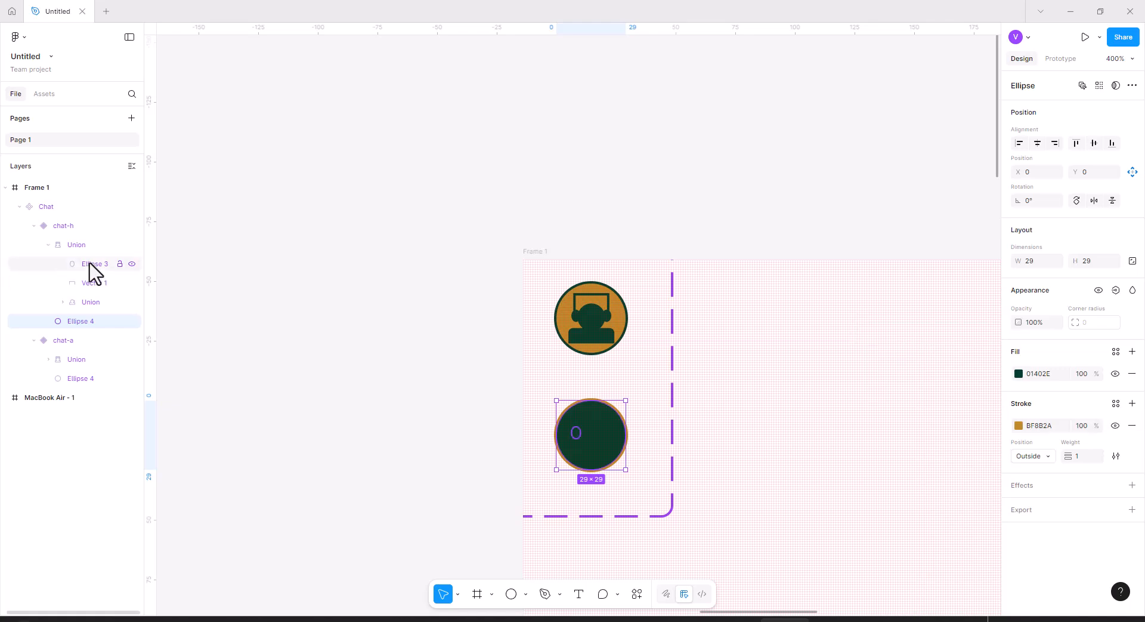
left_click(79, 249)
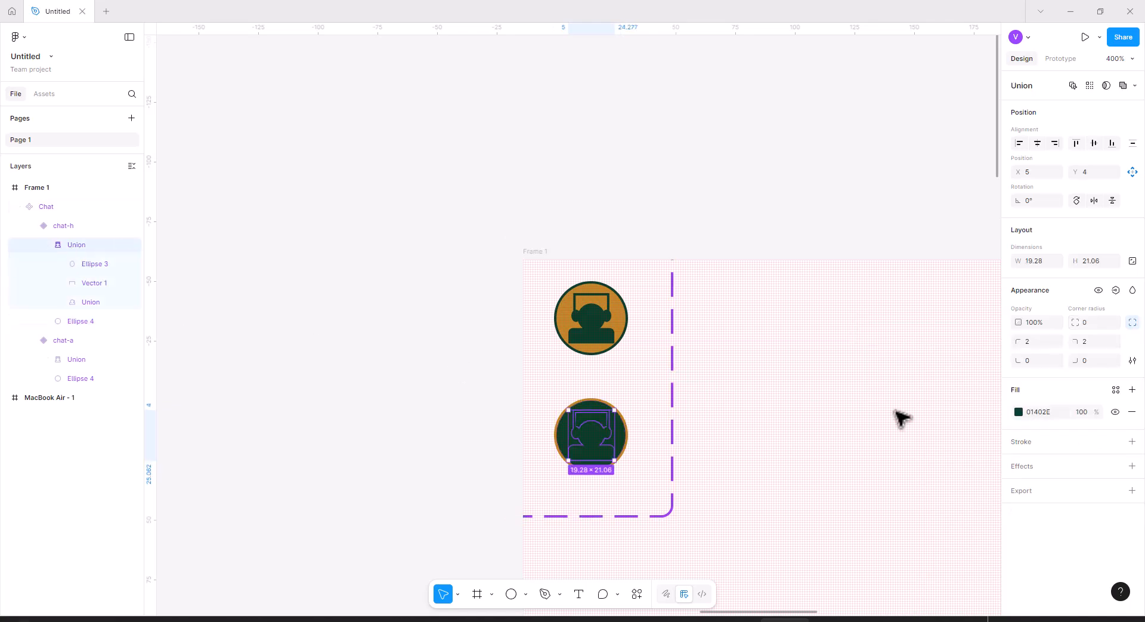
left_click(1019, 412)
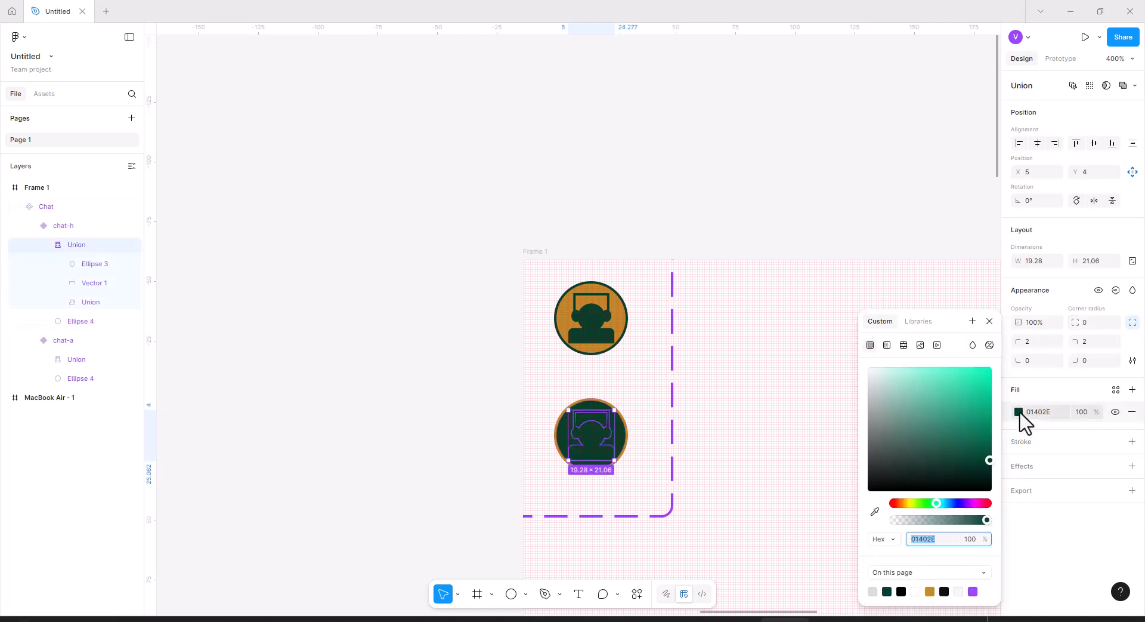
left_click(930, 591)
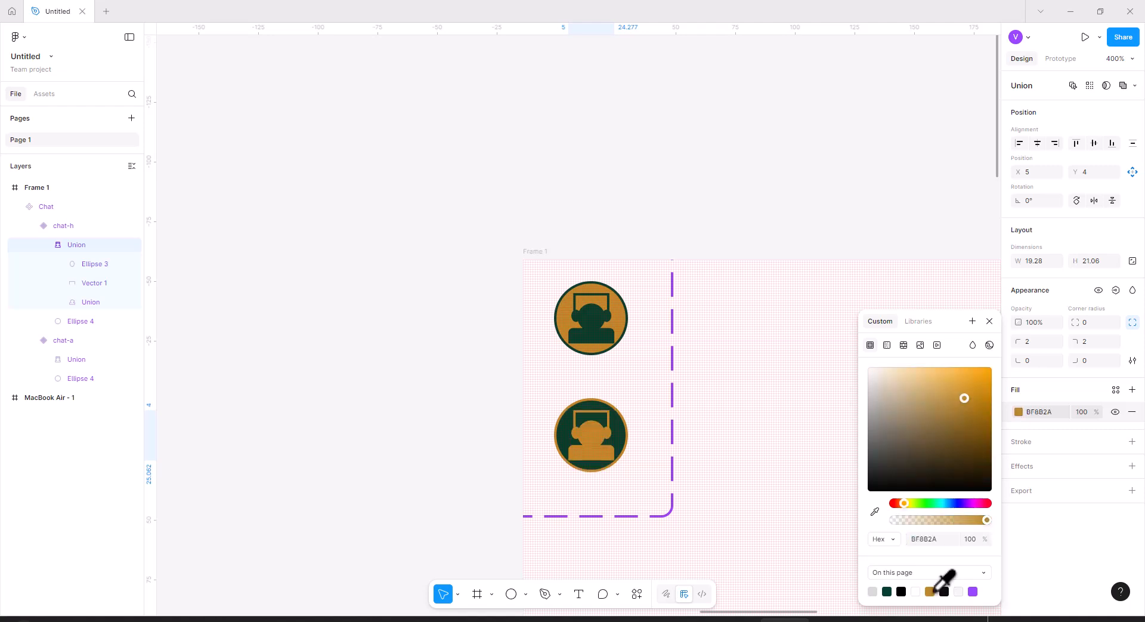
Add a prototype interaction on the chat-a variant that changes it to chat-h while hovering.
left_click(751, 399)
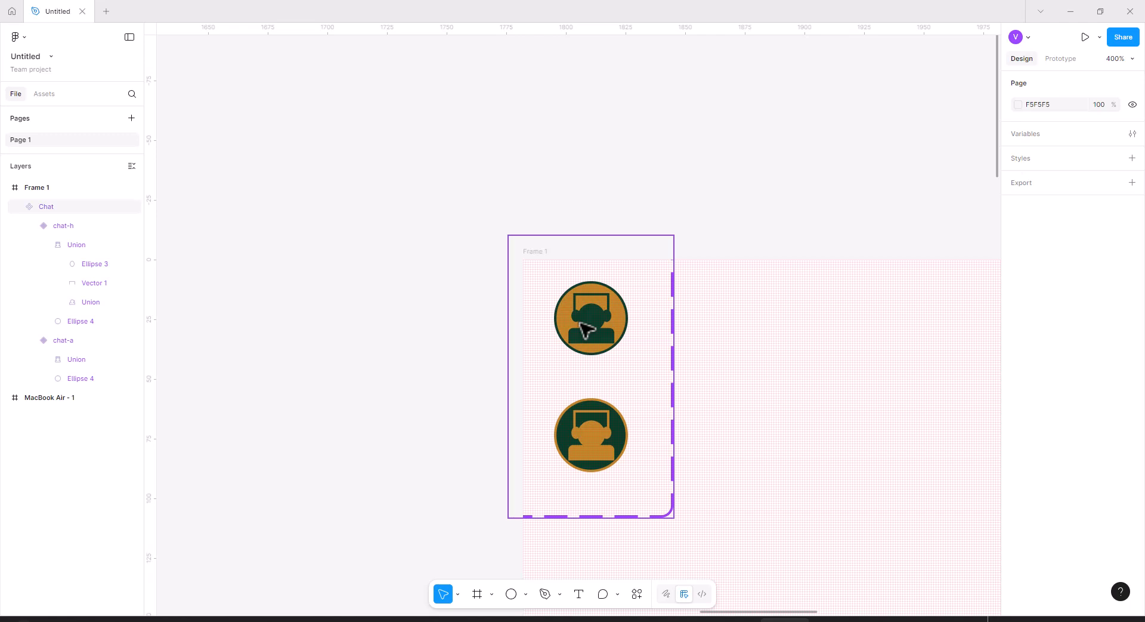
left_click(64, 227)
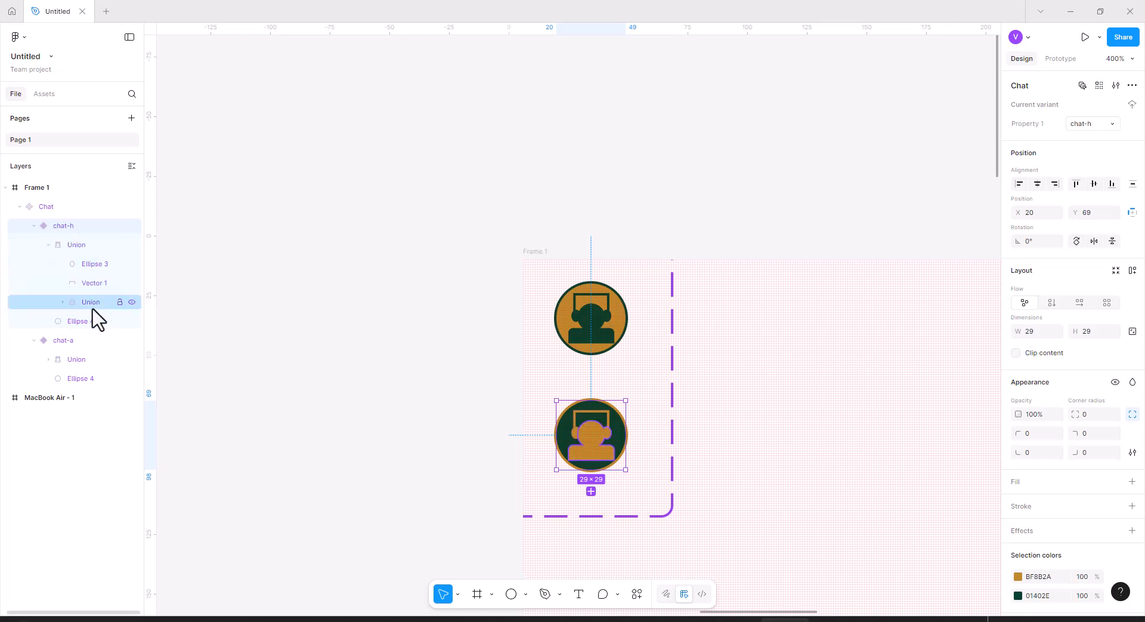
left_click(64, 341)
left_click(81, 230)
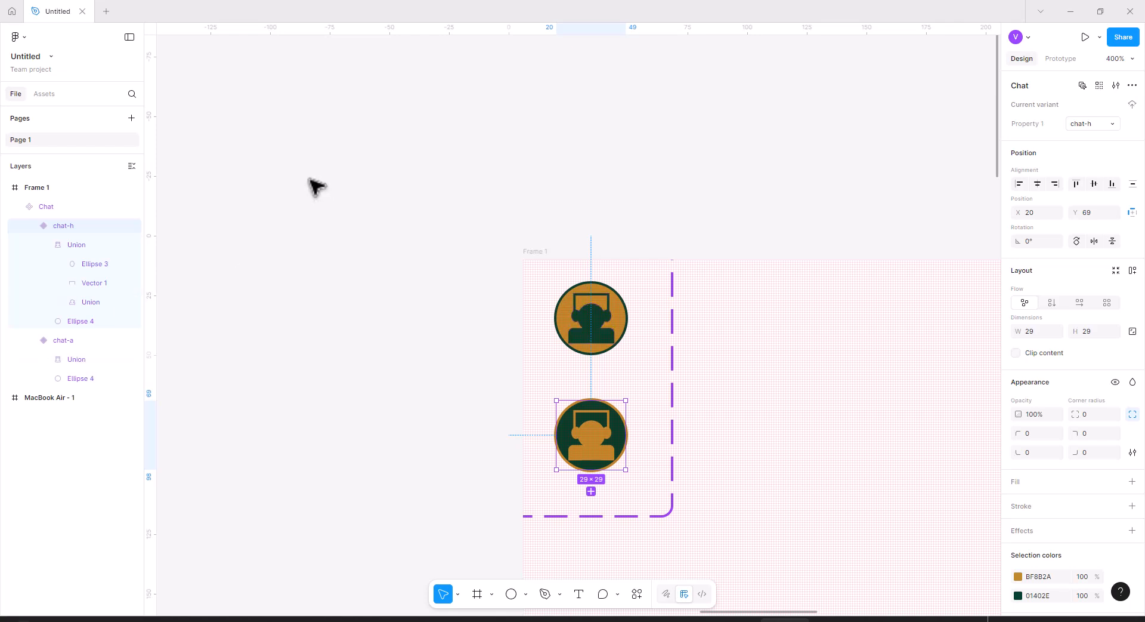
left_click(1064, 60)
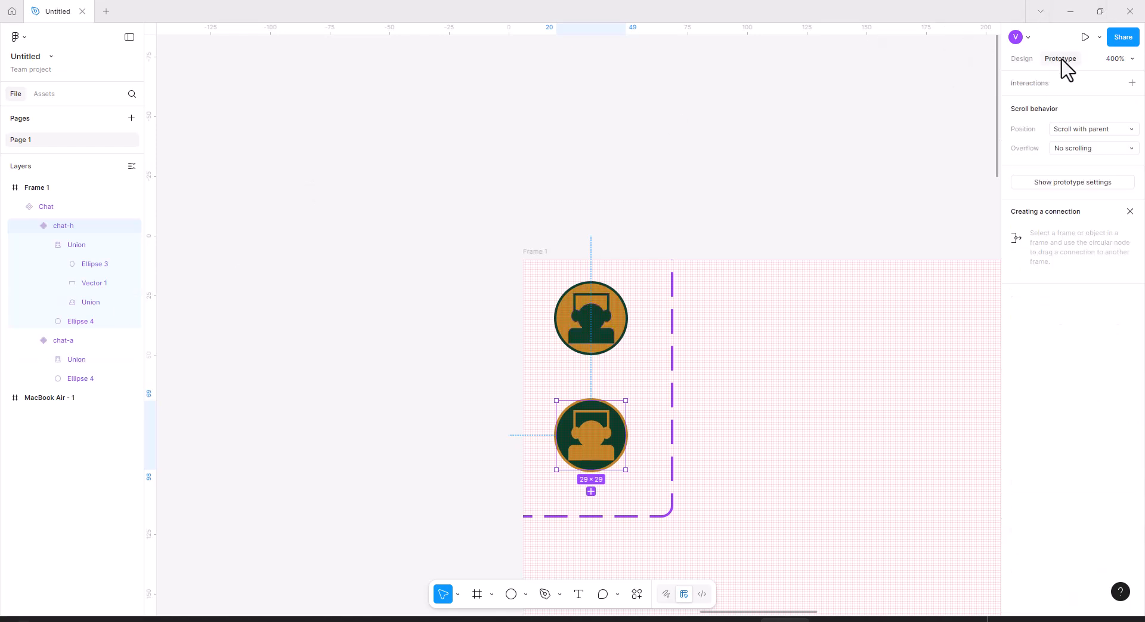
left_click(594, 319)
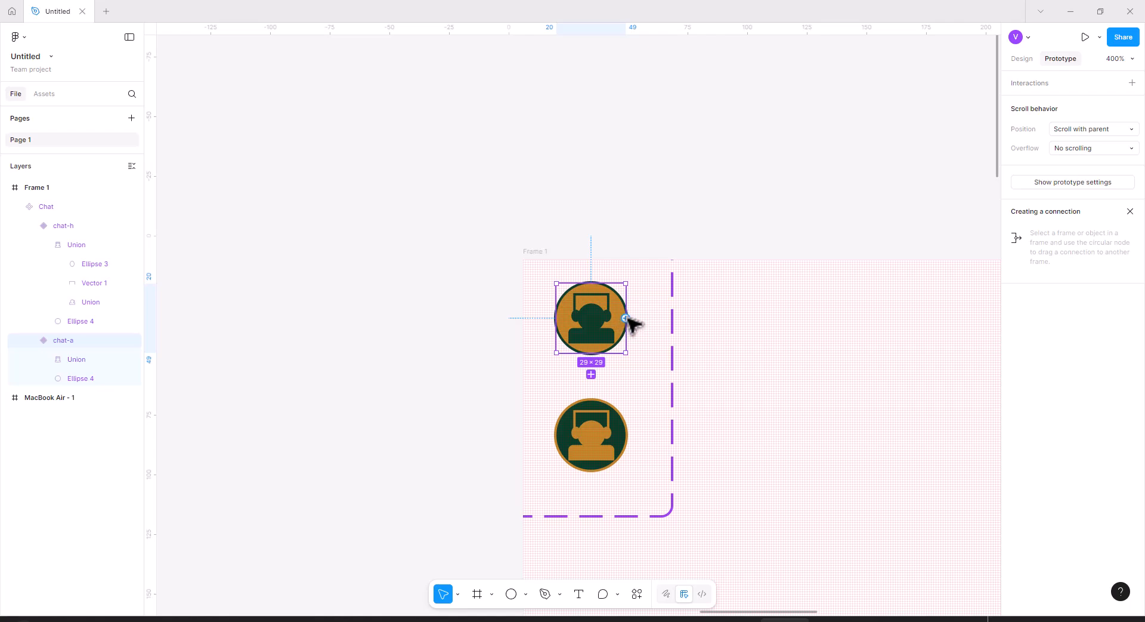
left_click_drag(626, 320, 627, 430)
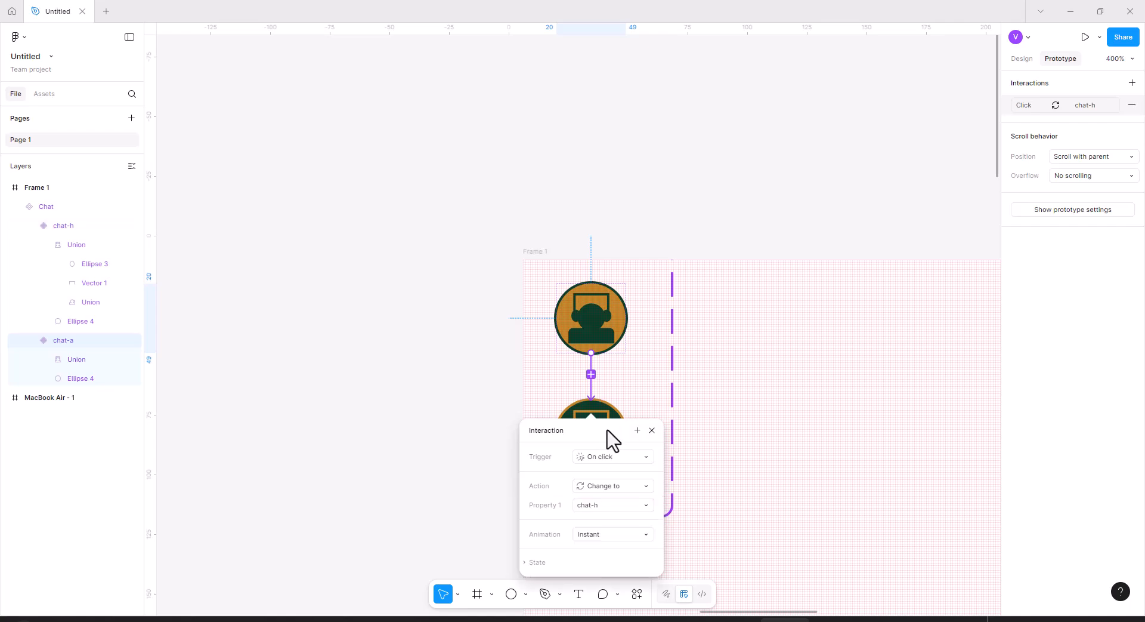
left_click(607, 458)
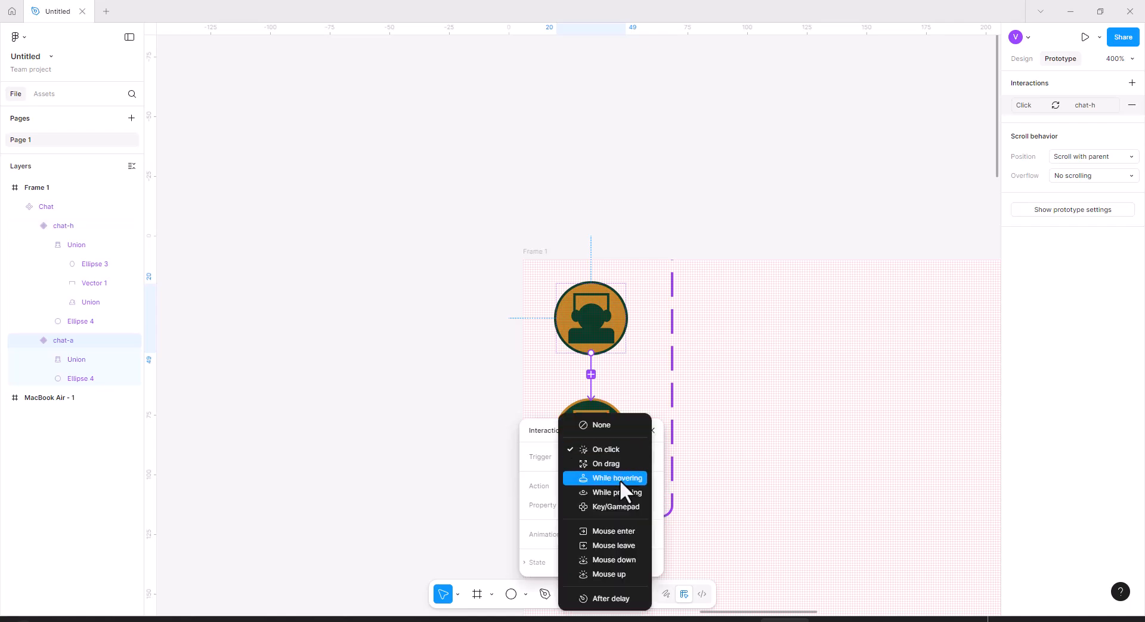
left_click(620, 478)
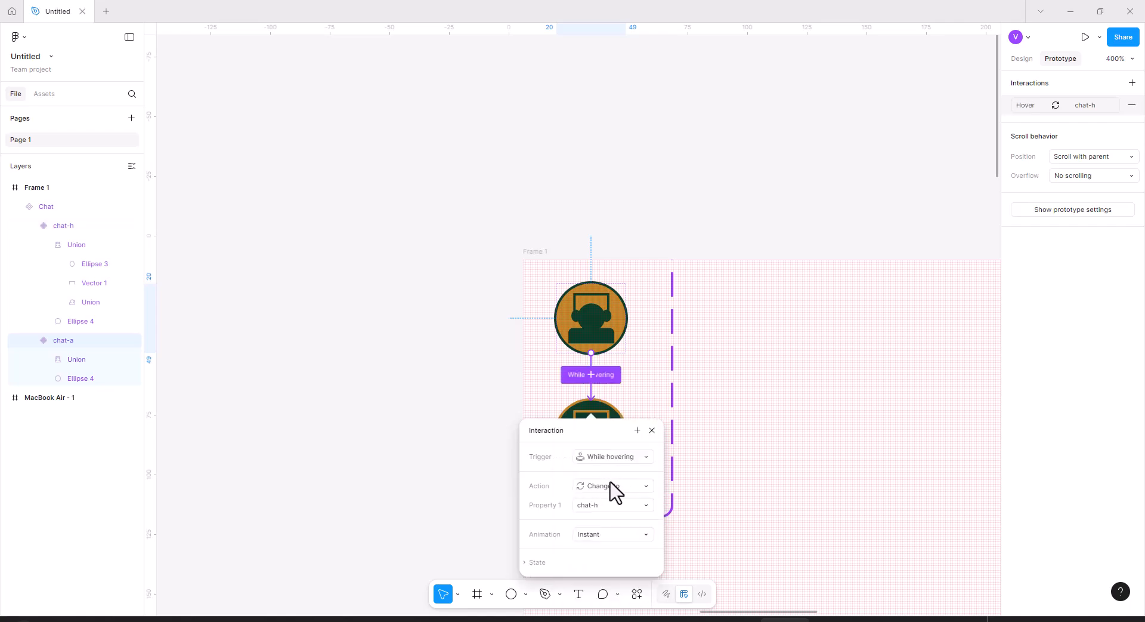
left_click(615, 506)
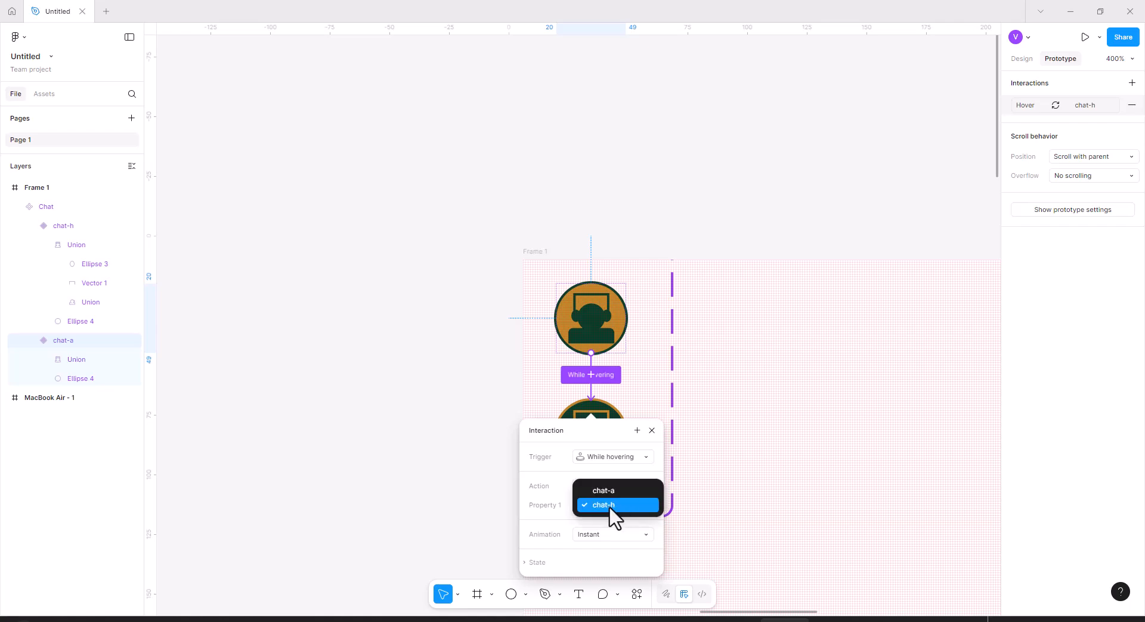
left_click(611, 504)
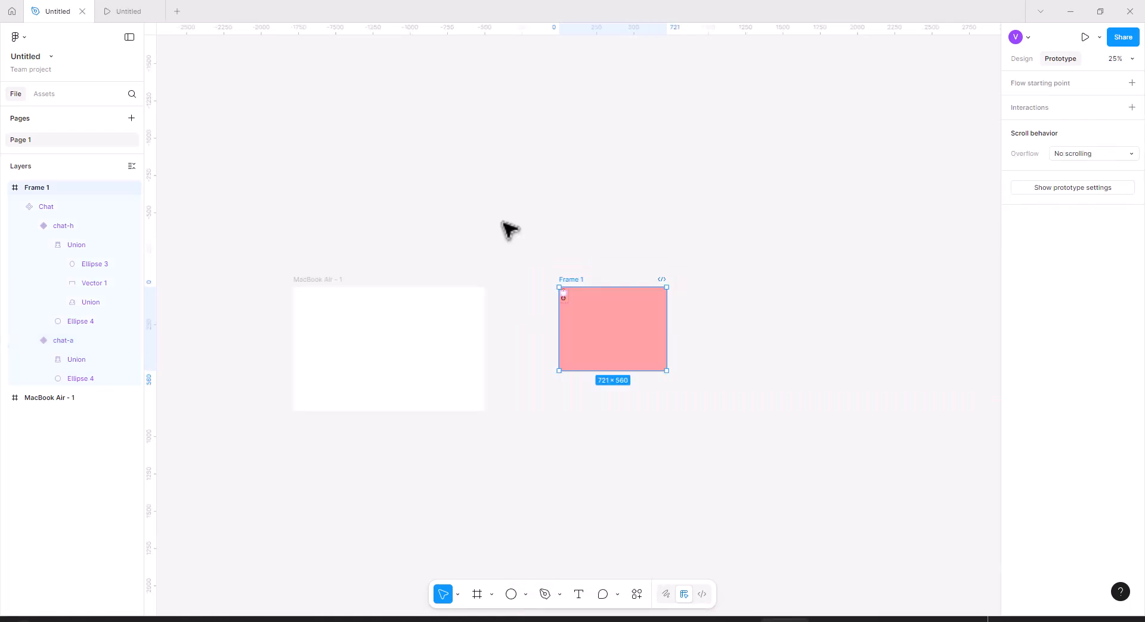
Place a Chat component instance near the top-right of the MacBook Air frame and preview the prototype.
left_click(44, 95)
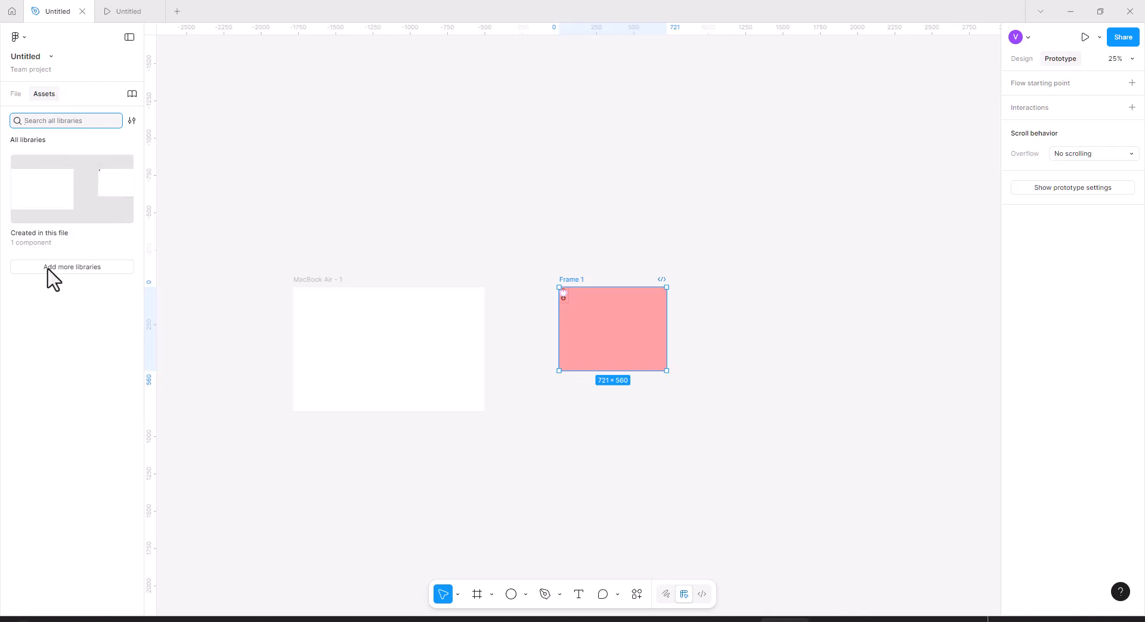
left_click(33, 237)
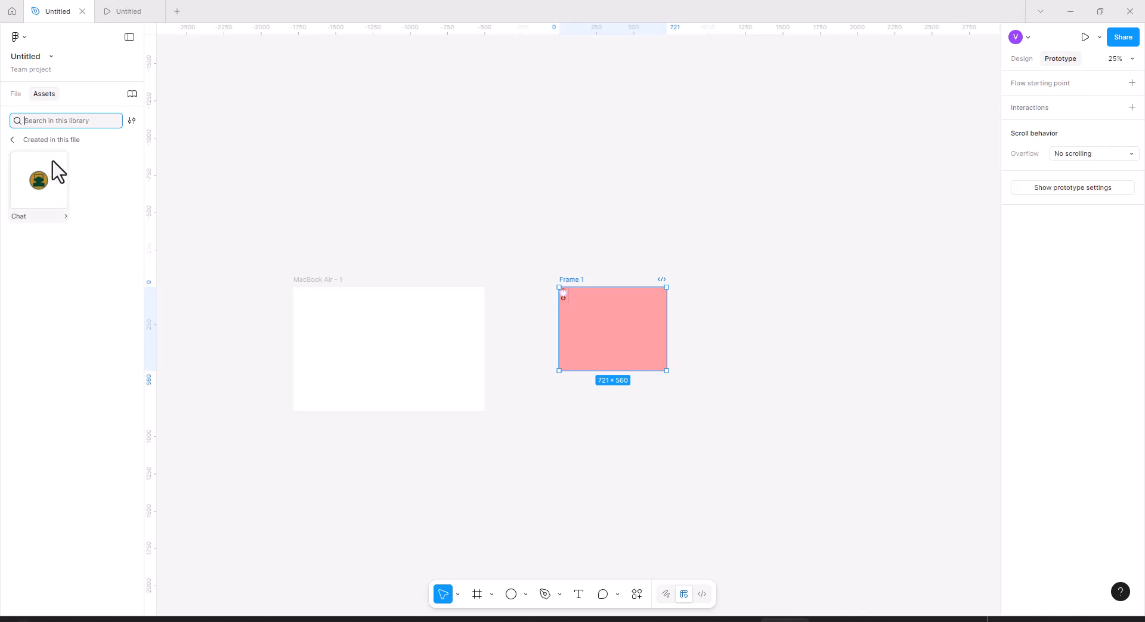
left_click(40, 190)
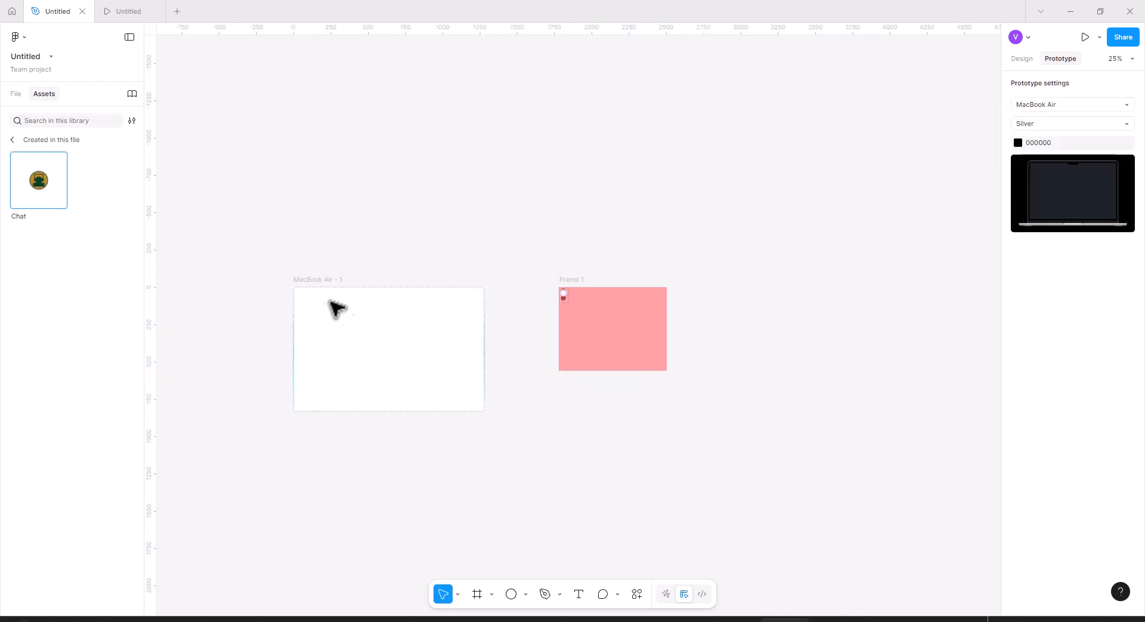
left_click(306, 294)
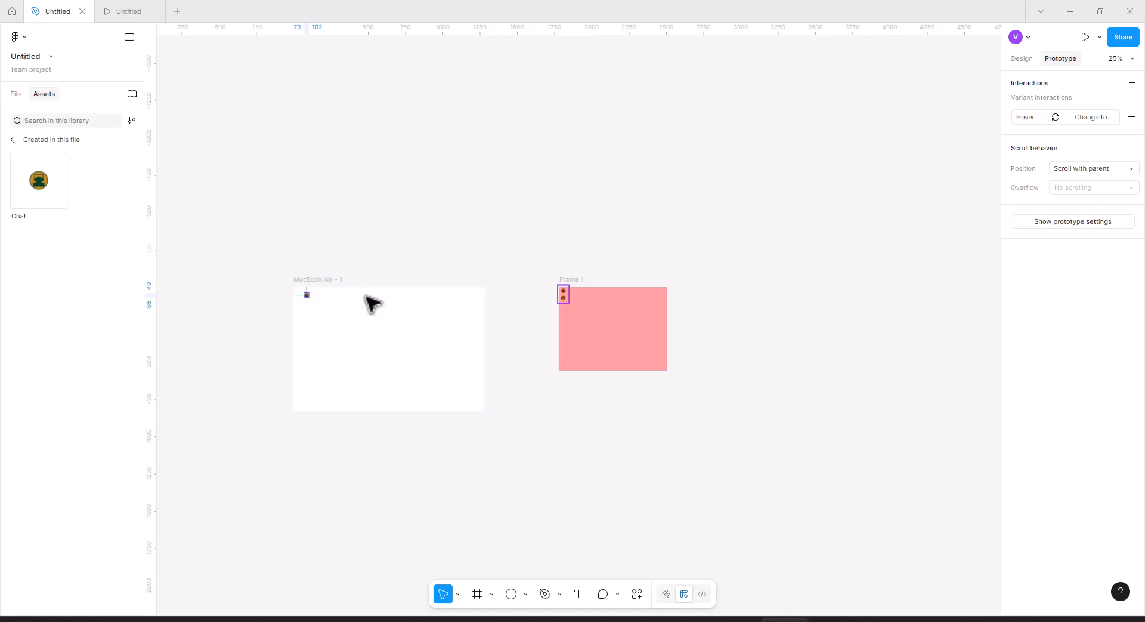
scroll(310, 302, "up", 5)
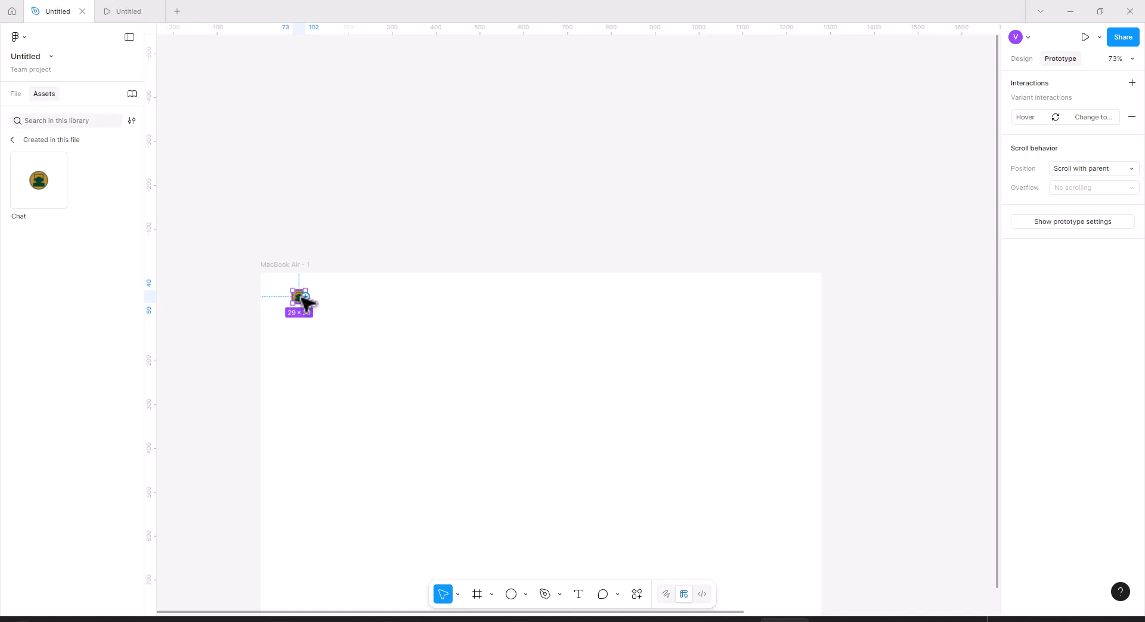
left_click_drag(305, 297, 358, 317)
left_click(1026, 59)
left_click_drag(306, 300, 690, 299)
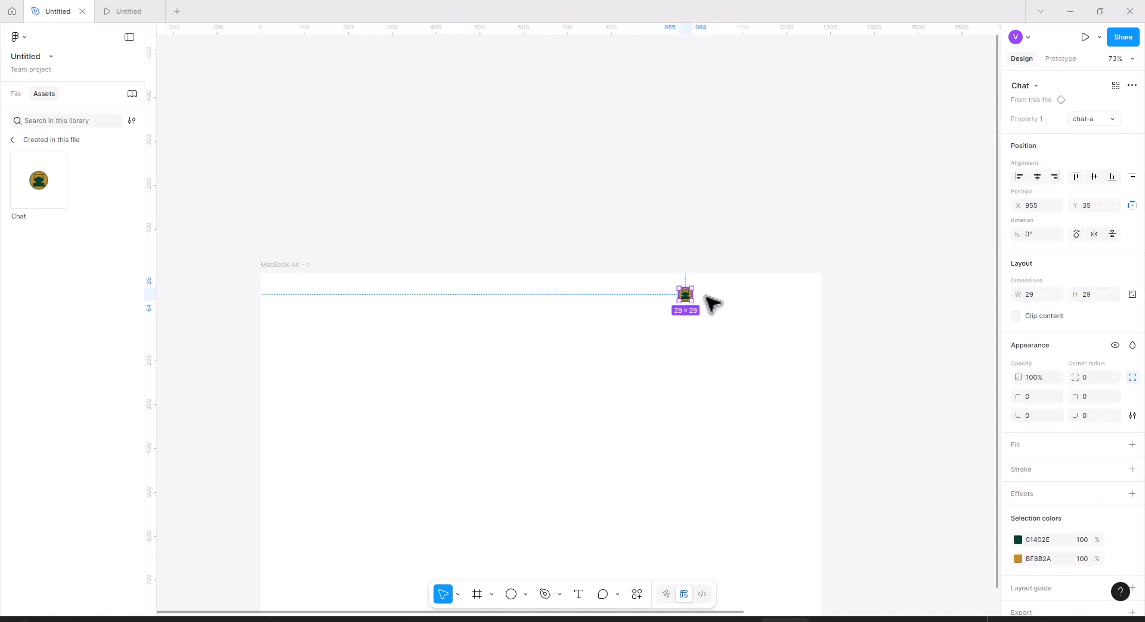
left_click(1085, 37)
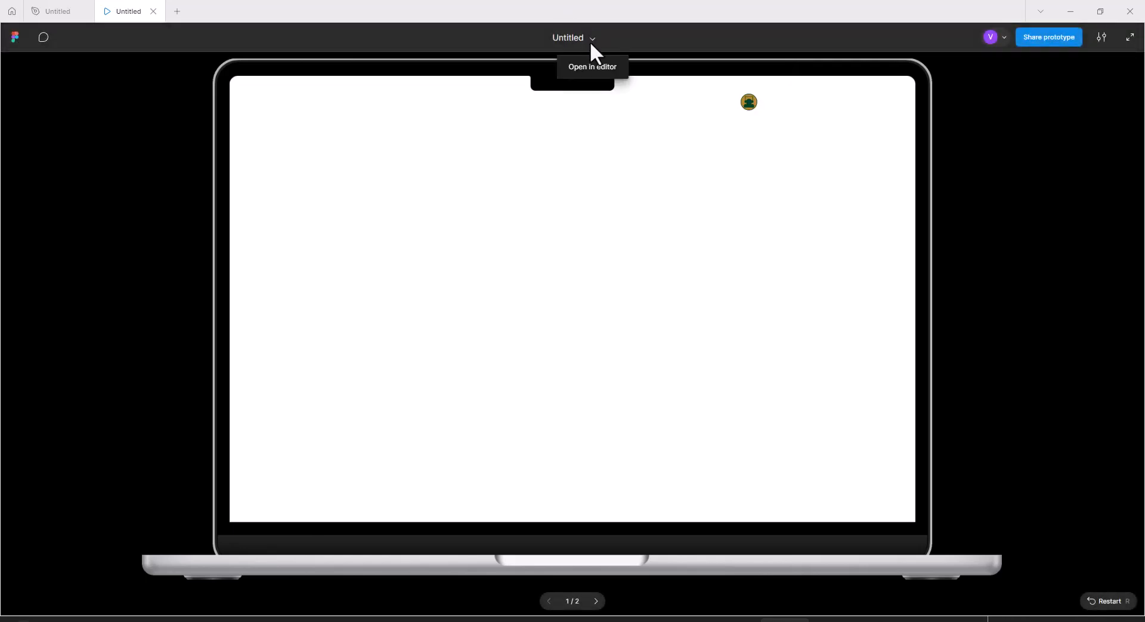
left_click(591, 66)
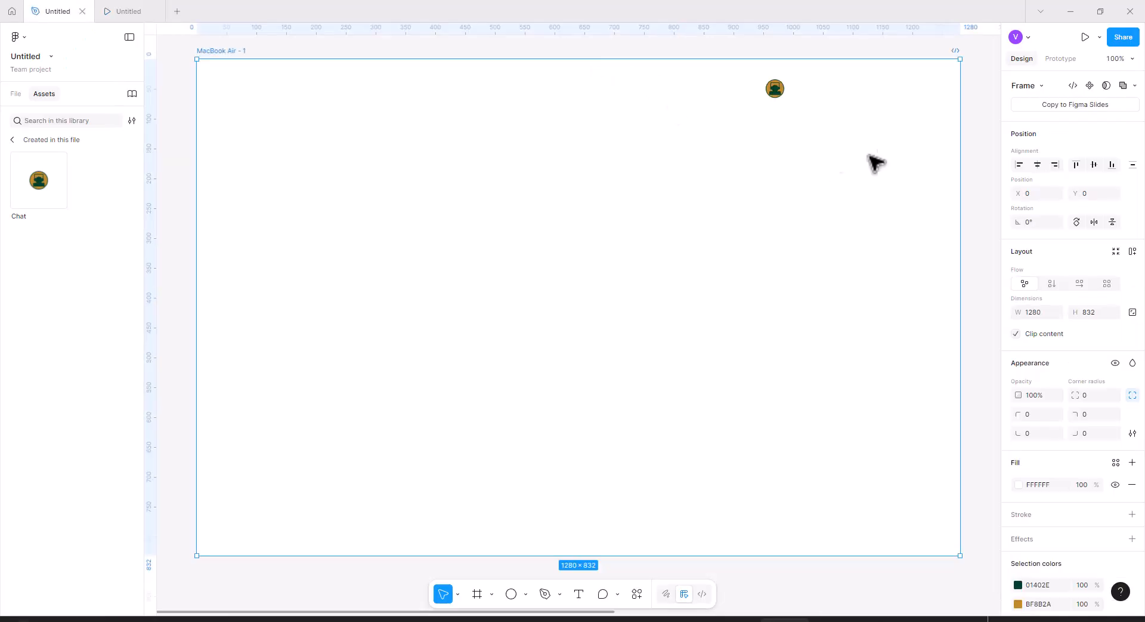
Move the Chat instance down to about X 1073, Y 118 in the MacBook Air frame.
left_click_drag(780, 84, 813, 160)
left_click(742, 136)
left_click(739, 111)
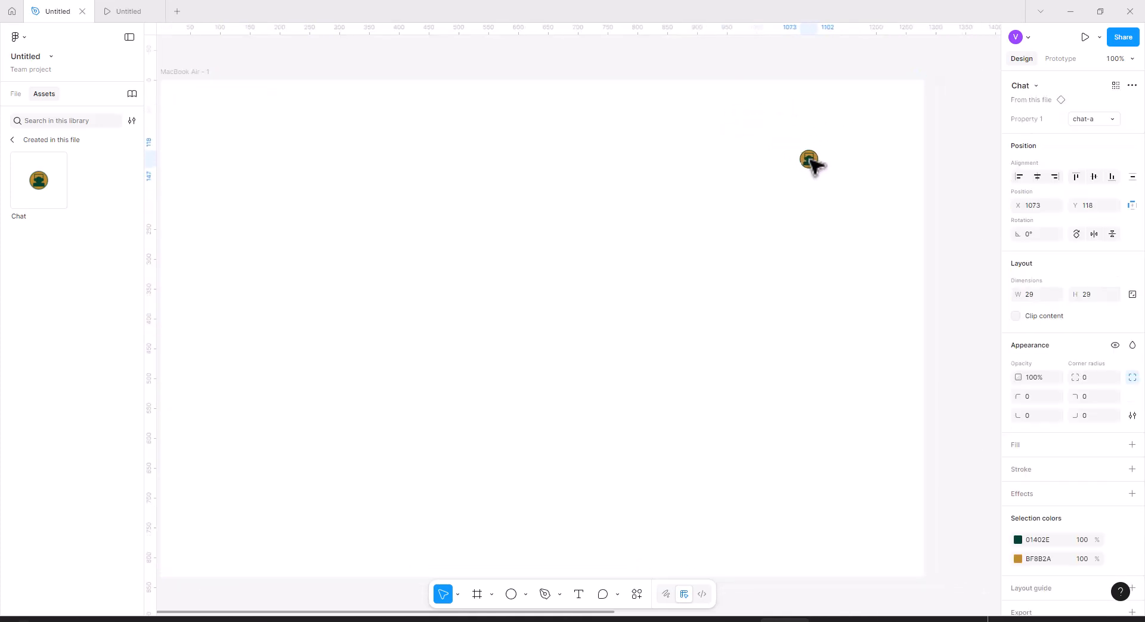
left_click(731, 181)
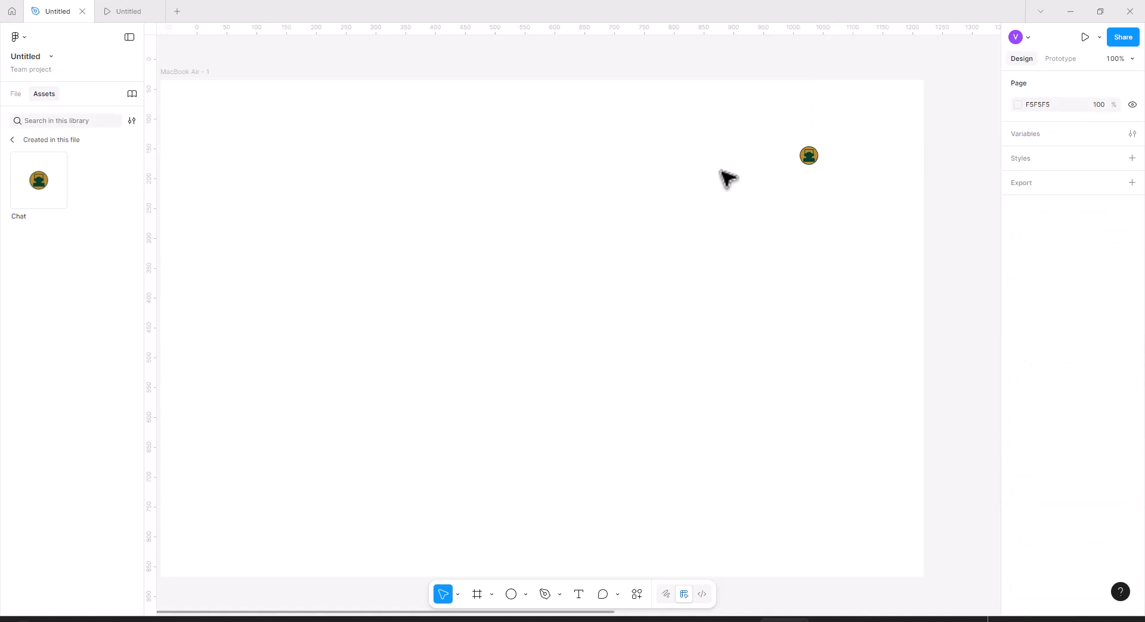
Draw a rectangle about 71 × 188 to the right of the Chat instance in the MacBook Air frame.
left_click(196, 72)
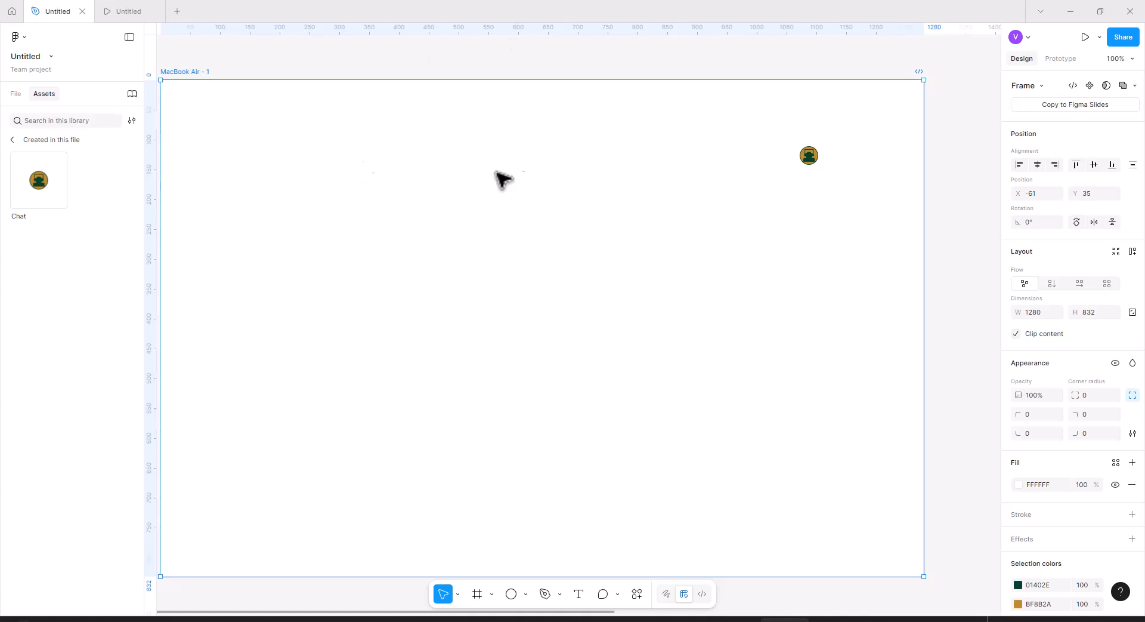
left_click(527, 593)
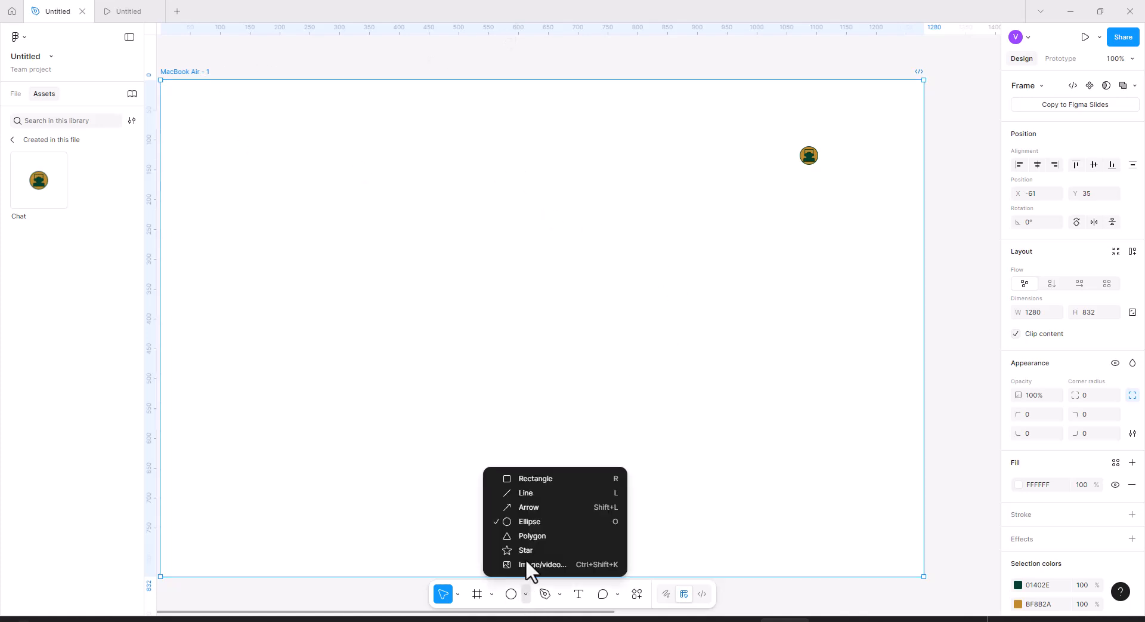
left_click(526, 477)
left_click_drag(851, 157, 894, 271)
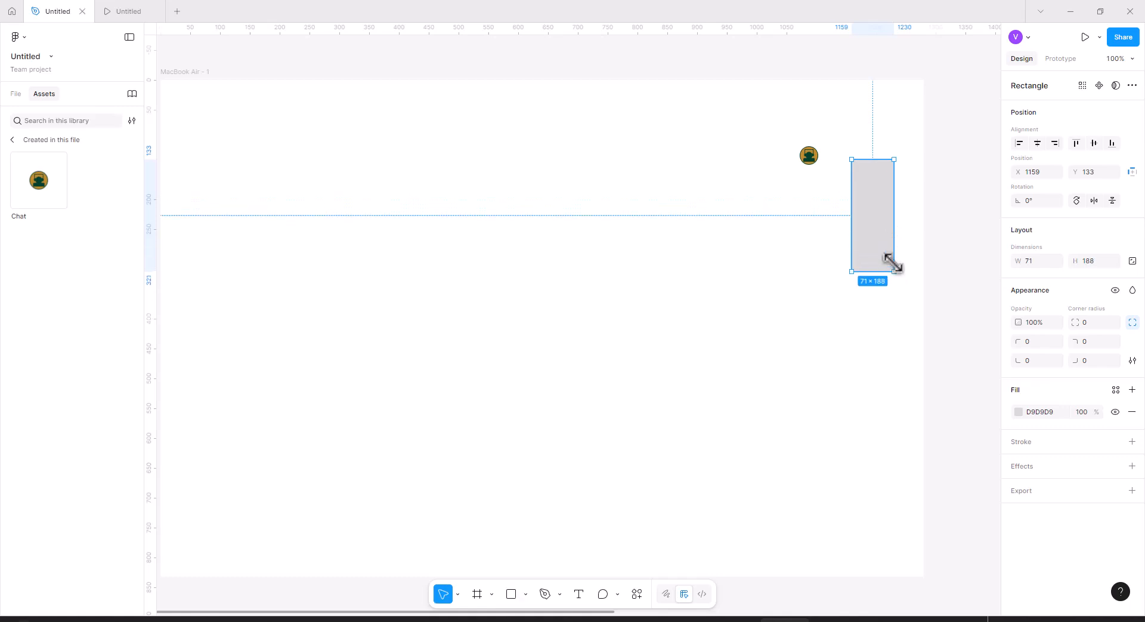
Set the rectangle's corner radius to 20.
left_click(14, 95)
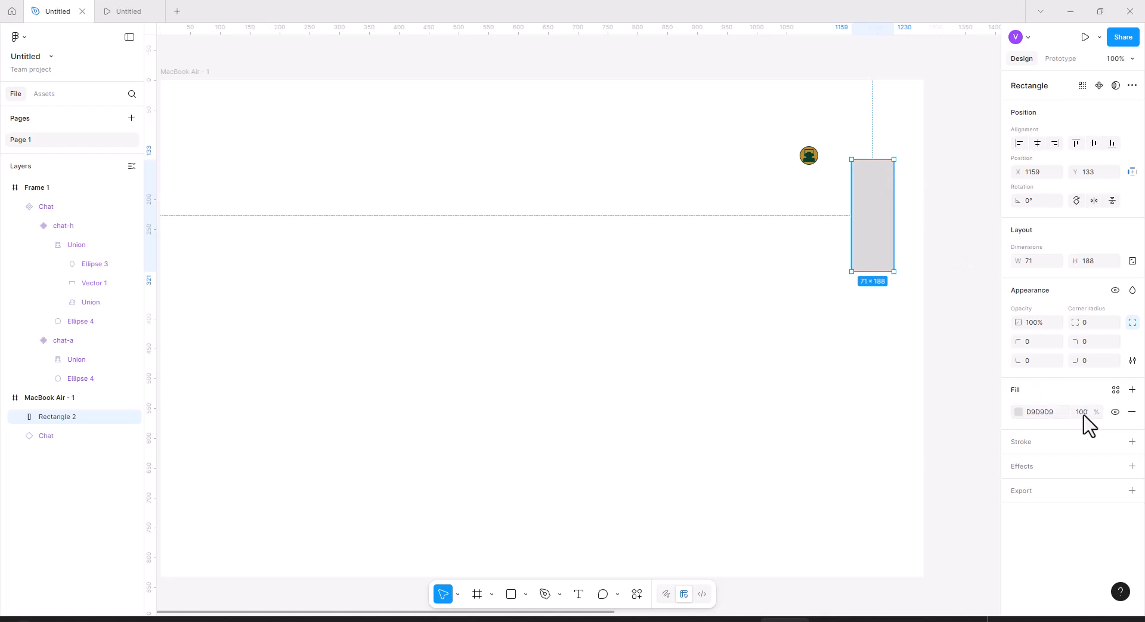
mouse_move(1077, 320)
left_mouse_down()
mouse_move(1108, 321)
mouse_move(1077, 320)
mouse_move(1094, 321)
left_mouse_up()
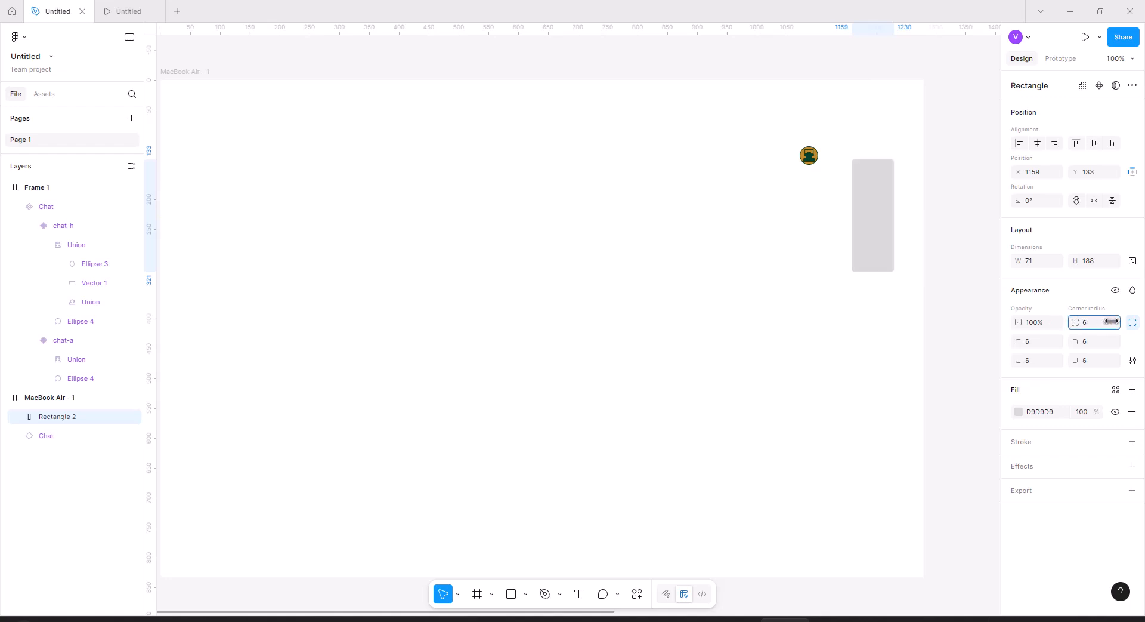
left_click_drag(102, 308, 136, 294)
Move the Chat instance onto the top of the rectangle and place its layer above the rectangle.
left_click(823, 146)
left_click_drag(807, 157, 874, 179)
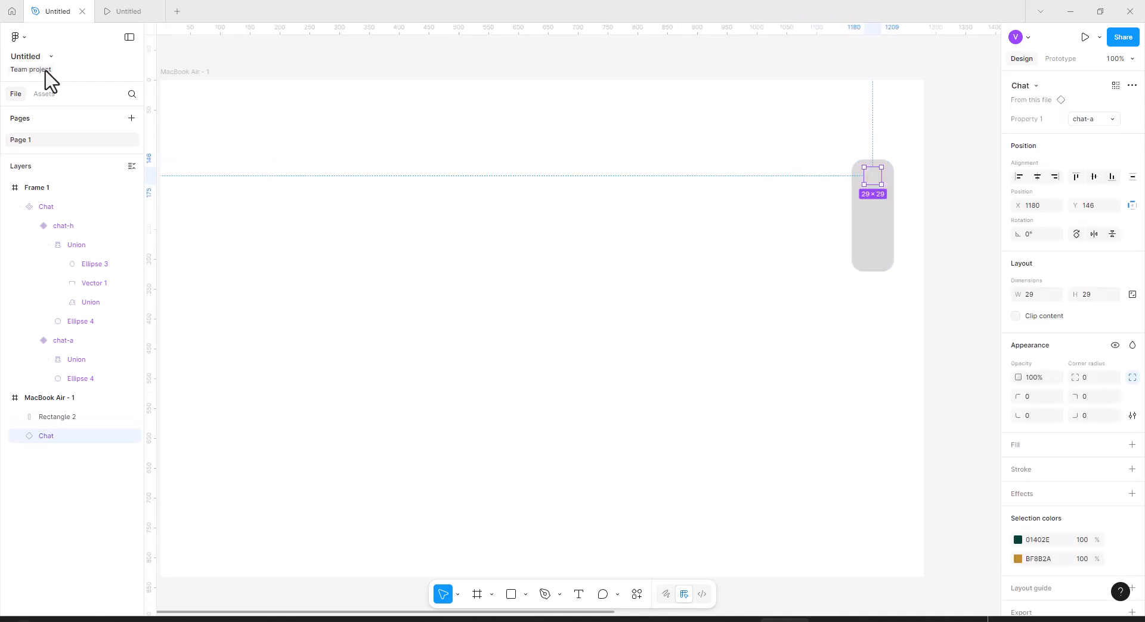
left_click_drag(60, 427, 51, 454)
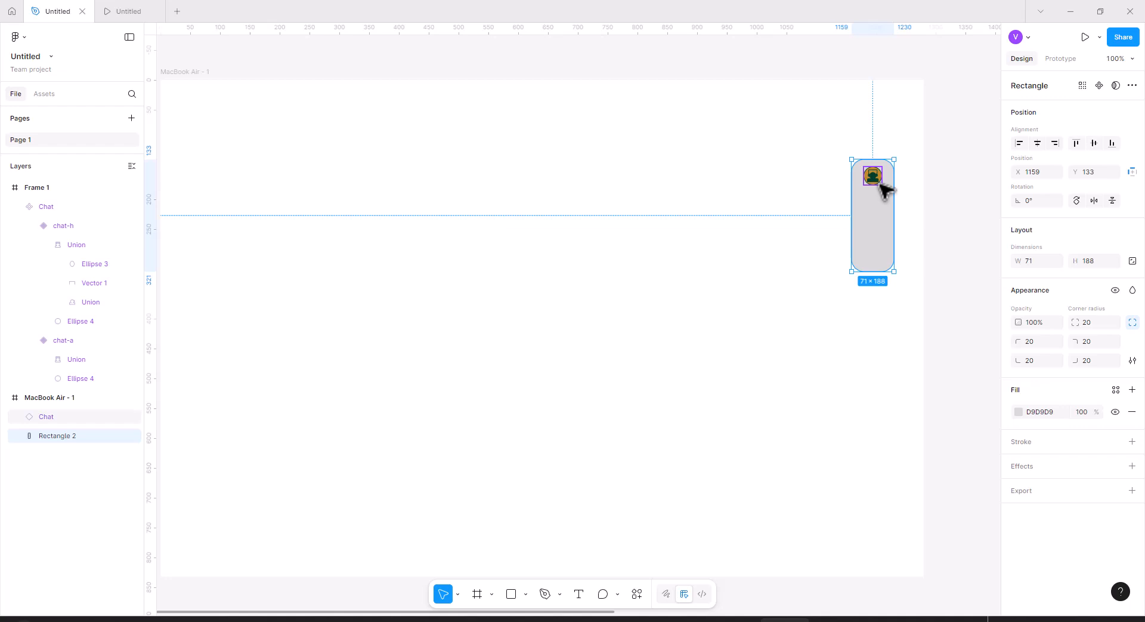
Wrap the rectangle and Chat instance in a frame about 113 × 231 and set its scroll position to Fixed.
left_click(481, 593)
left_click_drag(839, 150, 906, 287)
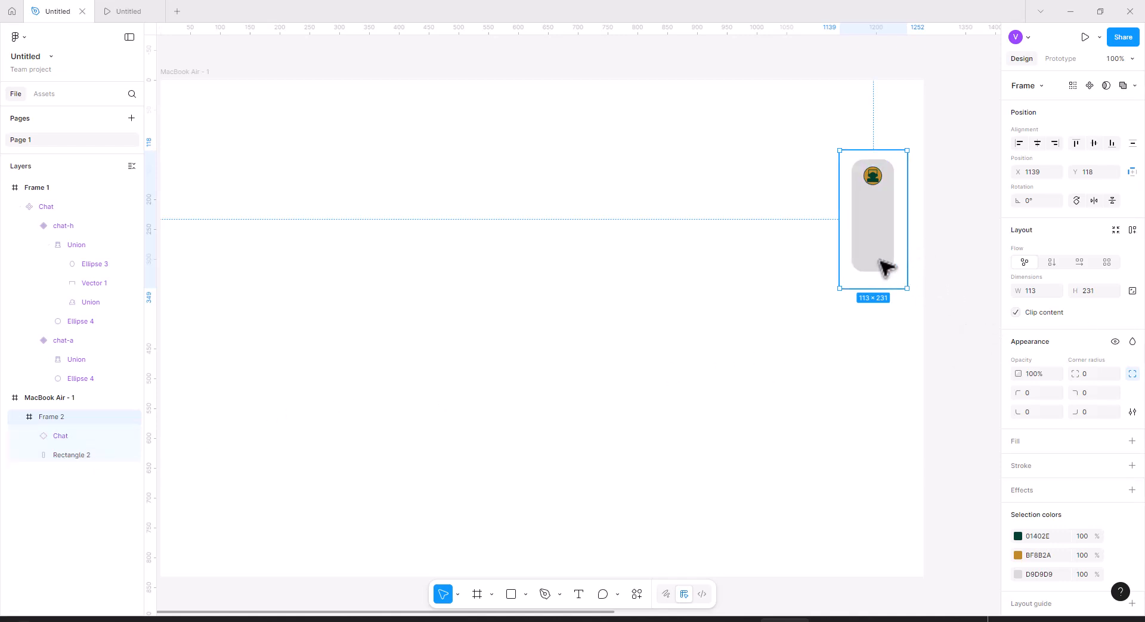
left_click(1060, 60)
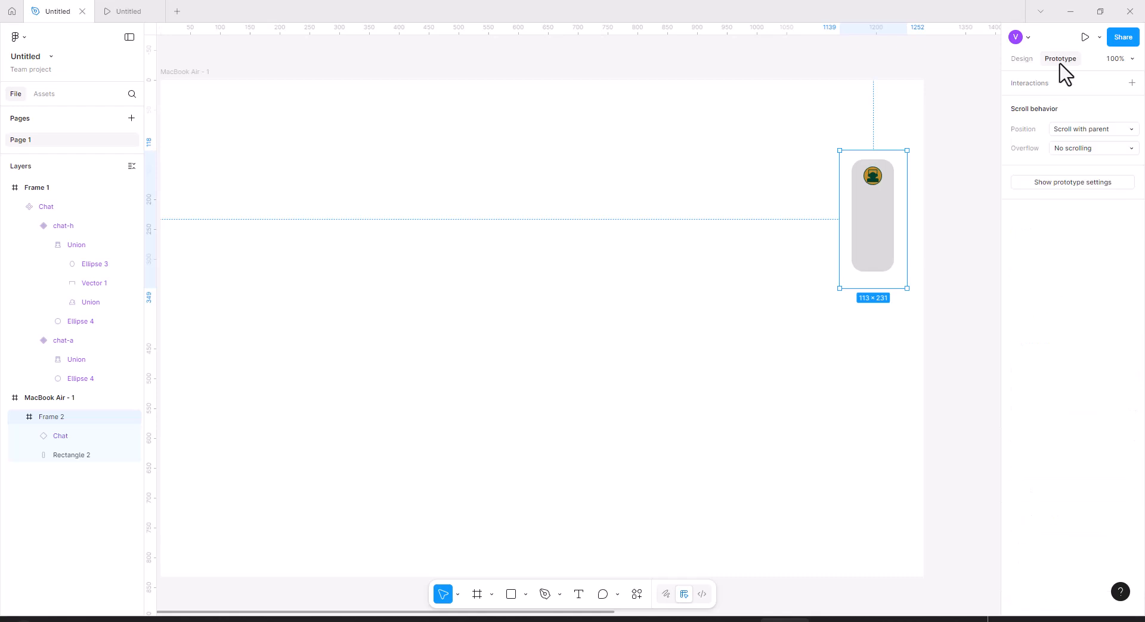
left_click(1099, 131)
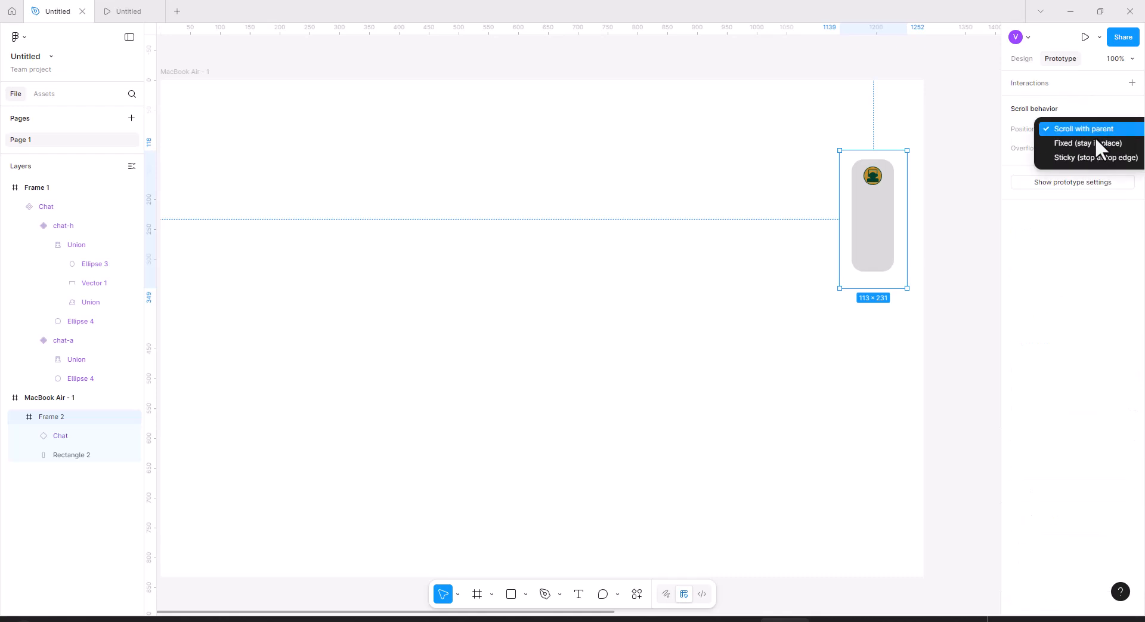
left_click(1095, 143)
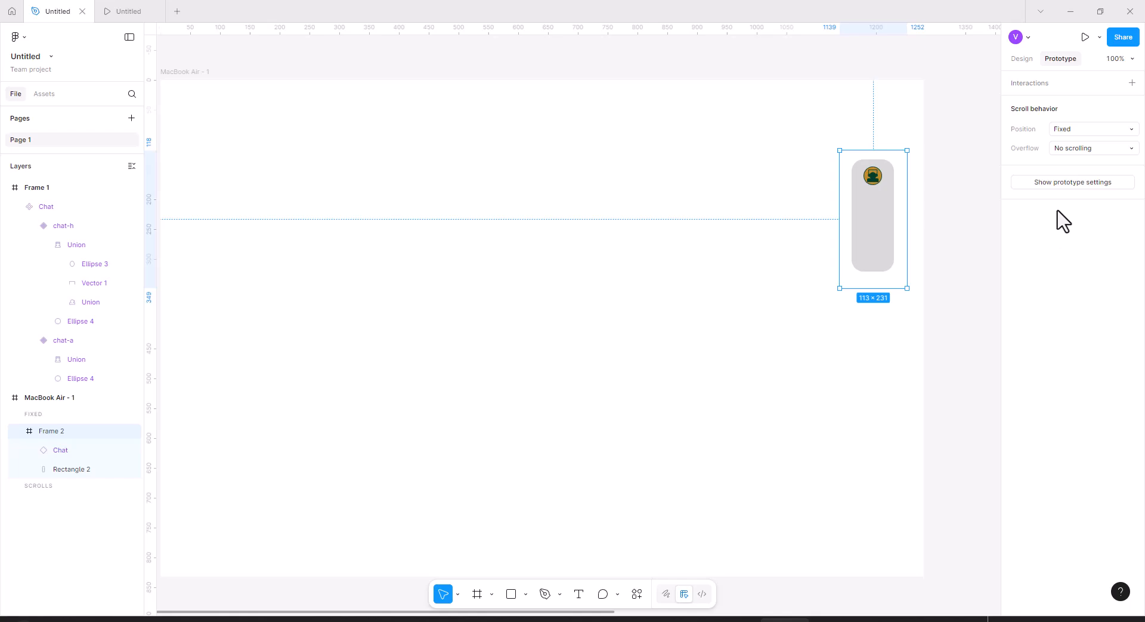
Preview the prototype and return to the editor.
key("ctrl+alt+Return")
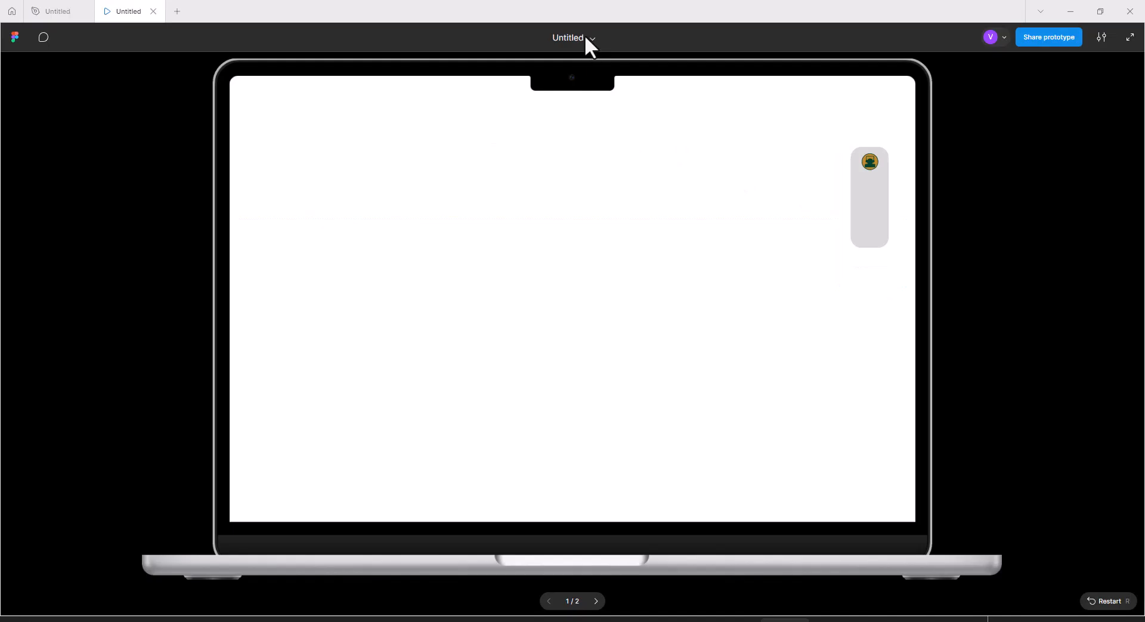
left_click(594, 63)
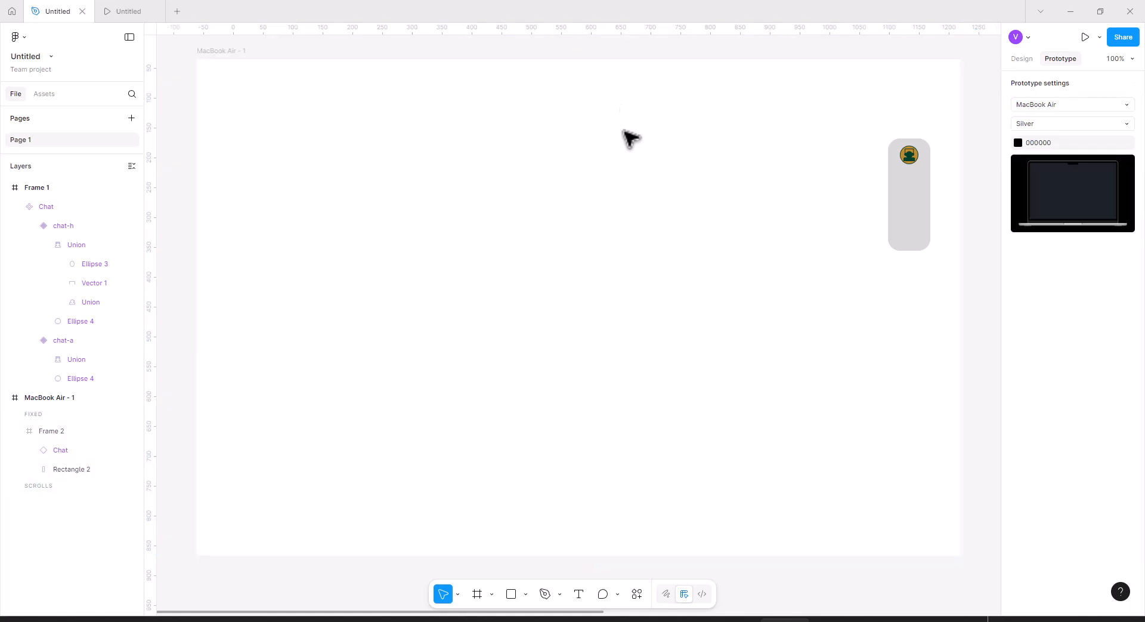
left_click(55, 399)
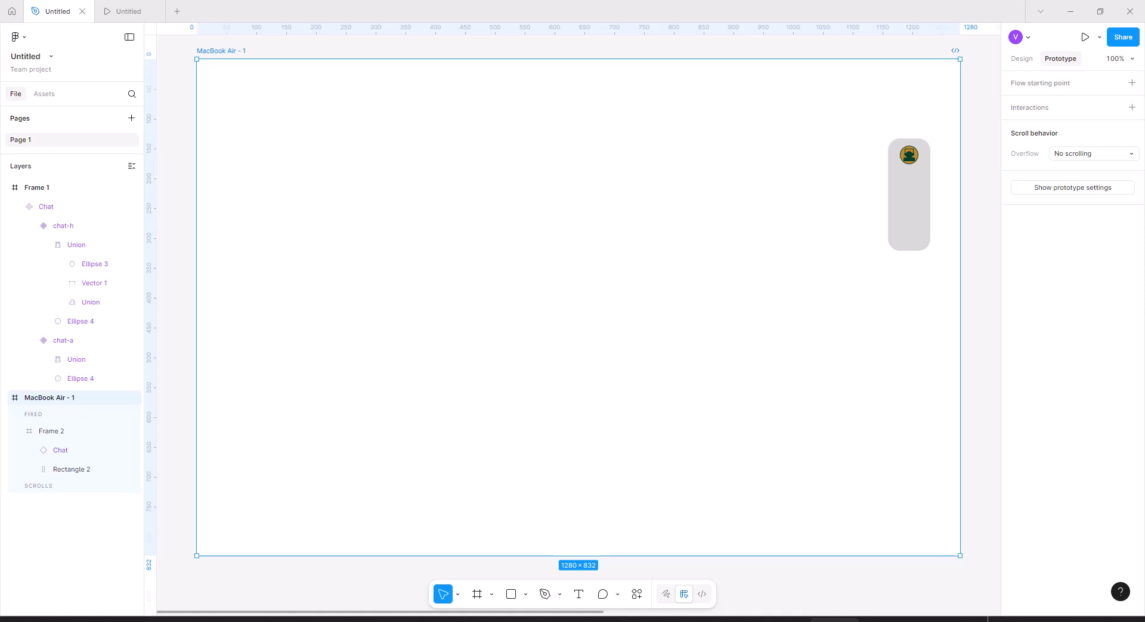
left_click(624, 304)
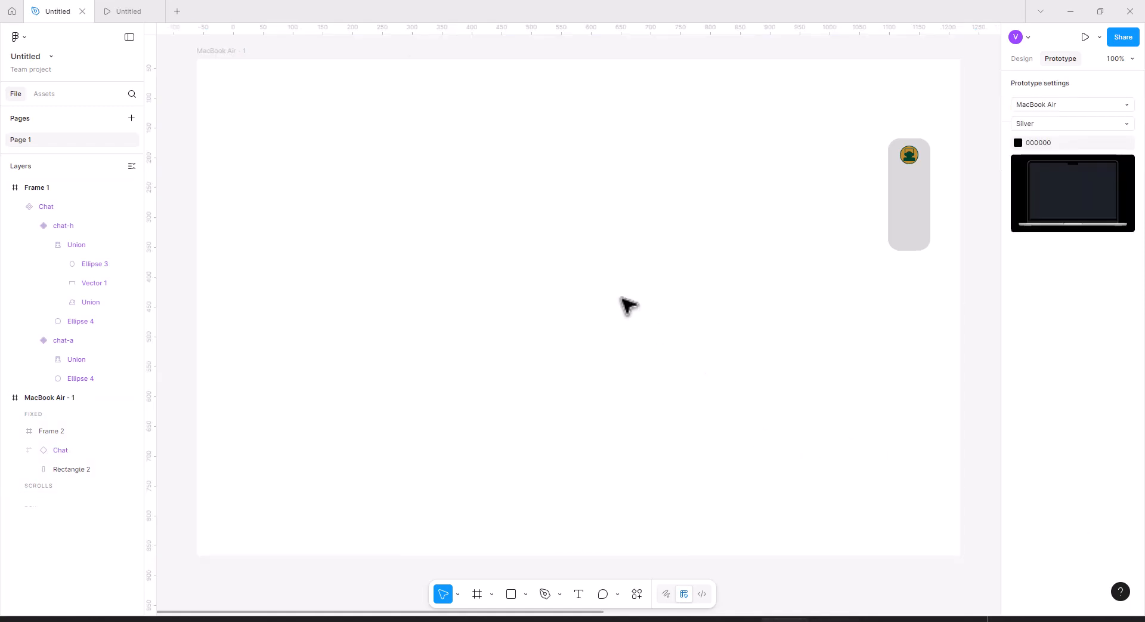
Paste the website screenshot into the MacBook Air - 1 frame, then scale and align it to the frame's top.
key("ctrl+v")
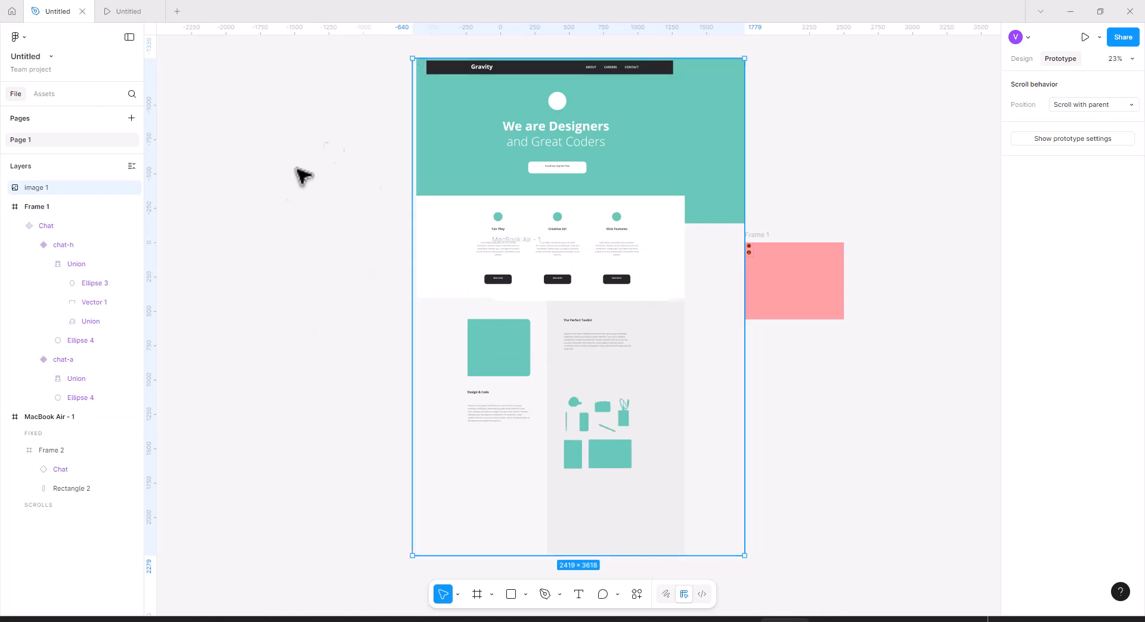
left_click_drag(59, 189, 56, 504)
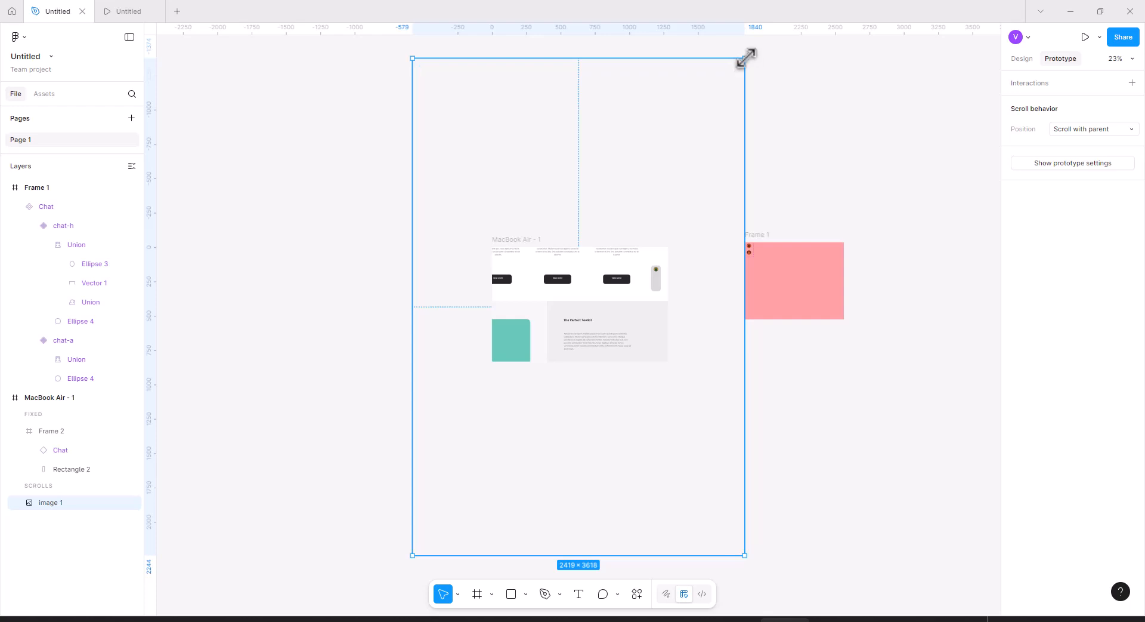
left_click_drag(742, 60, 647, 203)
left_click_drag(580, 283, 636, 320)
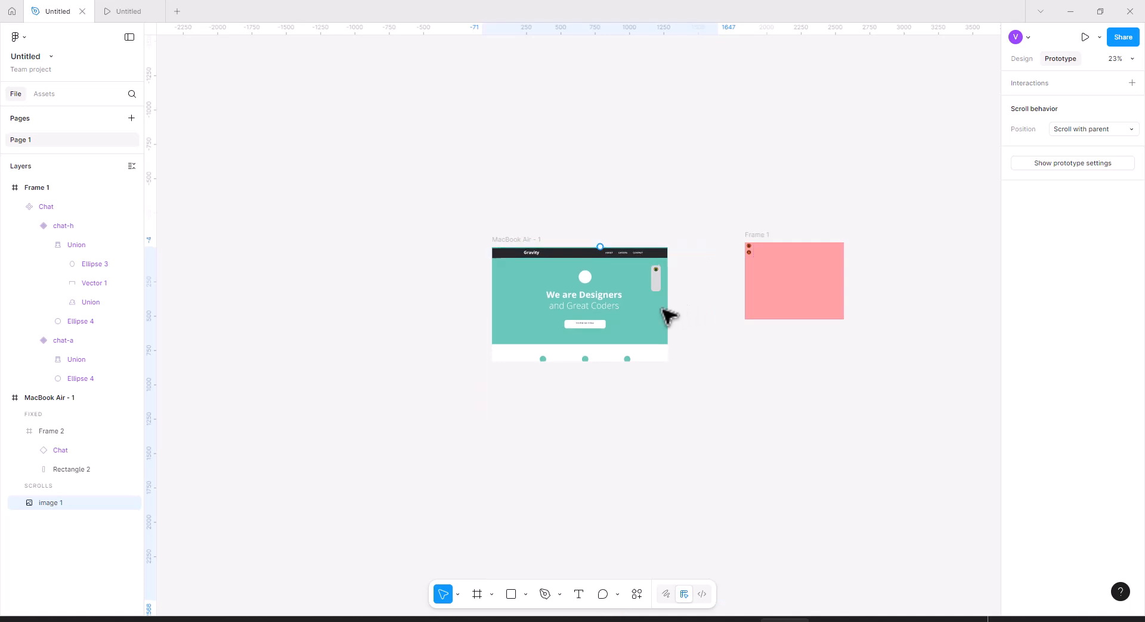
key("Up")
key("Up")
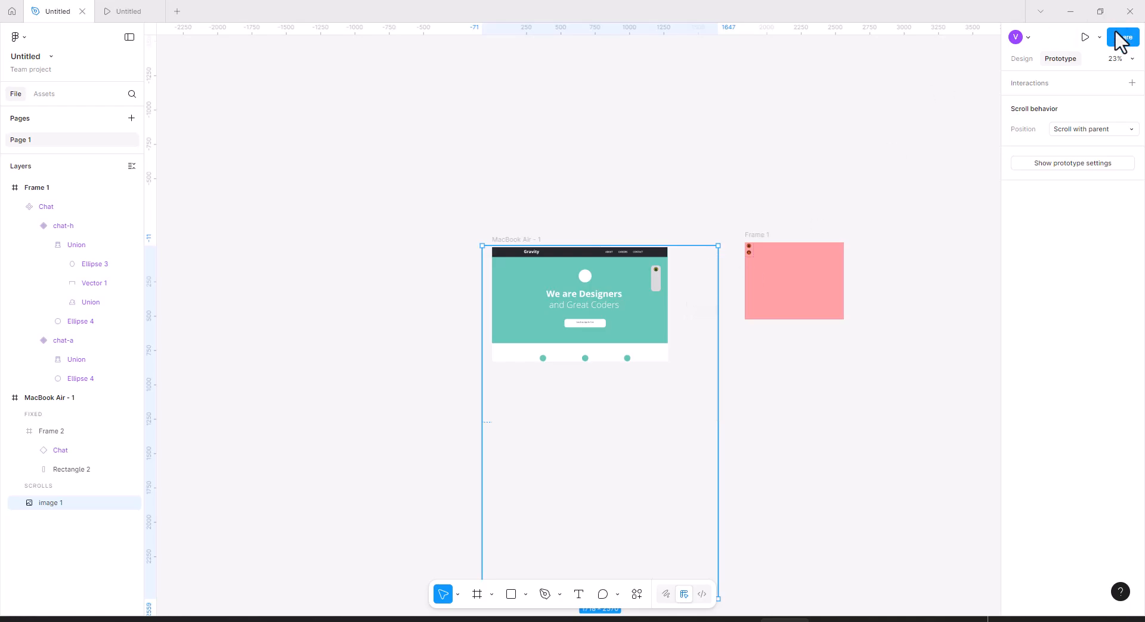
Preview the prototype with the website screenshot and return to the editor.
left_click(1085, 37)
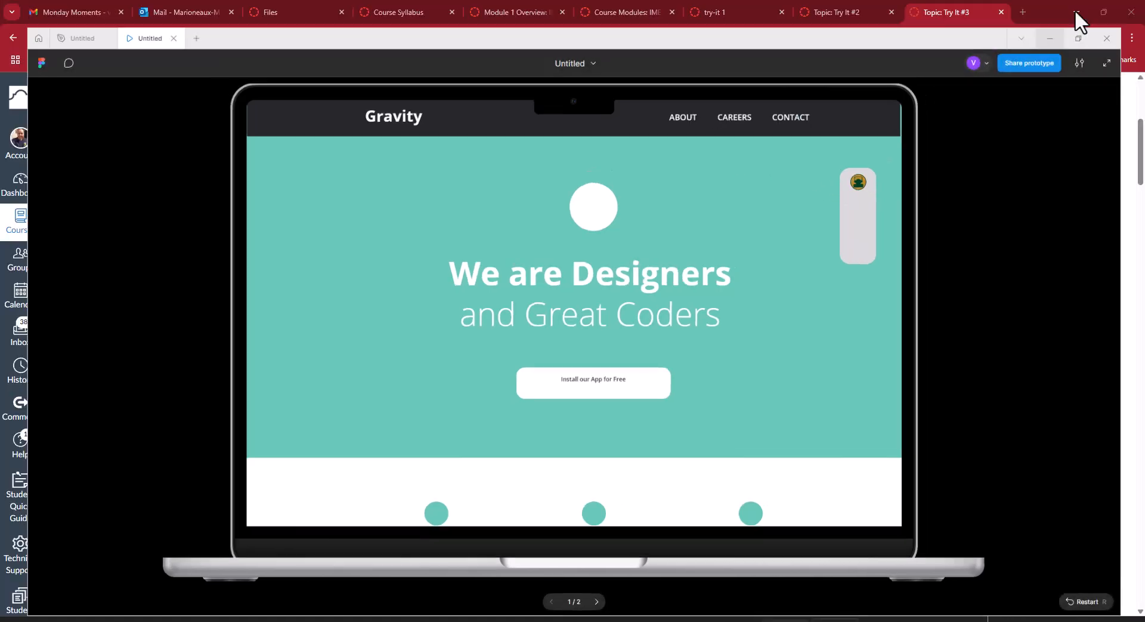
left_click(1075, 10)
left_click(786, 620)
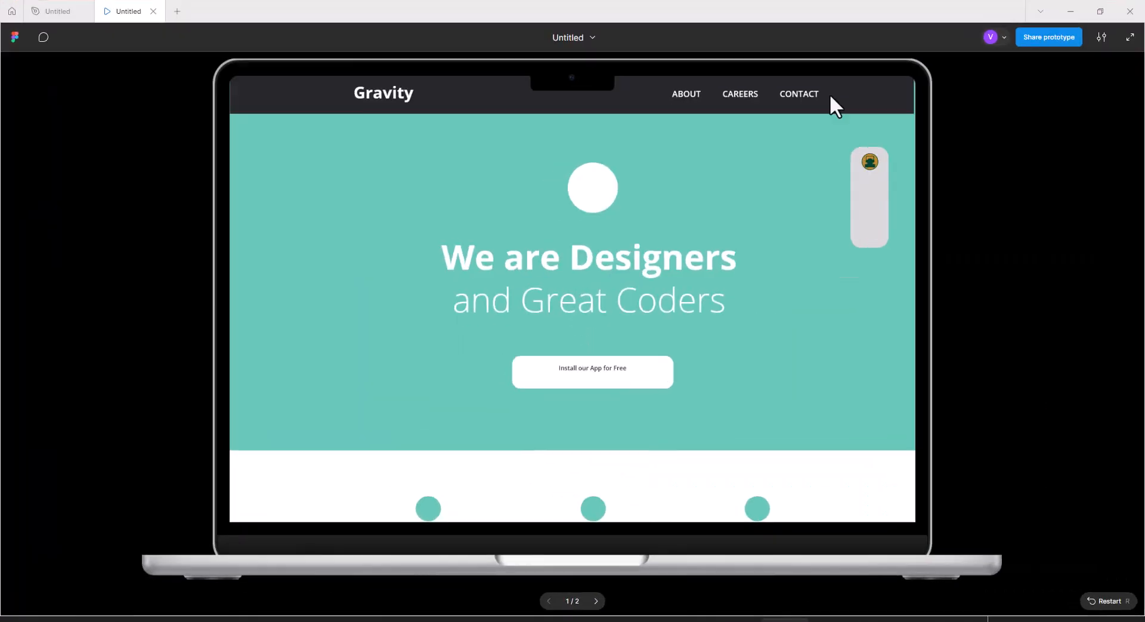
left_click(590, 33)
left_click(591, 66)
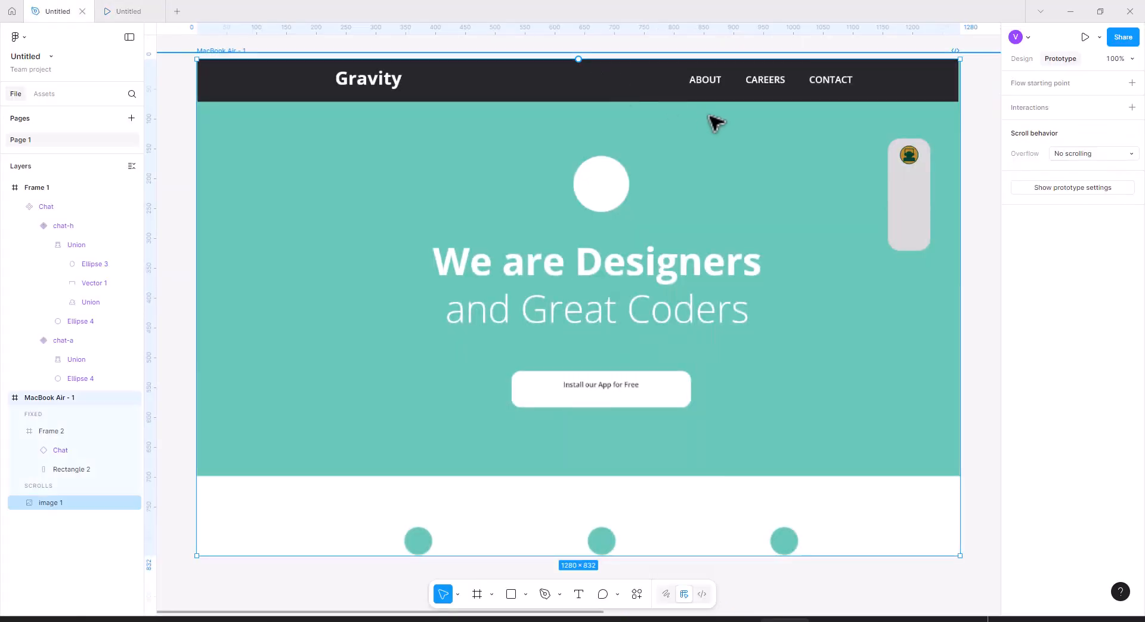
Close the floatingTabs reference file and reopen the Untitled file from the team project.
left_click(912, 210)
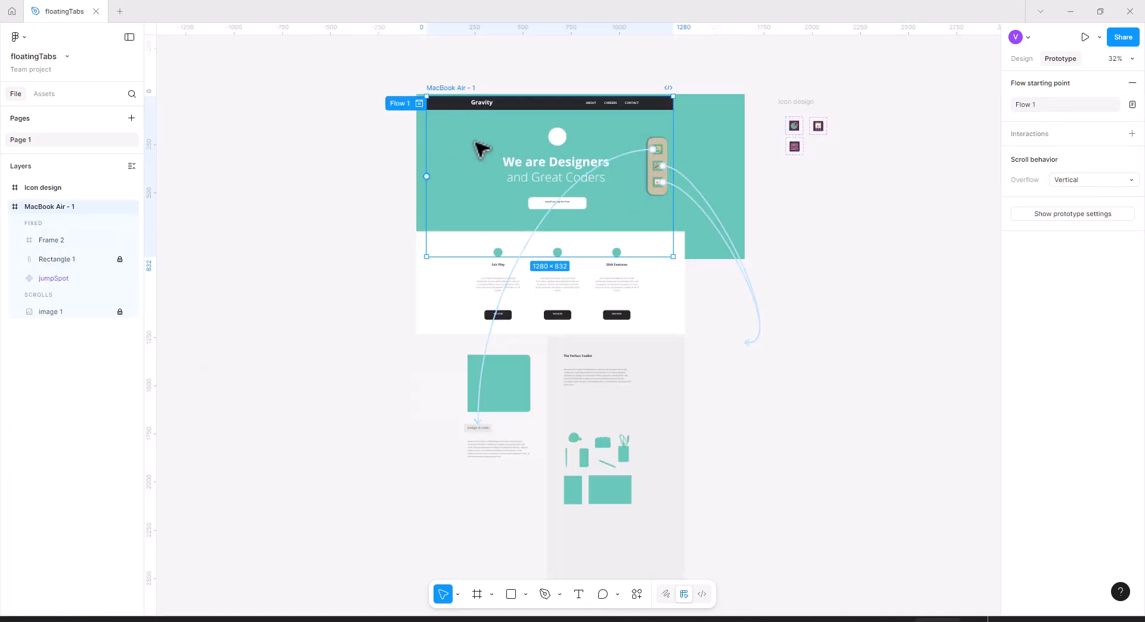
left_click(96, 12)
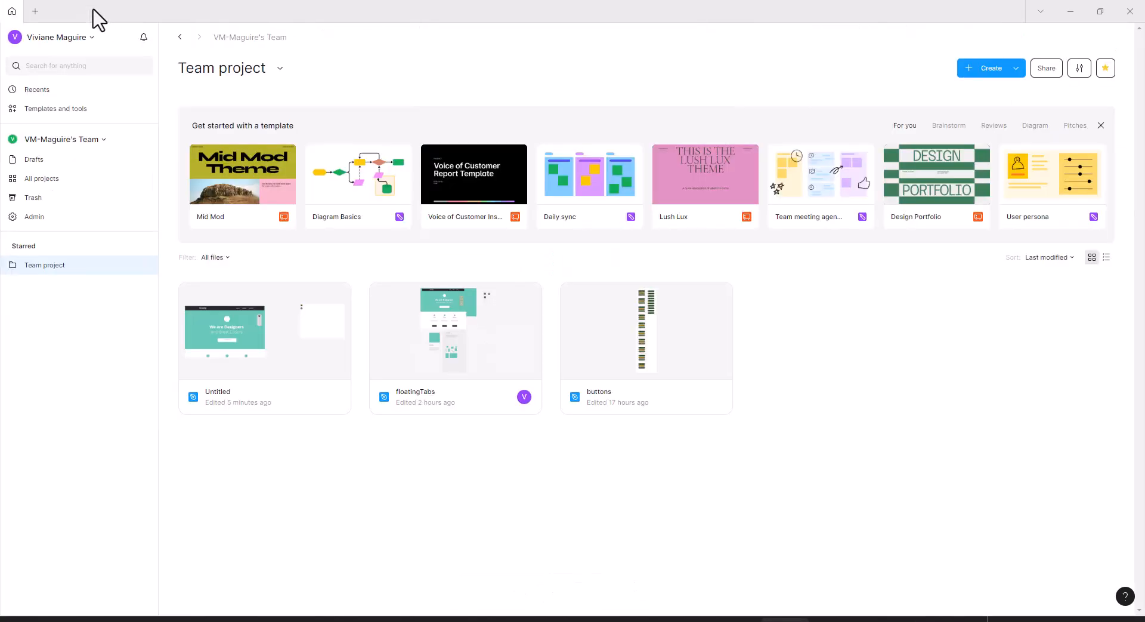
left_click(217, 361)
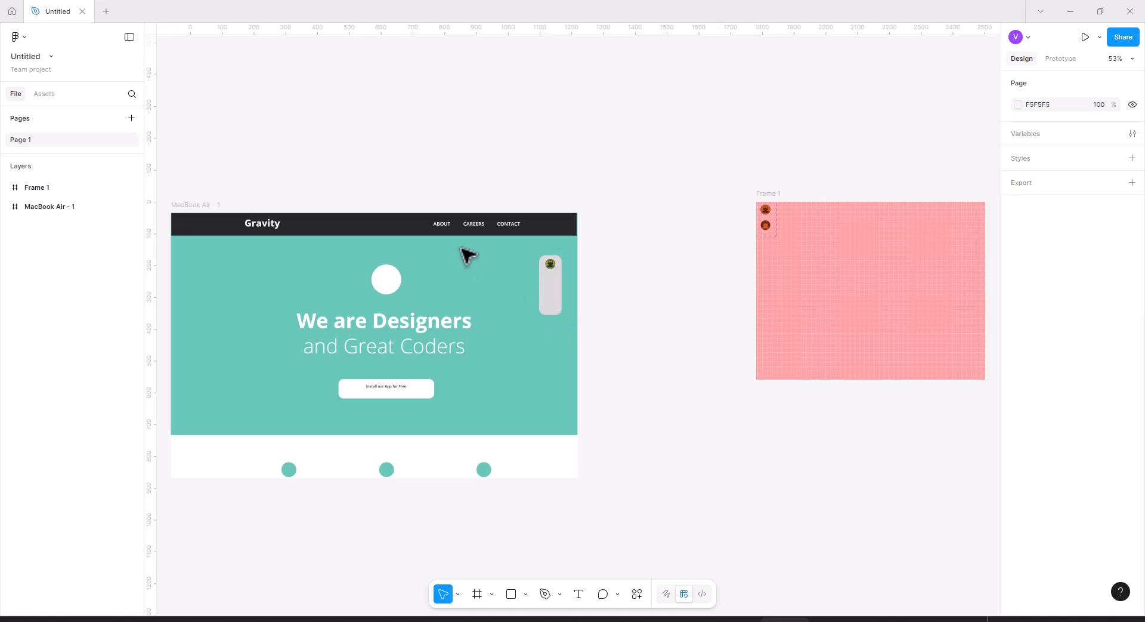
Inspect the scroll behavior settings of the screenshot image and the fixed sidebar frame.
left_click(197, 205)
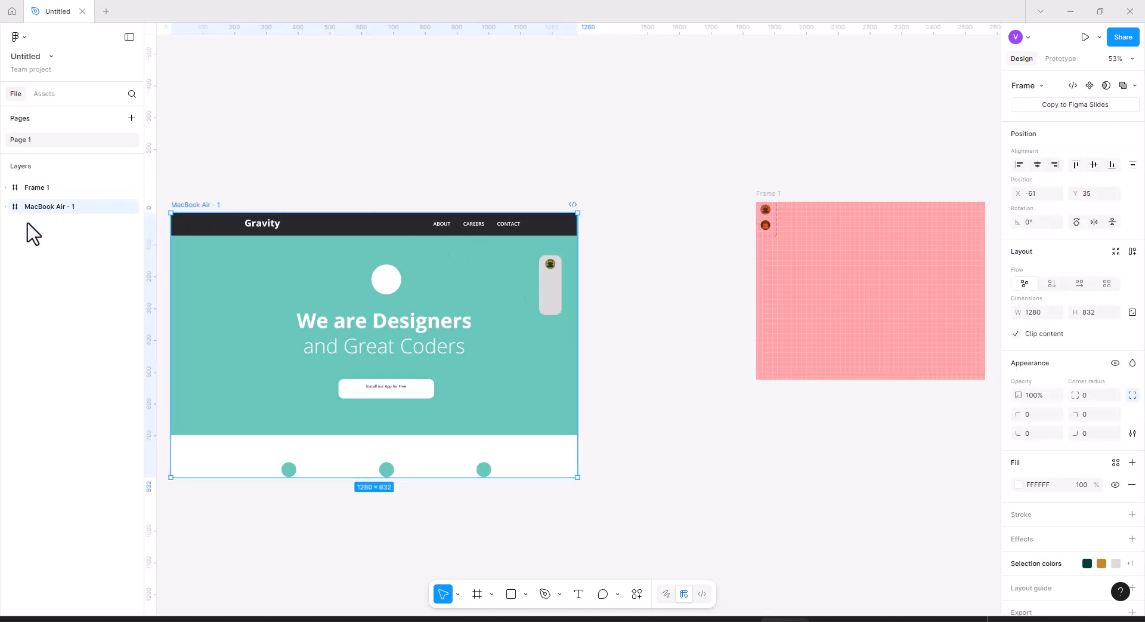
left_click(6, 207)
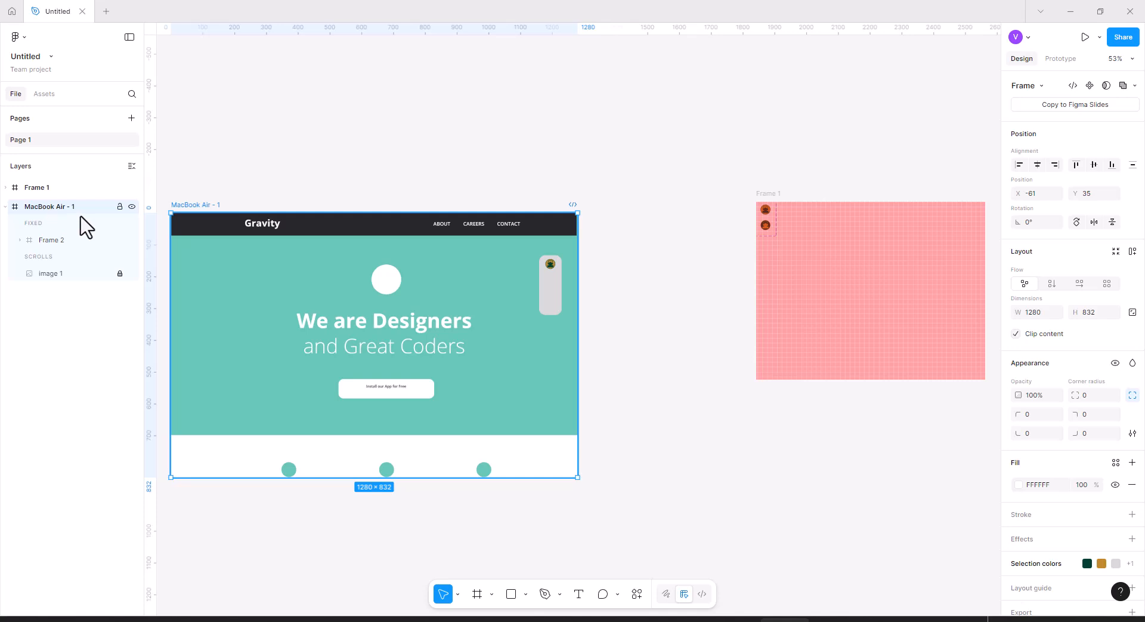
left_click(60, 276)
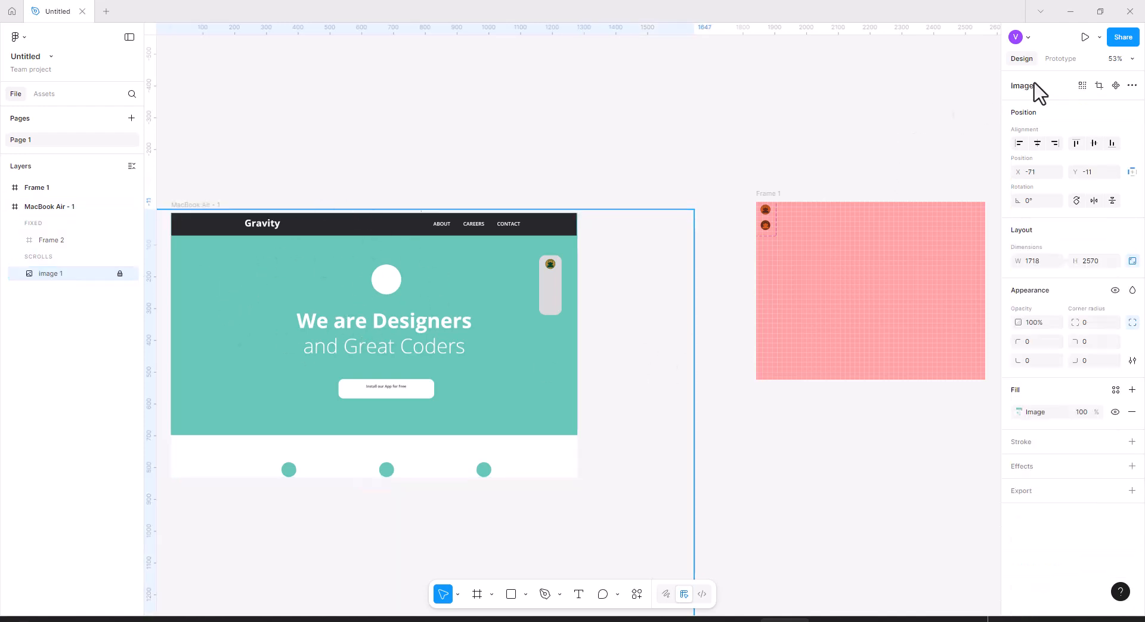
left_click(1065, 60)
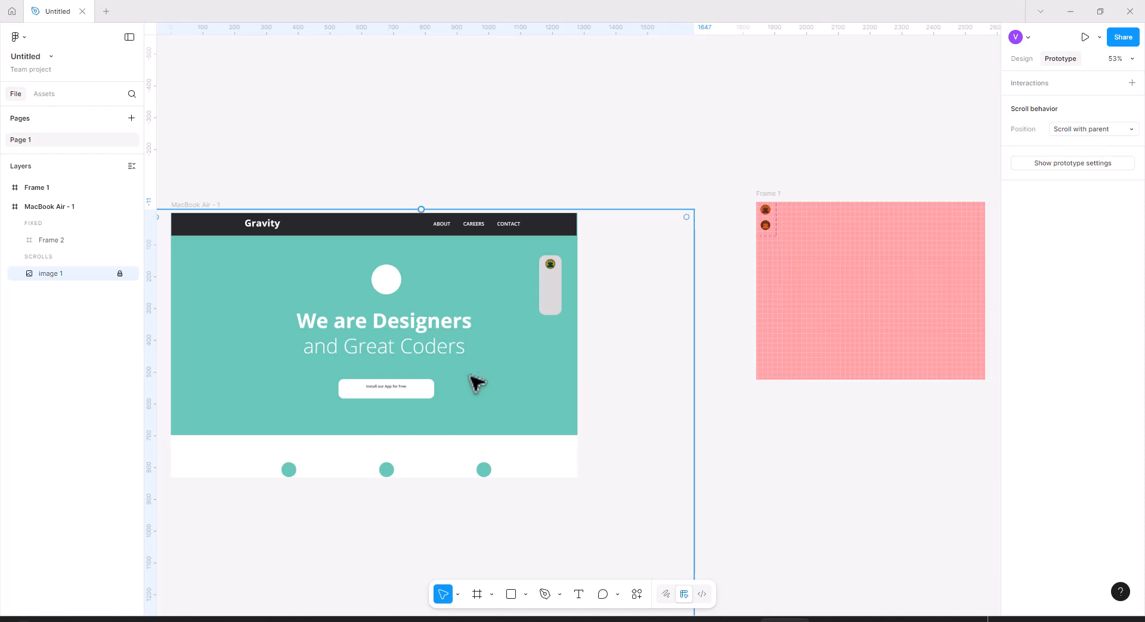
left_click(558, 311)
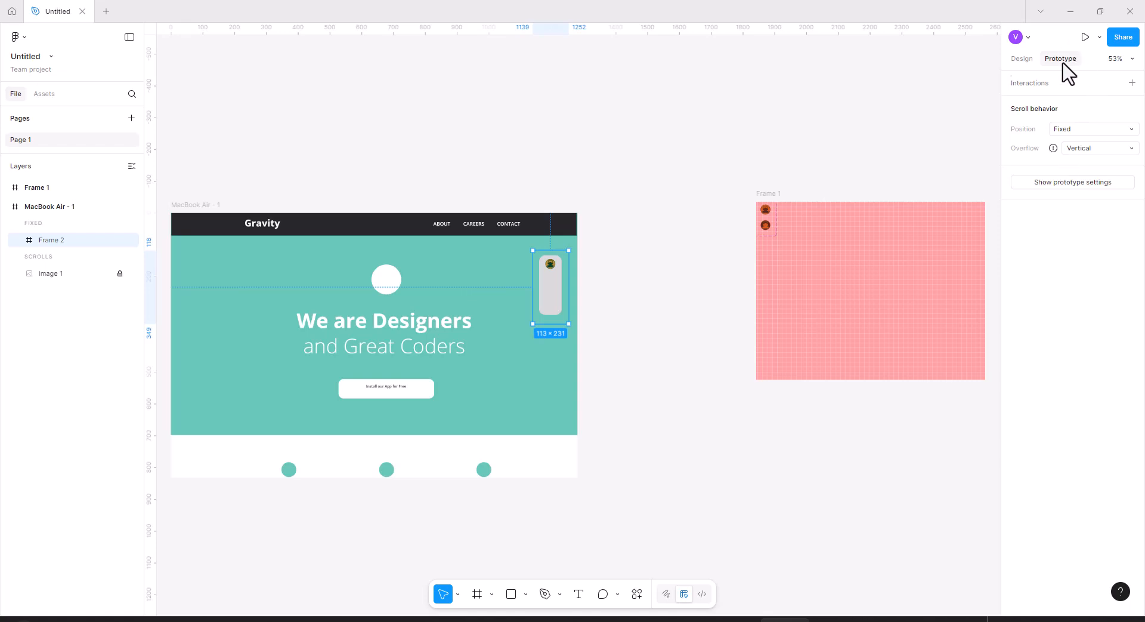
Preview the prototype, scrolling the page down and up, and return to the editor.
left_click(1086, 37)
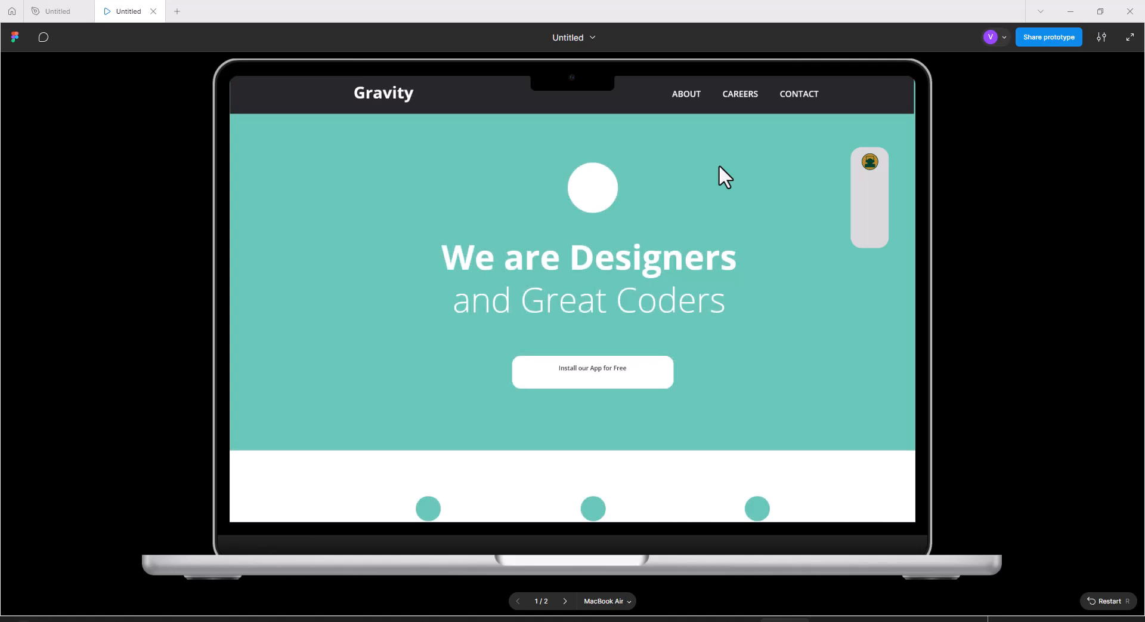
scroll(719, 167, "down", 10)
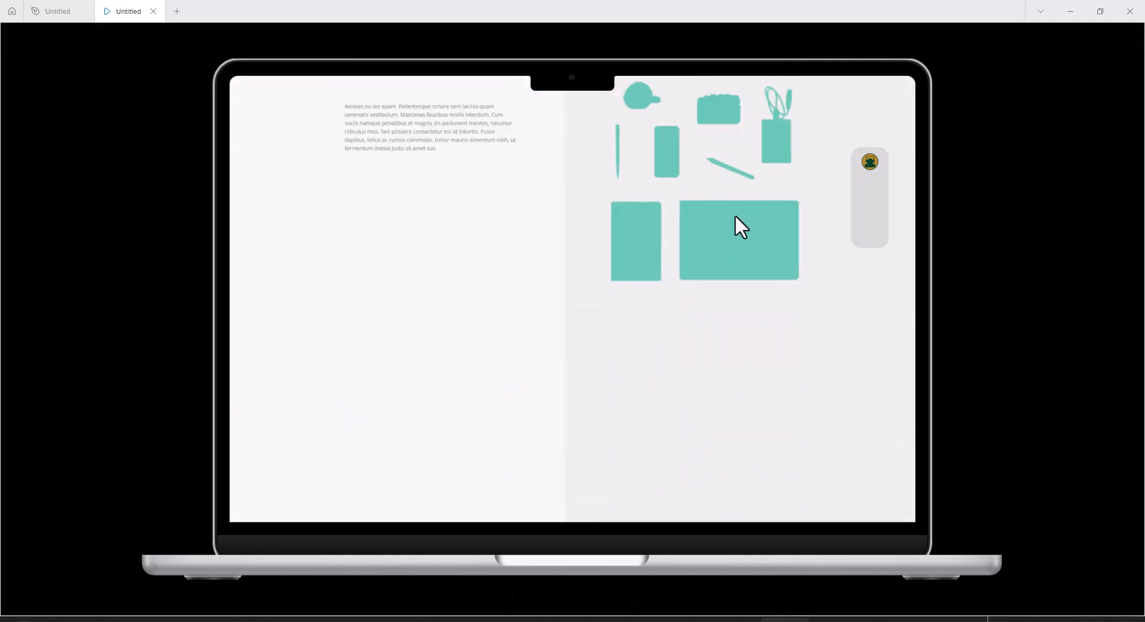
scroll(765, 249, "up", 15)
scroll(775, 247, "down", 14)
scroll(799, 245, "up", 15)
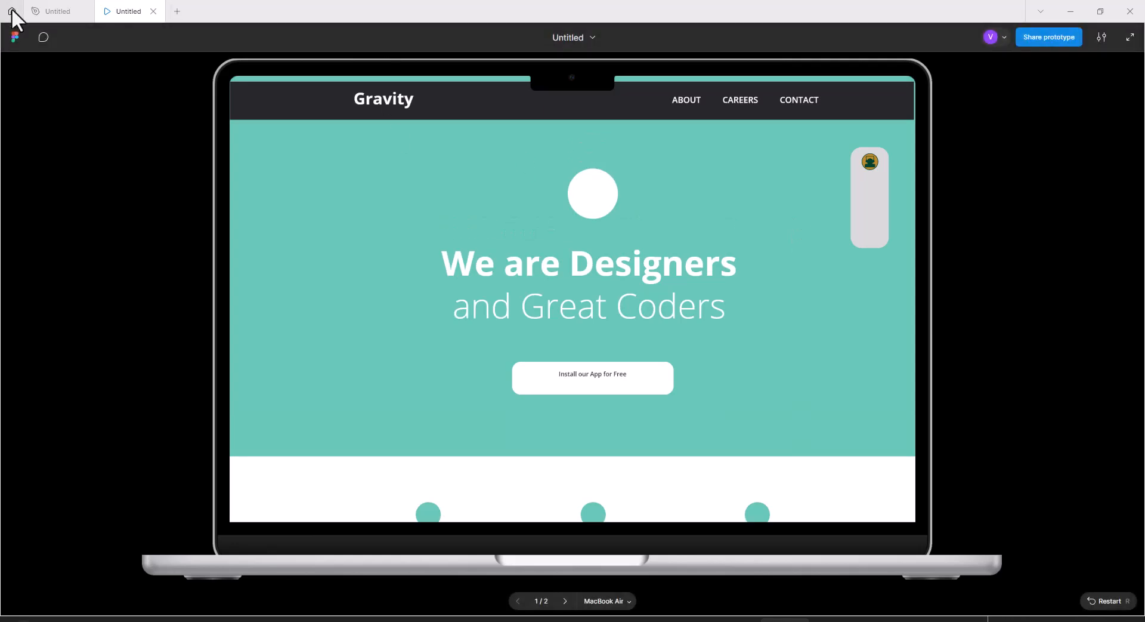
left_click(154, 10)
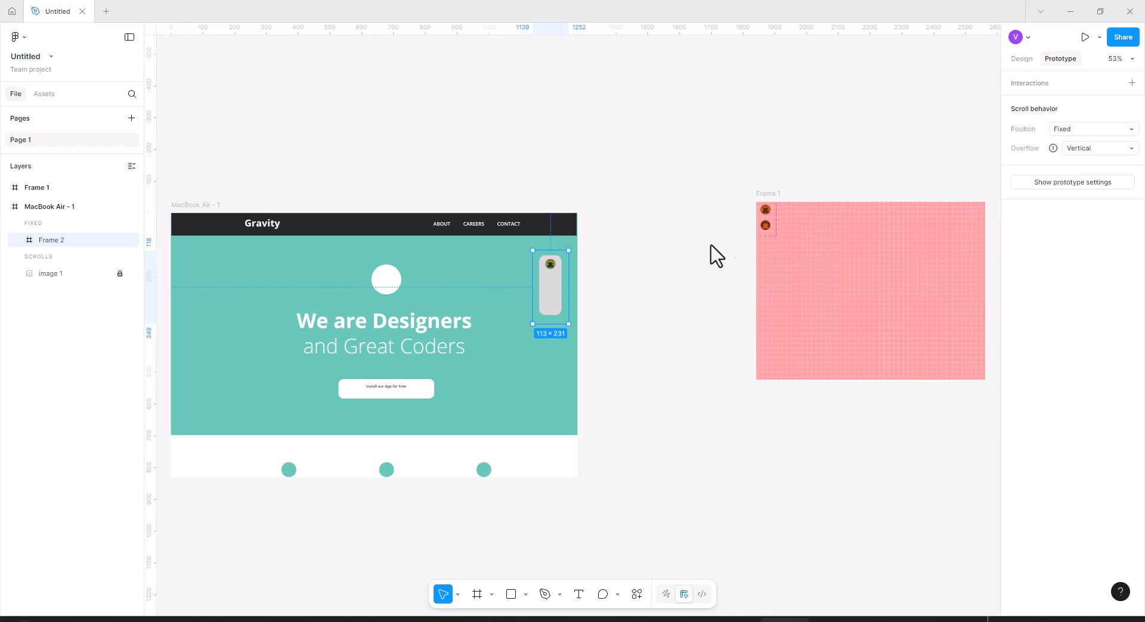
Turn off Clip content on the MacBook Air - 1 frame.
left_click(1019, 59)
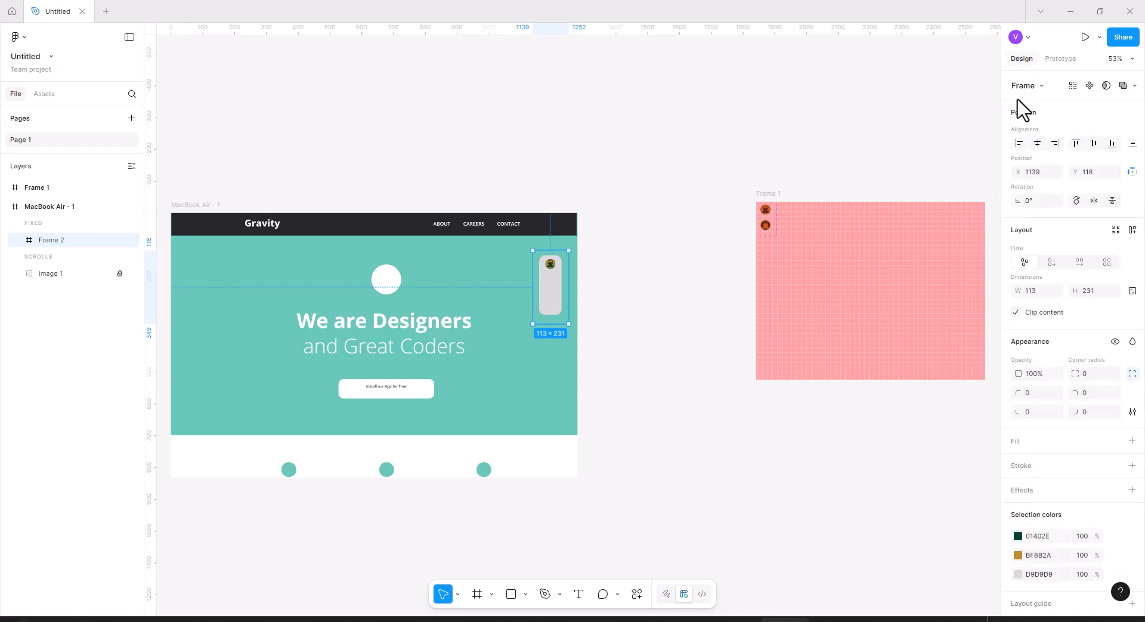
left_click(62, 275)
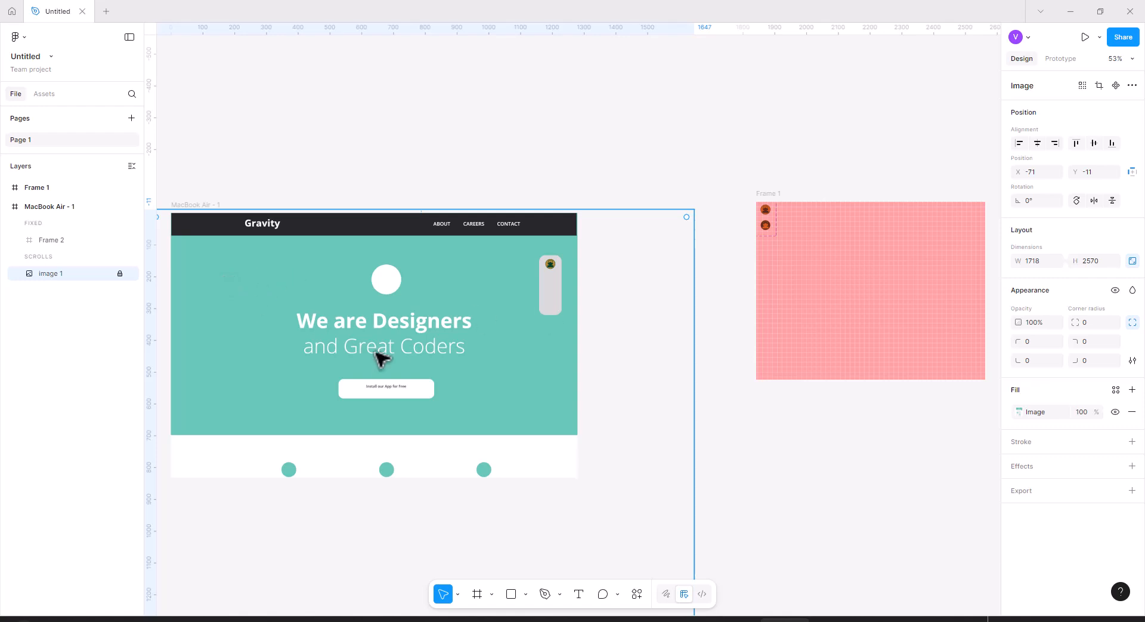
left_click(69, 207)
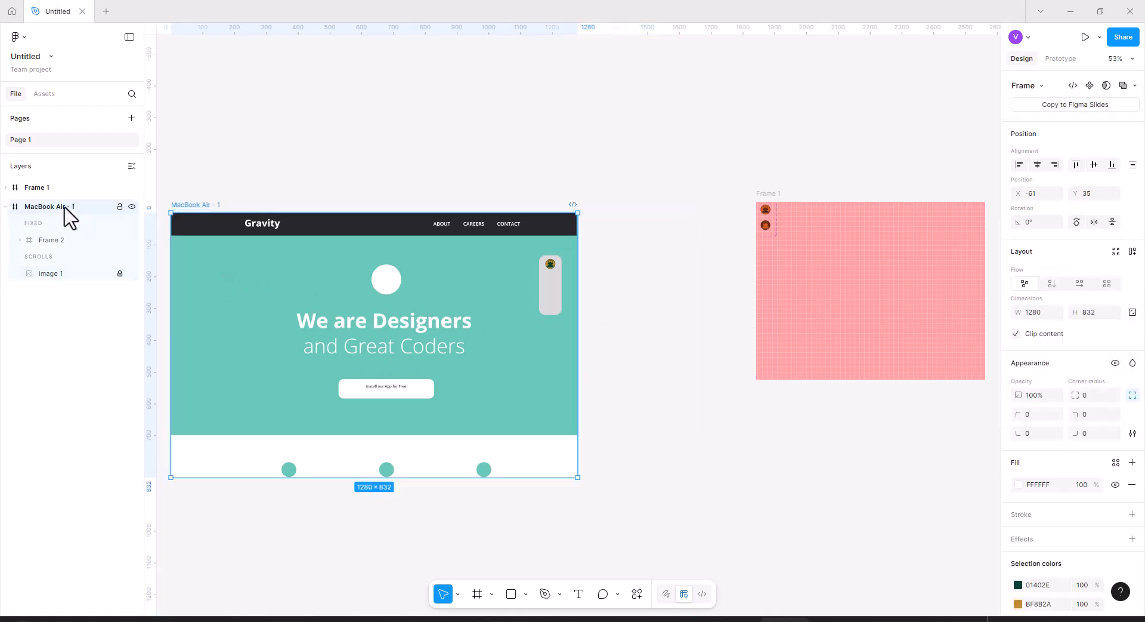
left_click(1016, 333)
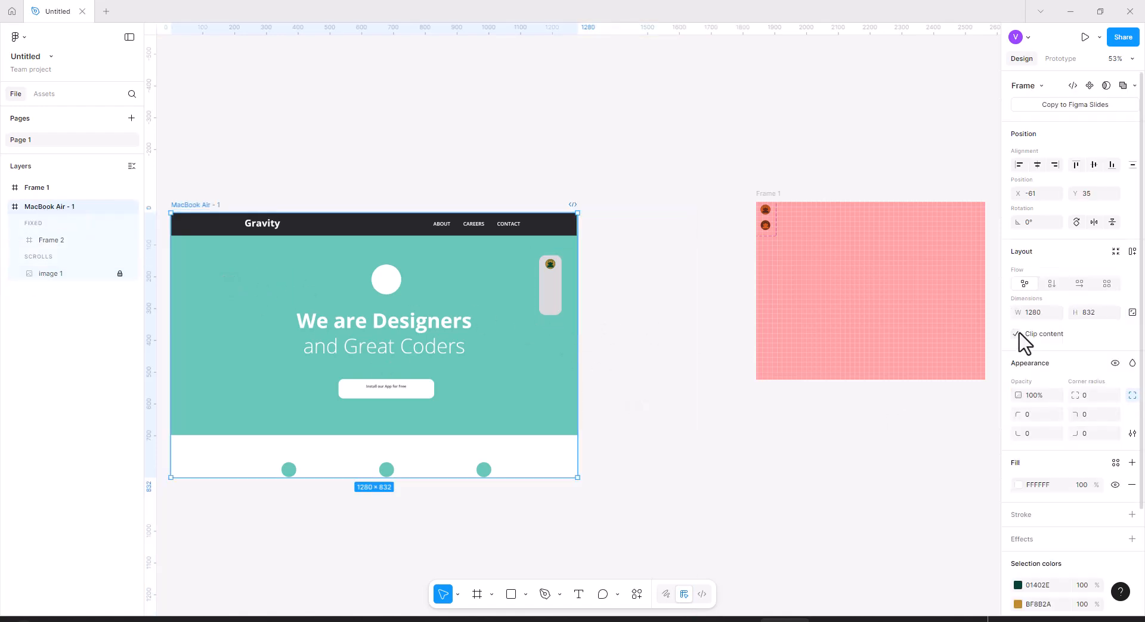
Draw a rectangle about 177 × 47 over the Design & Code heading with 33% fill opacity.
scroll(409, 296, "down", 5)
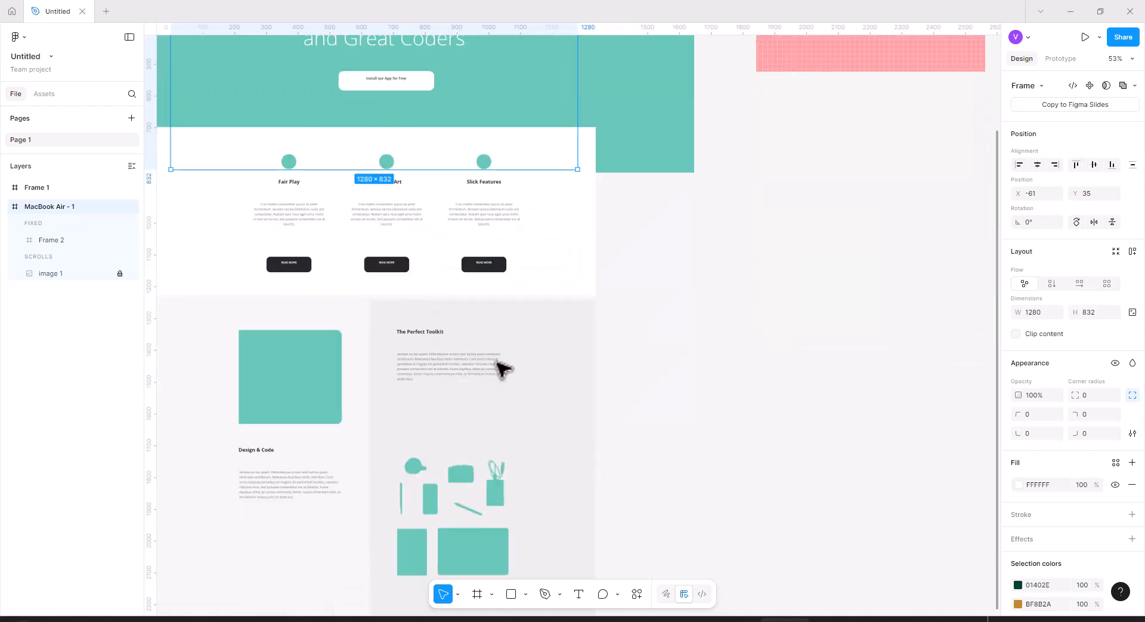
scroll(462, 338, "down", 1)
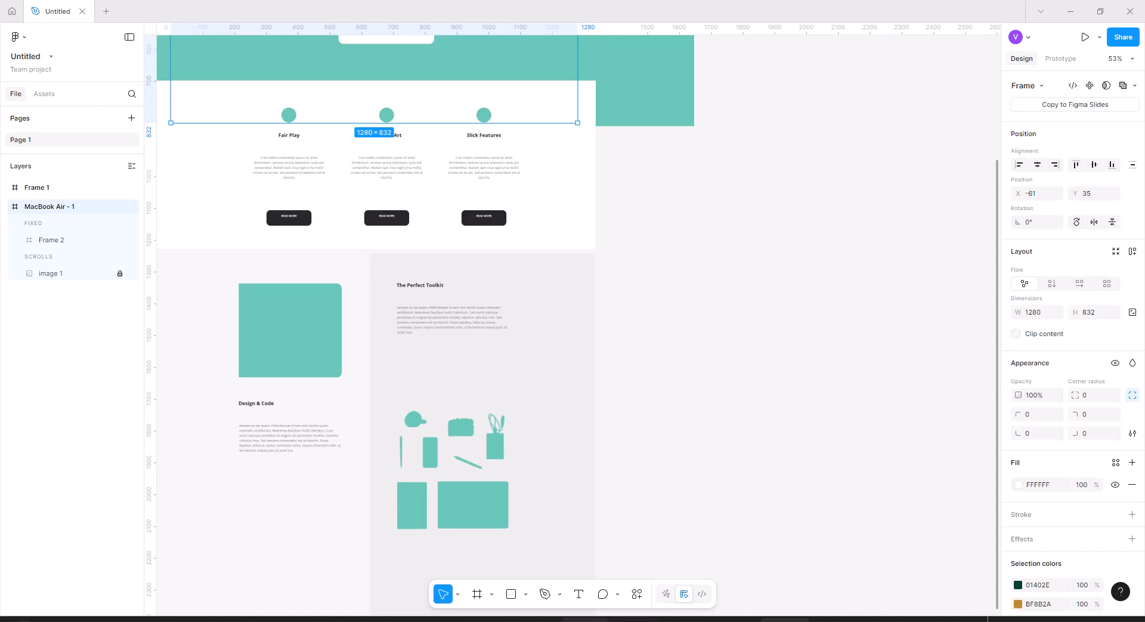
left_click(511, 594)
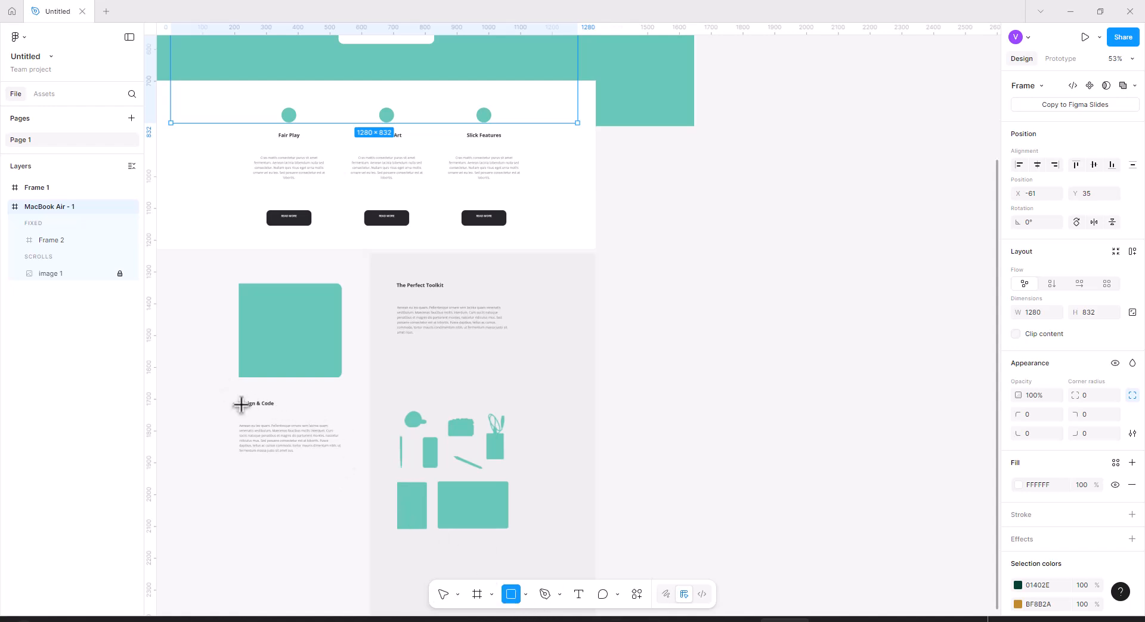
left_click_drag(231, 395, 288, 417)
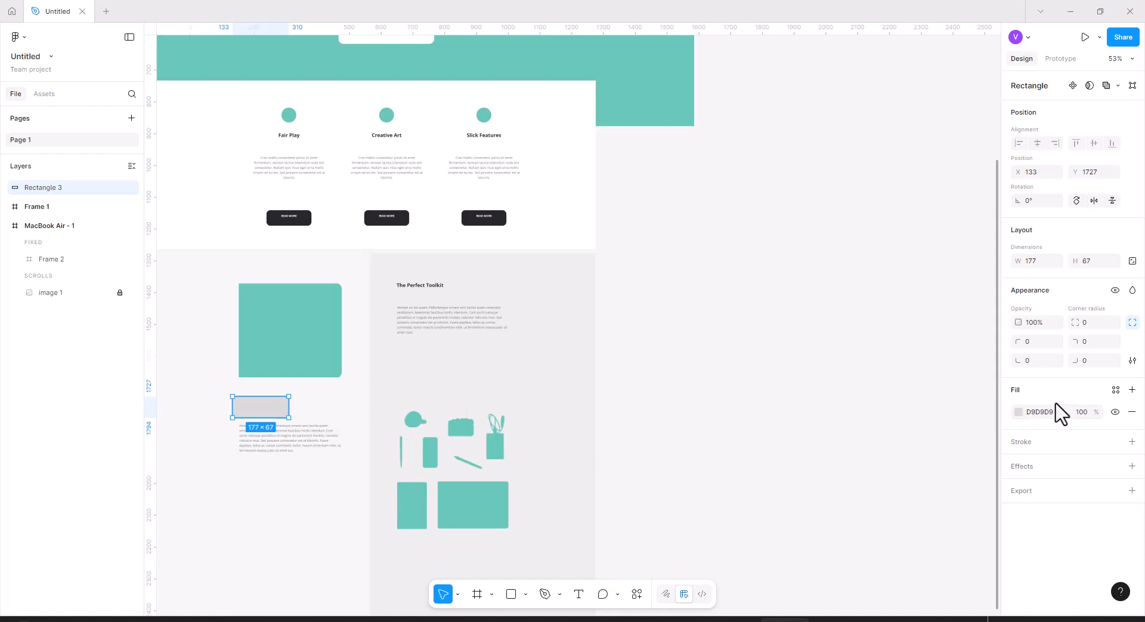
left_click_drag(1097, 413, 1125, 455)
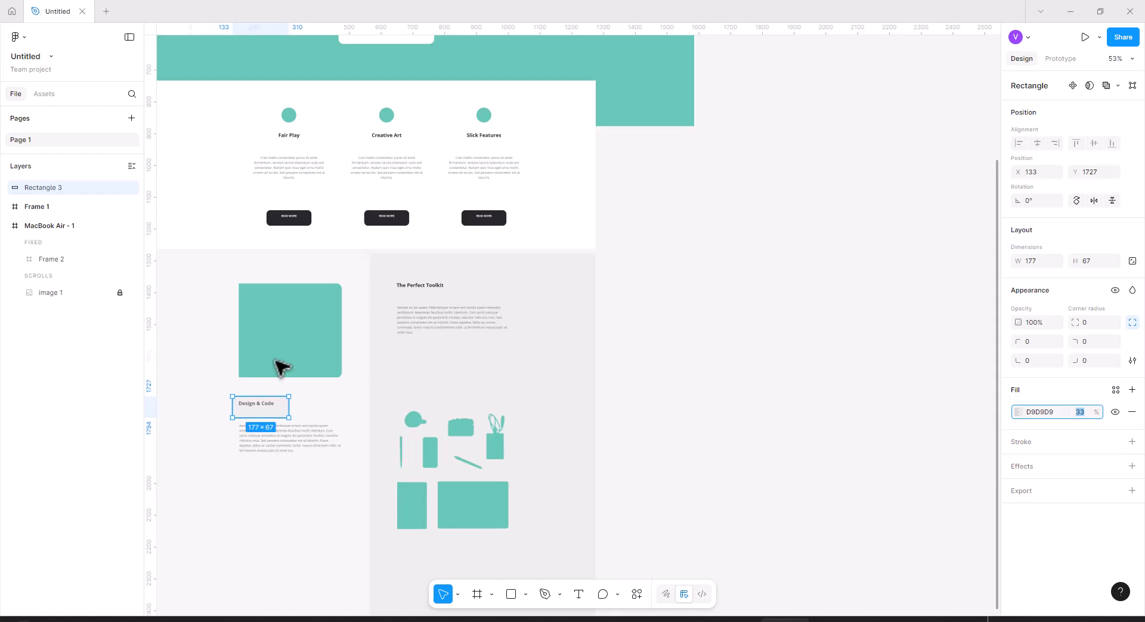
left_click_drag(269, 418, 268, 410)
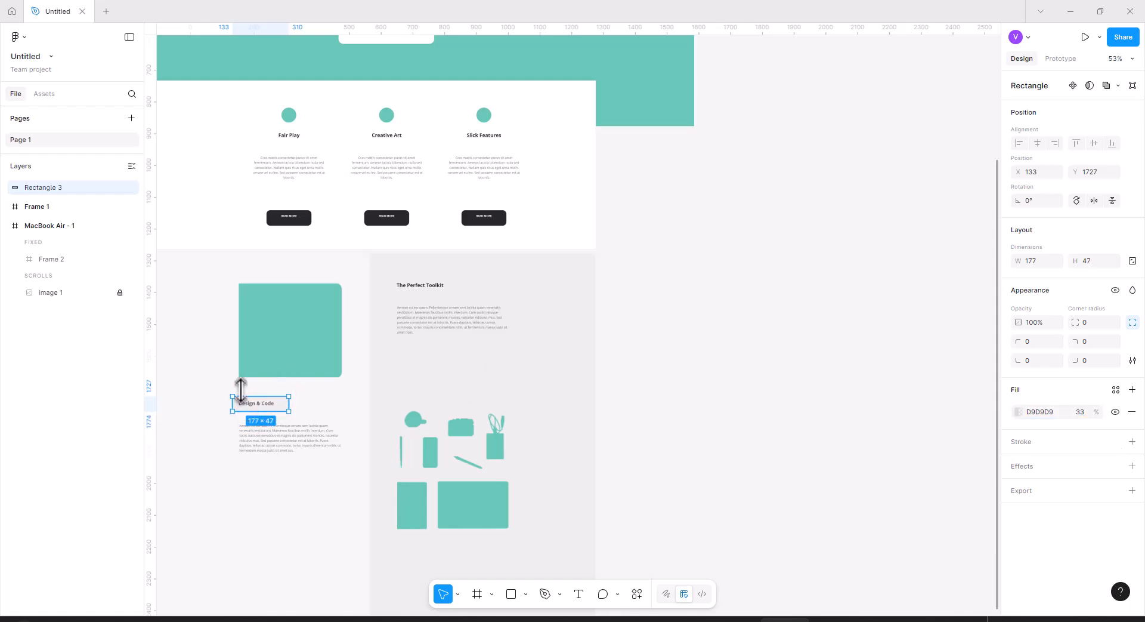
Move the rectangle into the MacBook Air - 1 frame and convert it into a component.
left_click_drag(79, 190, 77, 238)
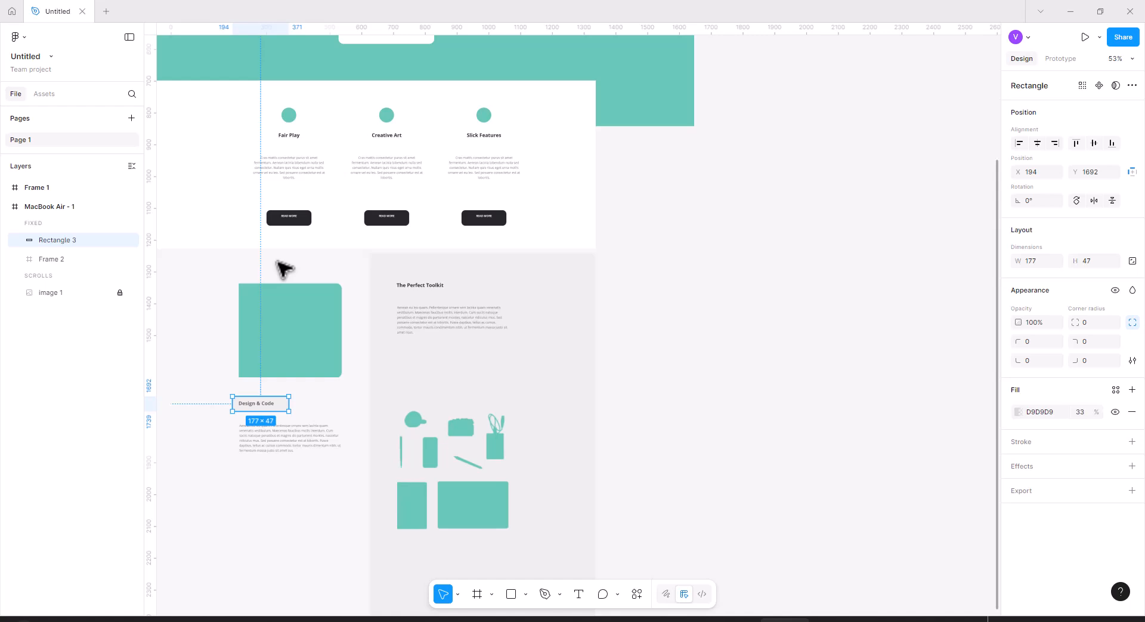
right_click(263, 404)
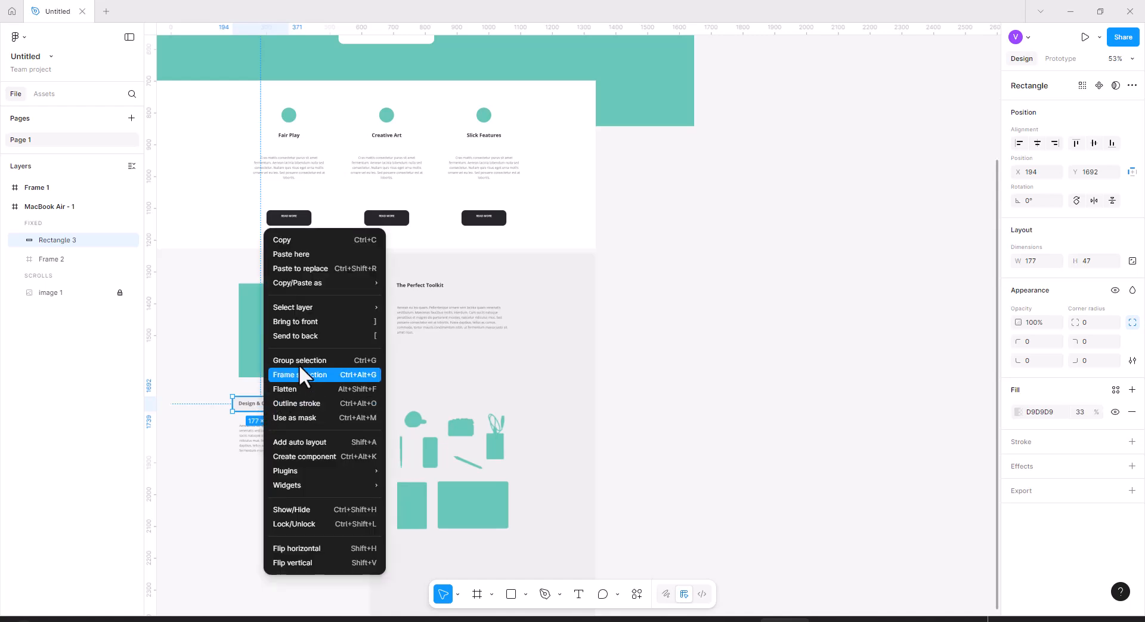
left_click(324, 459)
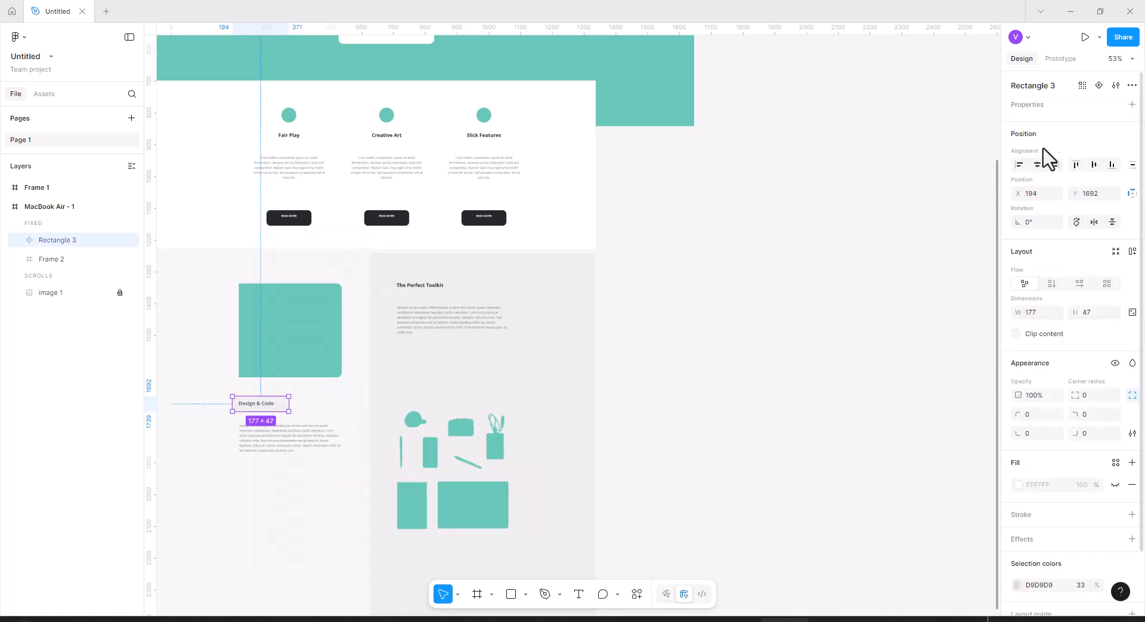
Rename the rectangle component designJump.
double_click(67, 240)
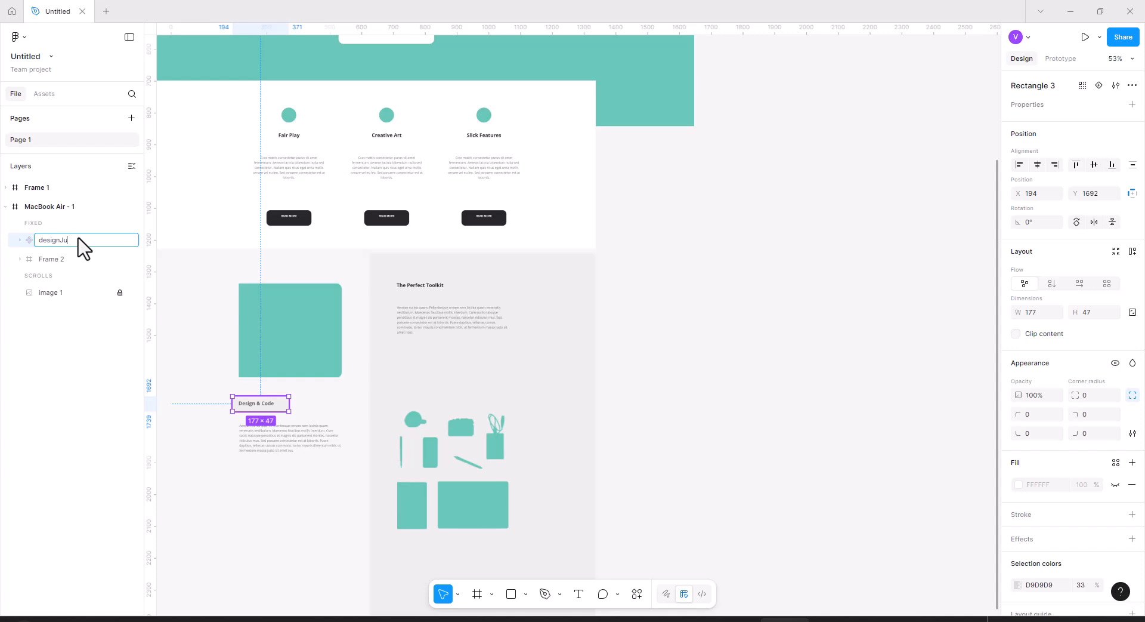
key("Return")
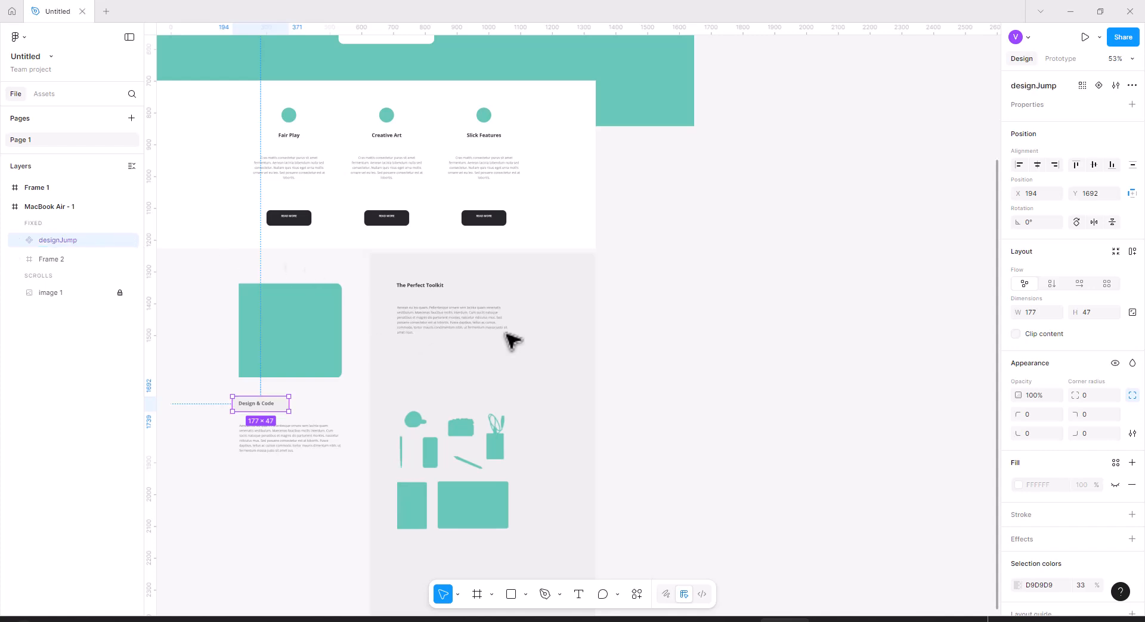
scroll(657, 372, "up", 3)
scroll(405, 451, "down", 1)
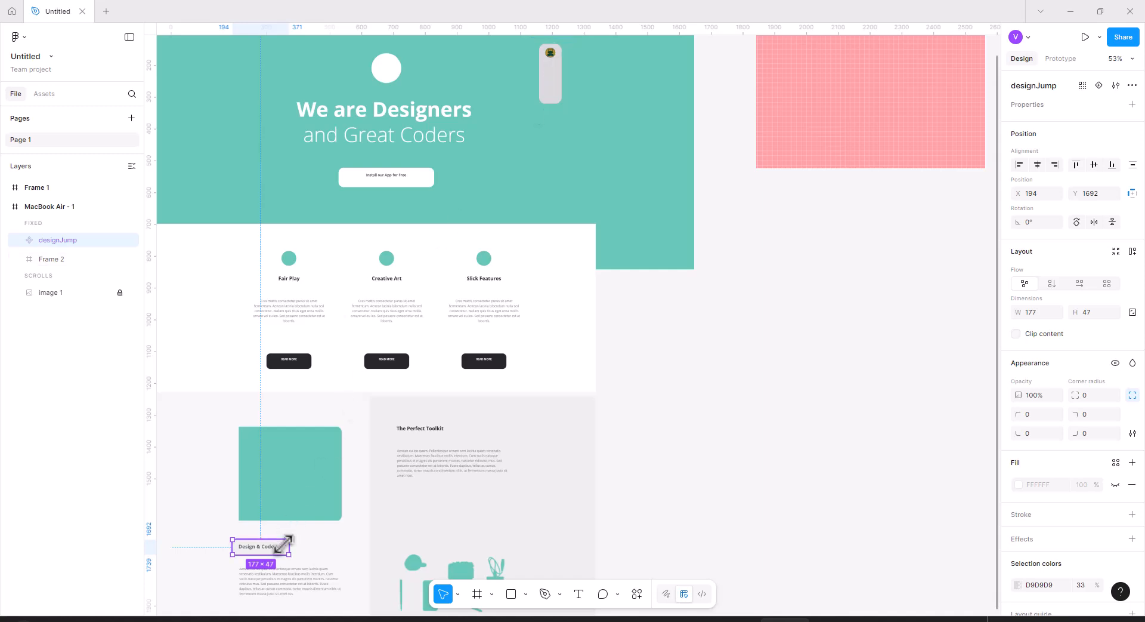
Turn Clip content back on for the MacBook Air - 1 frame.
scroll(703, 382, "up", 1)
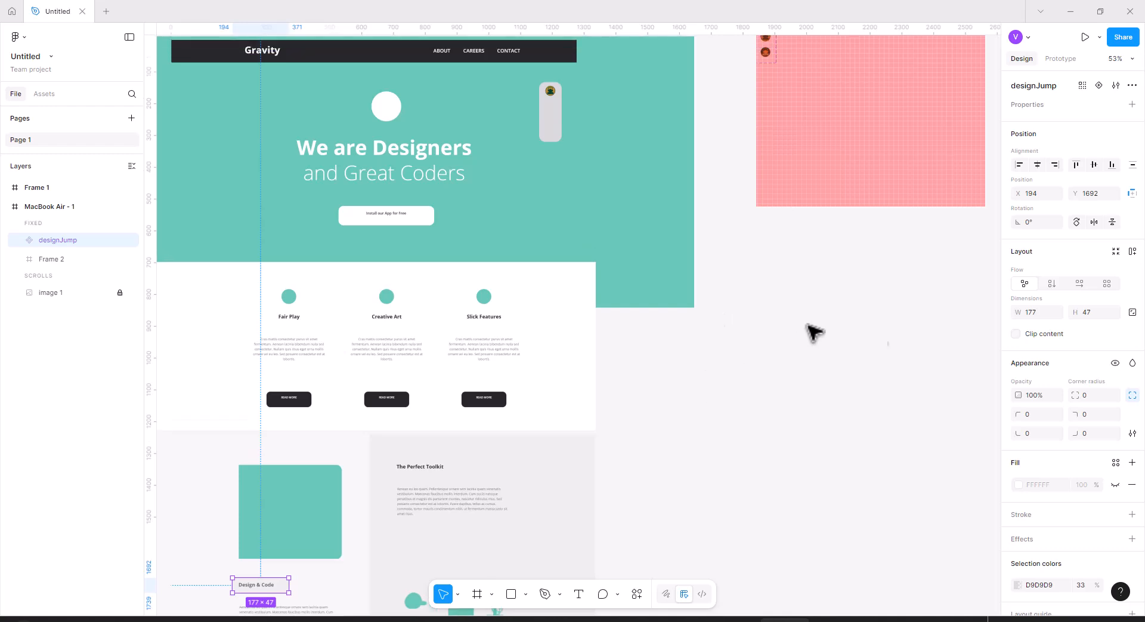
left_click(1016, 334)
left_click(45, 204)
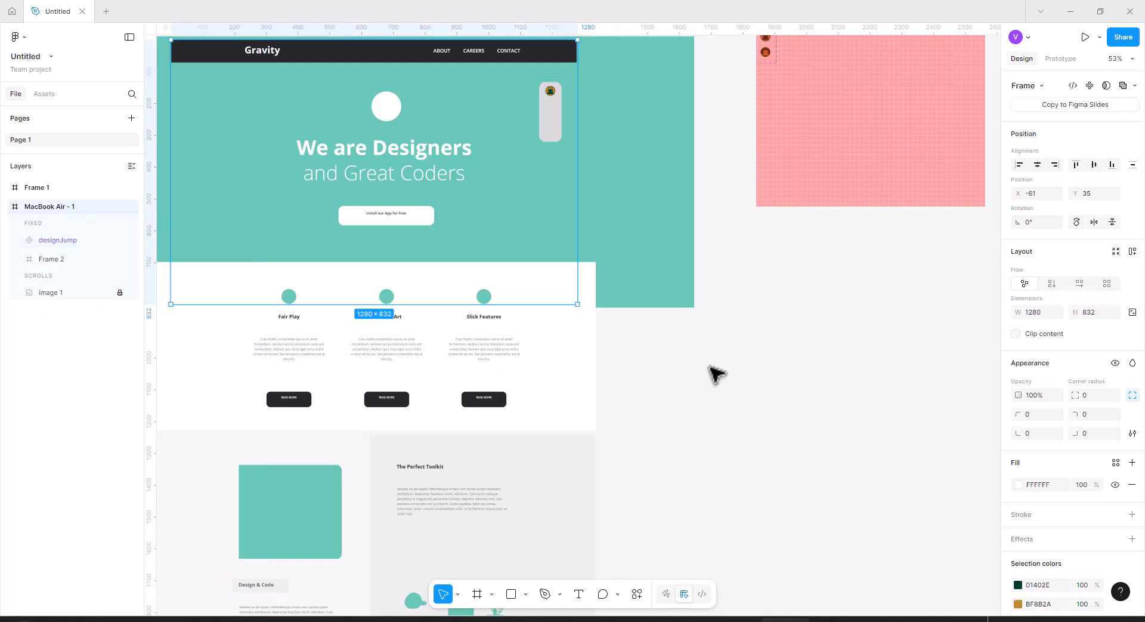
left_click(1017, 334)
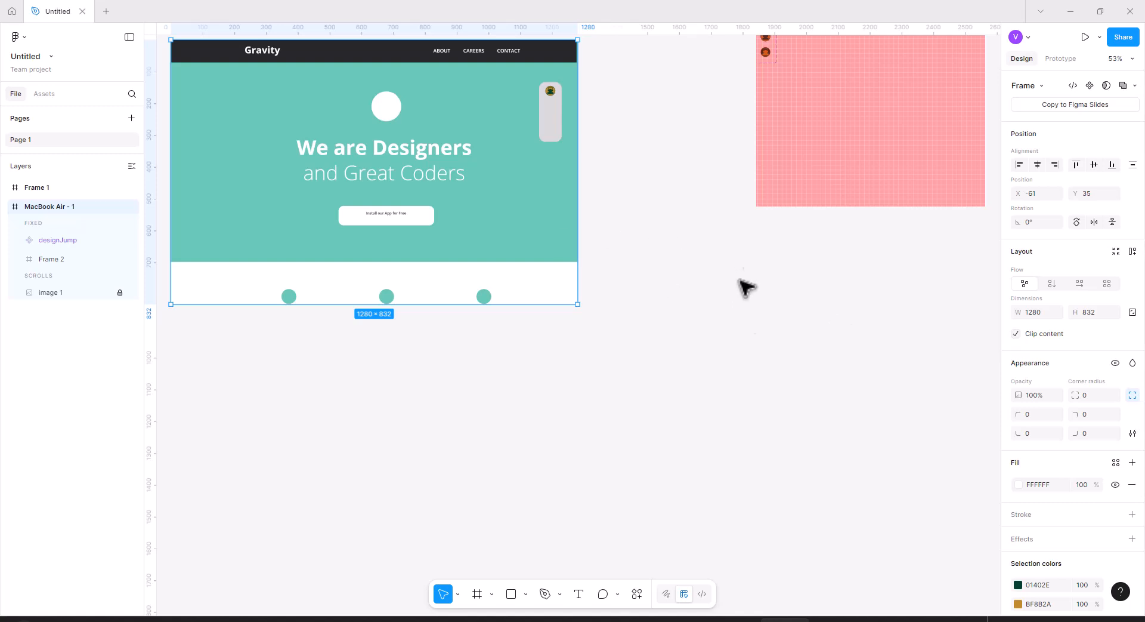
Give the Chat icon an On click interaction that scrolls to the designJump component.
left_click(1055, 60)
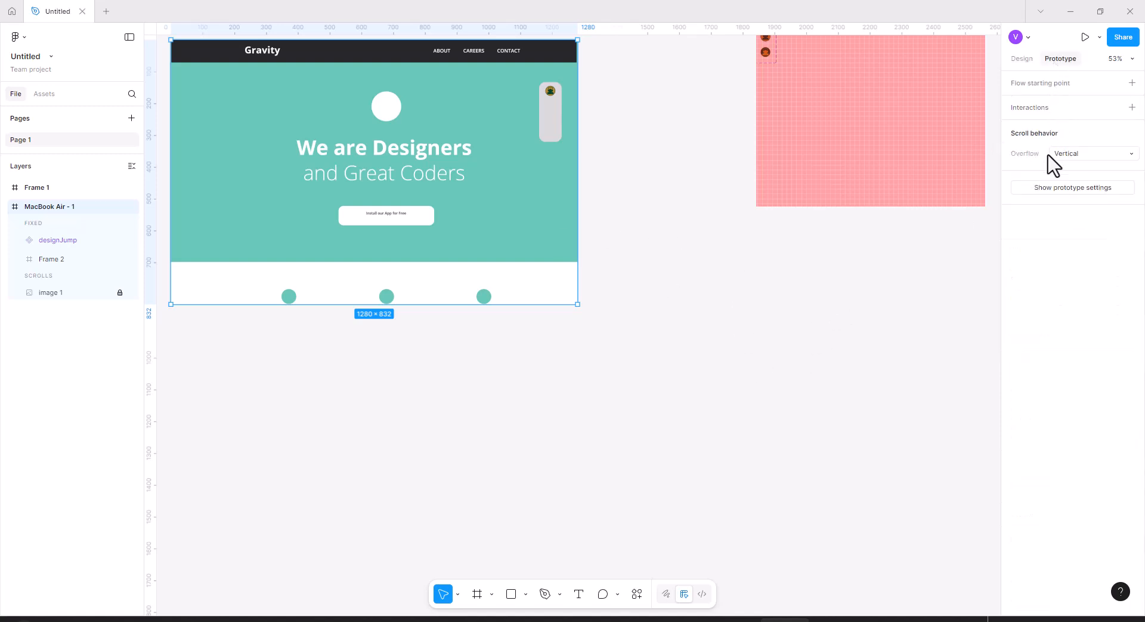
scroll(631, 230, "up", 1)
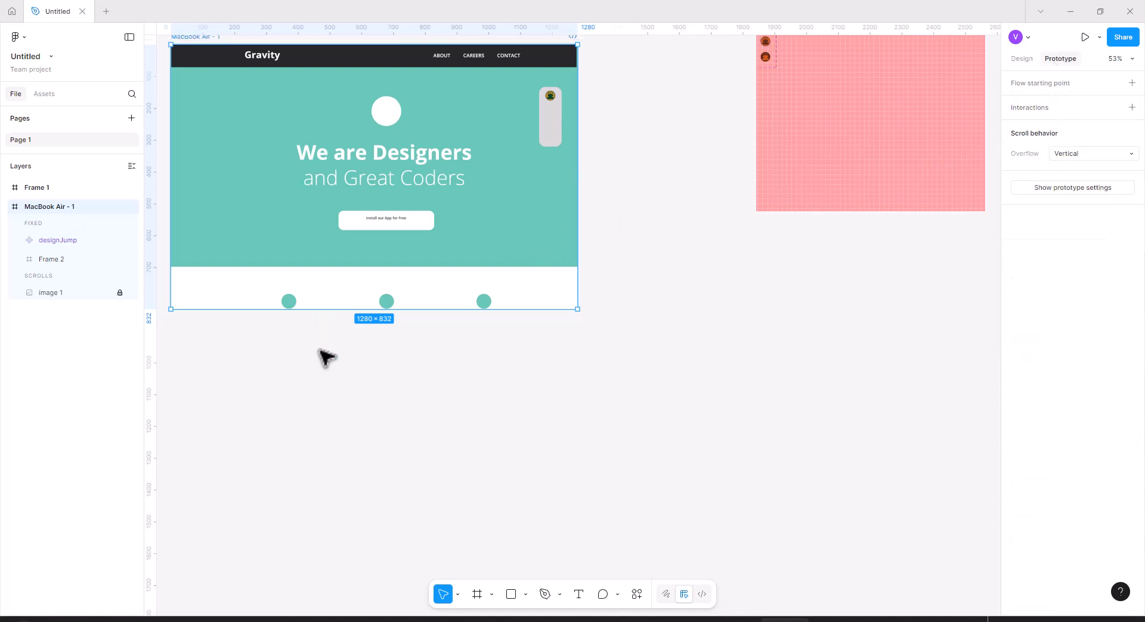
left_click(546, 115)
left_click(554, 102)
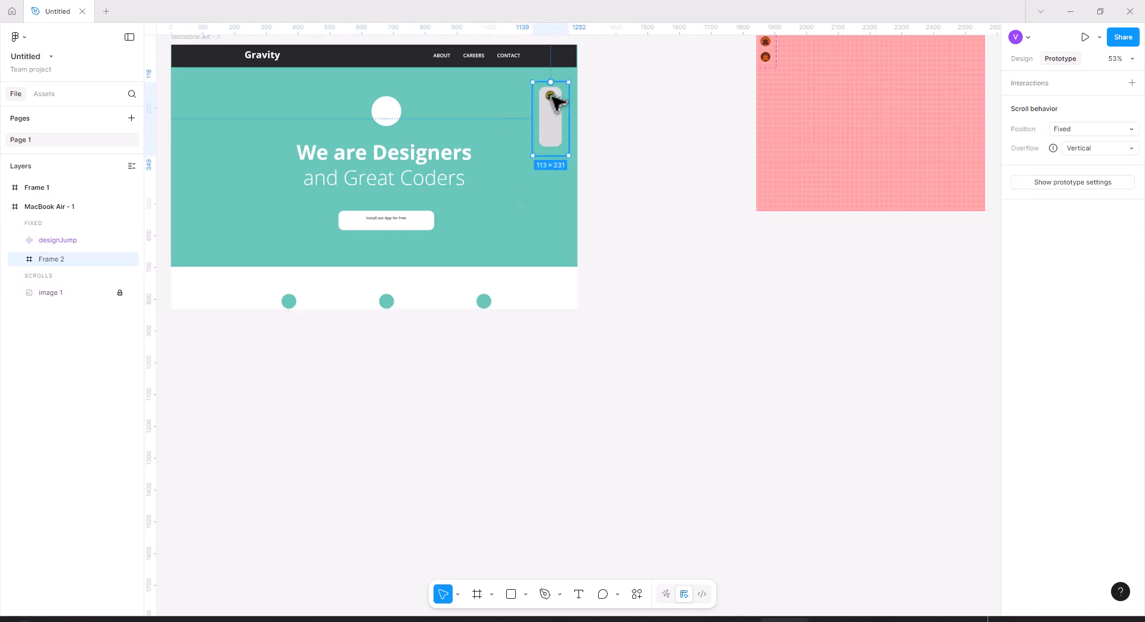
left_click(554, 99)
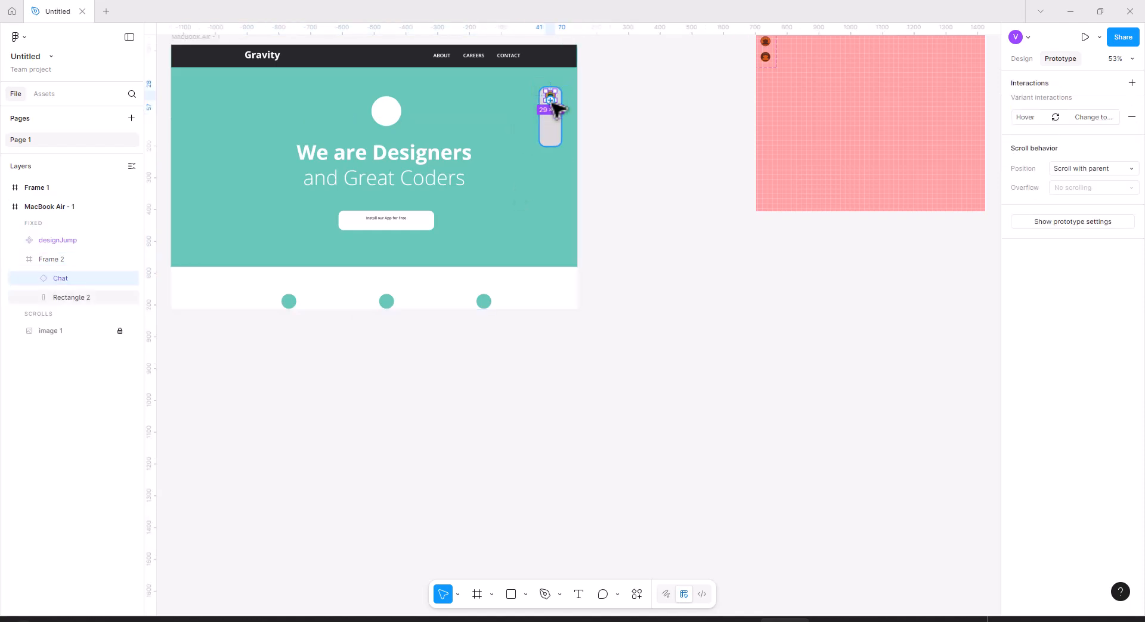
left_click_drag(550, 100, 246, 559)
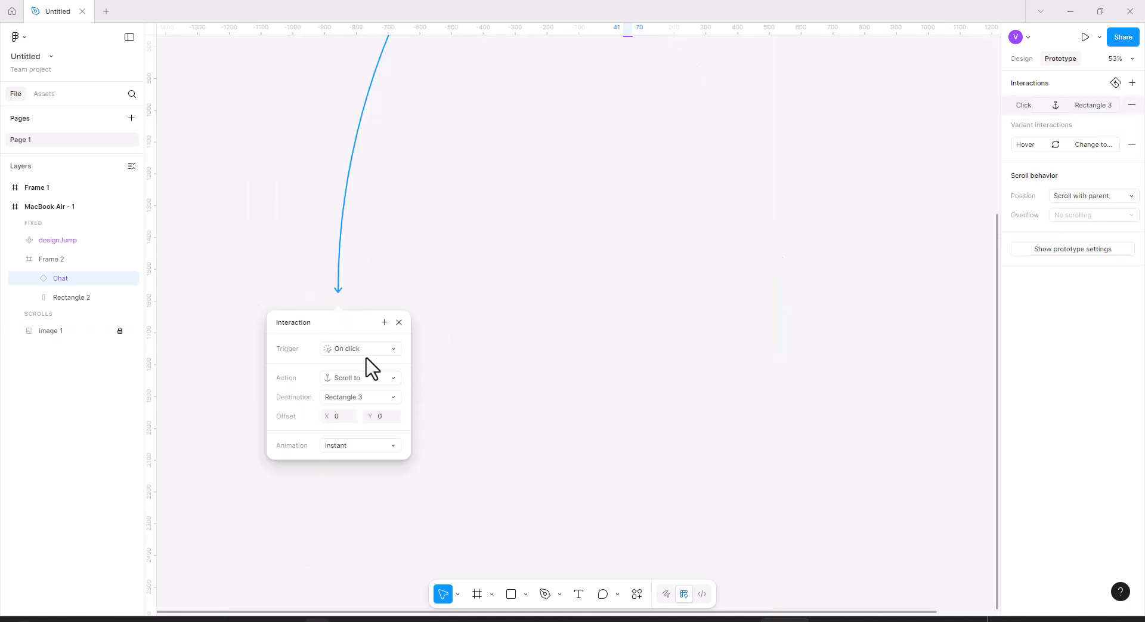
key("ctrl+z")
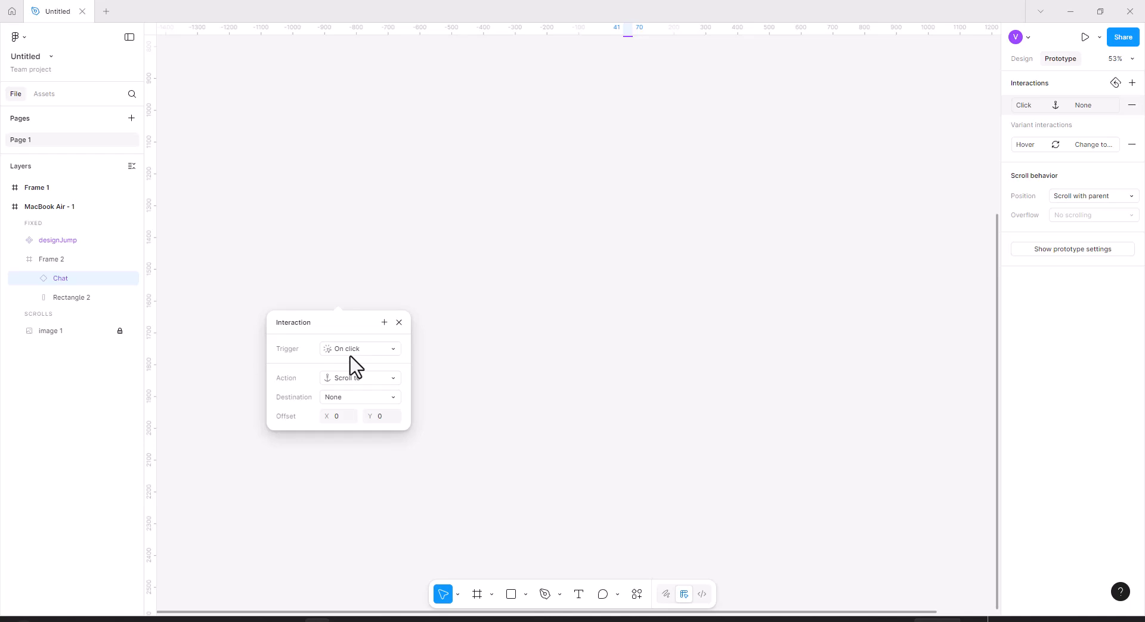
left_click(356, 378)
left_click(356, 377)
left_click(360, 396)
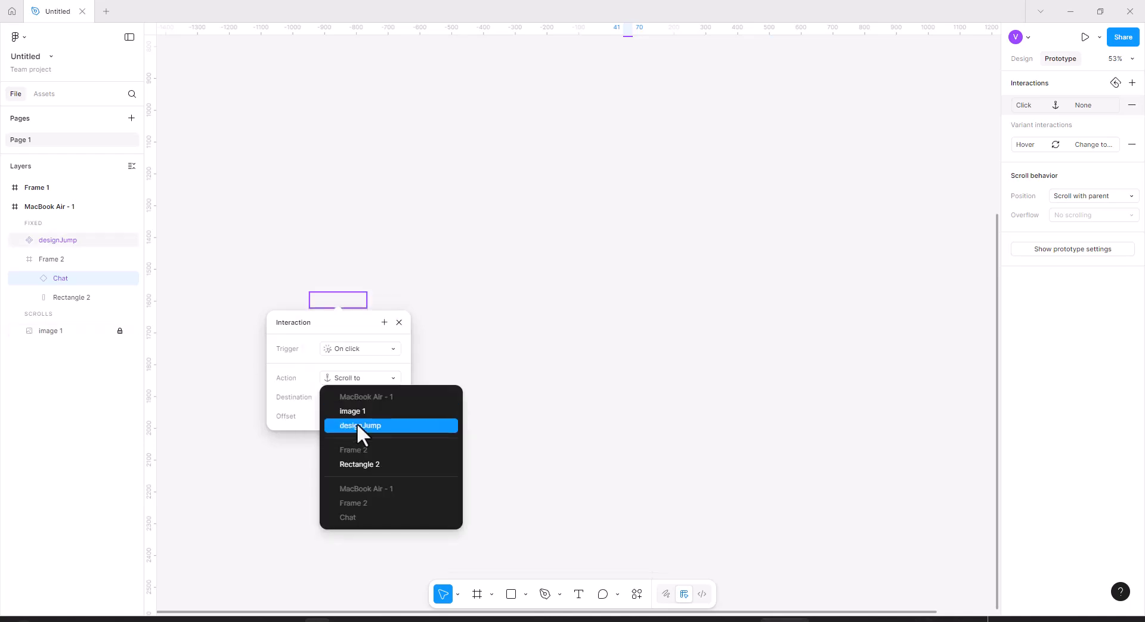
left_click(359, 425)
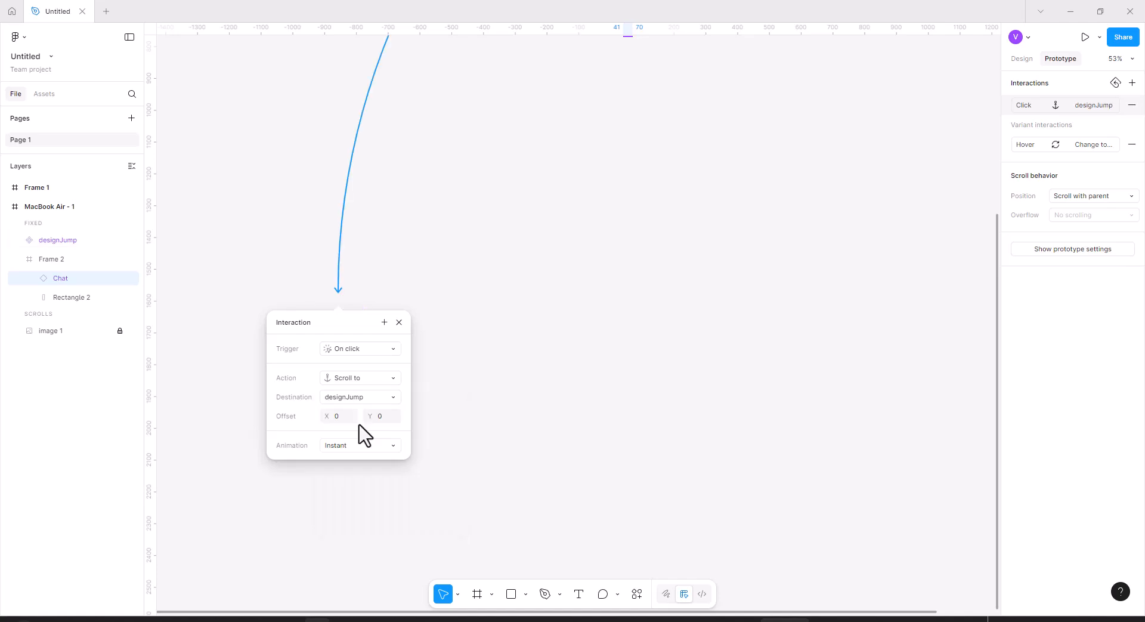
Set the interaction's animation to Animate with a 150ms duration and Ease in and out curve.
left_click(359, 445)
left_click(360, 461)
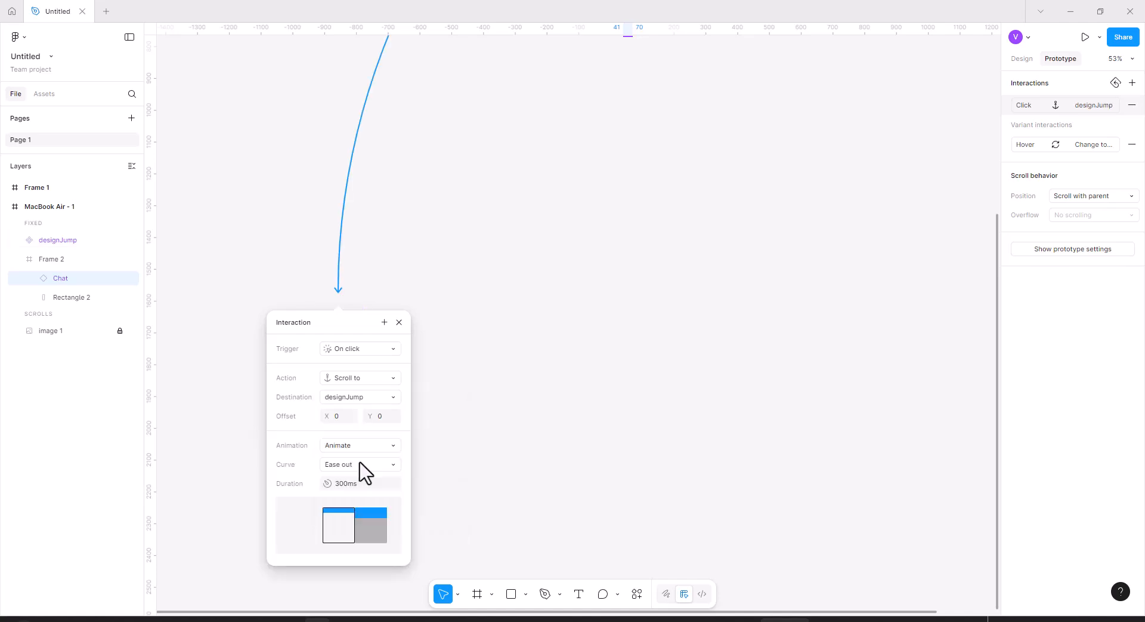
left_click(364, 485)
type("150")
key("Return")
left_click(367, 465)
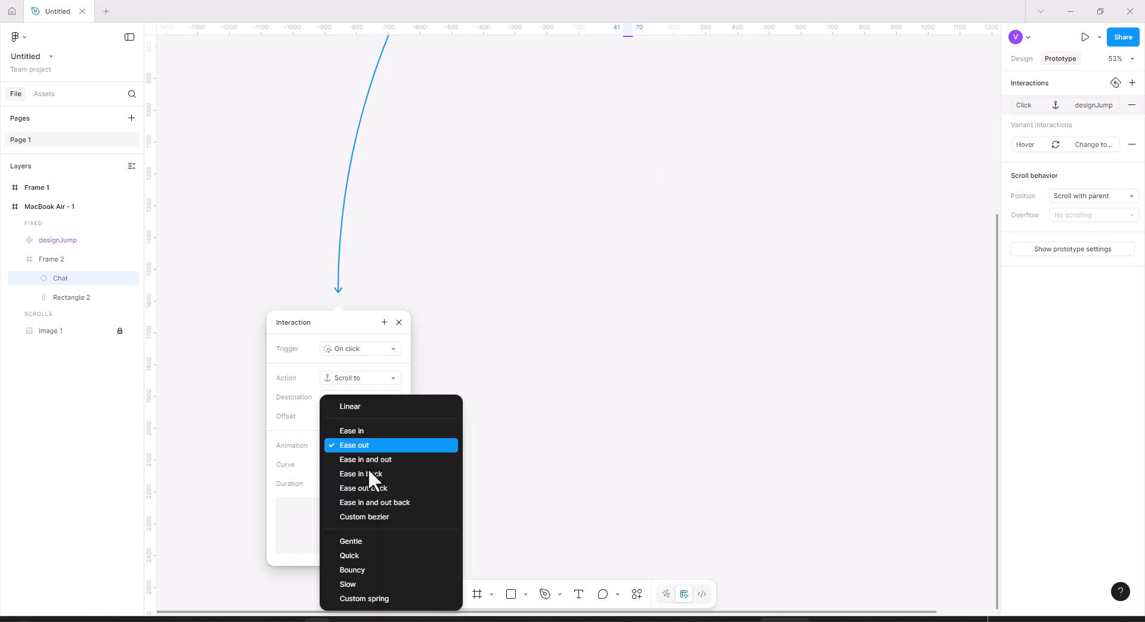
left_click(370, 460)
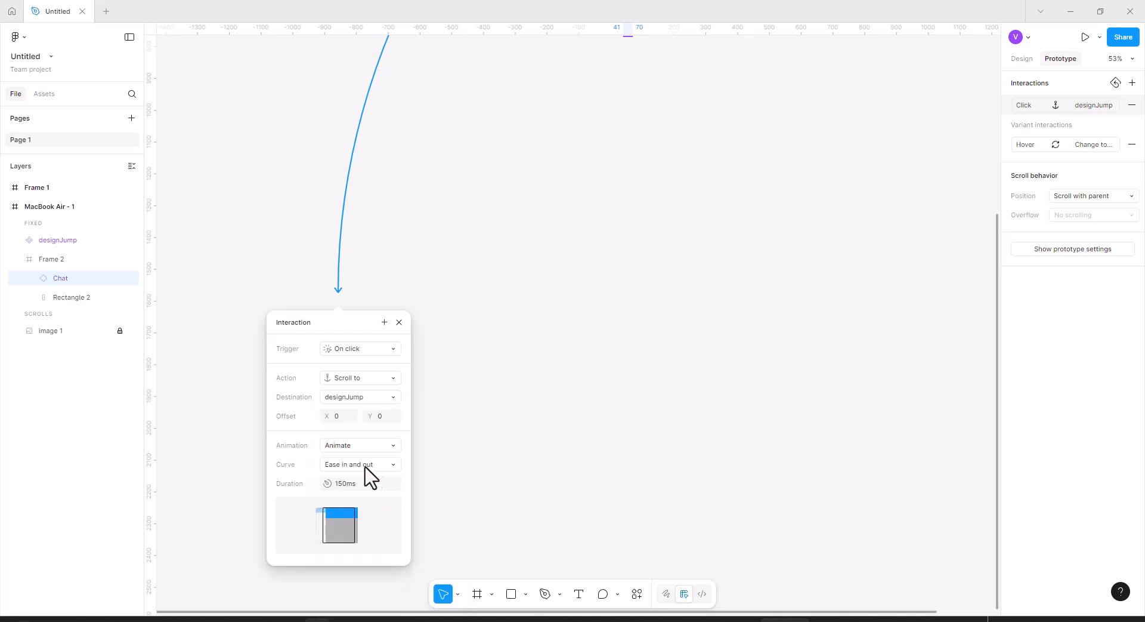
Preview the prototype and test the Chat icon's jump to the Design & Code section.
scroll(847, 188, "up", 5)
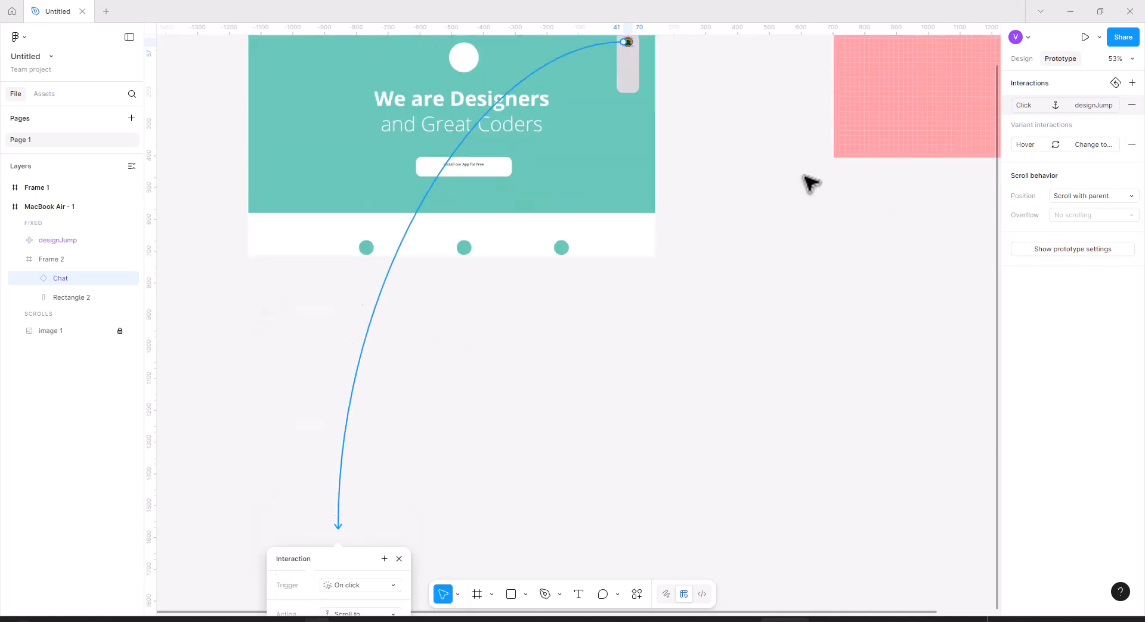
scroll(803, 188, "up", 8)
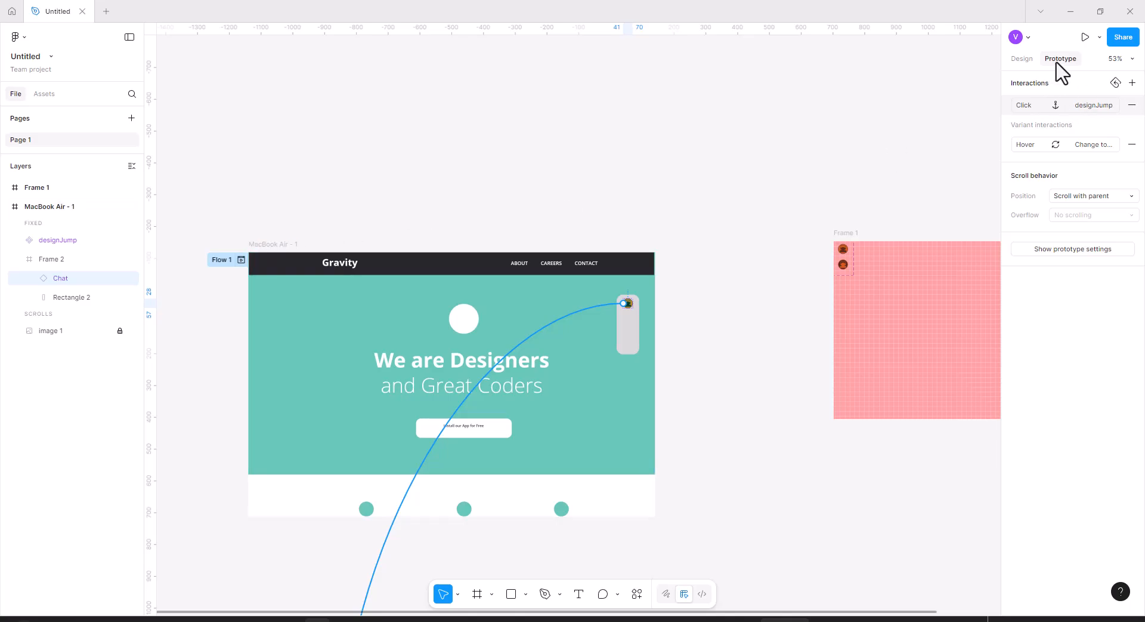
left_click(1085, 38)
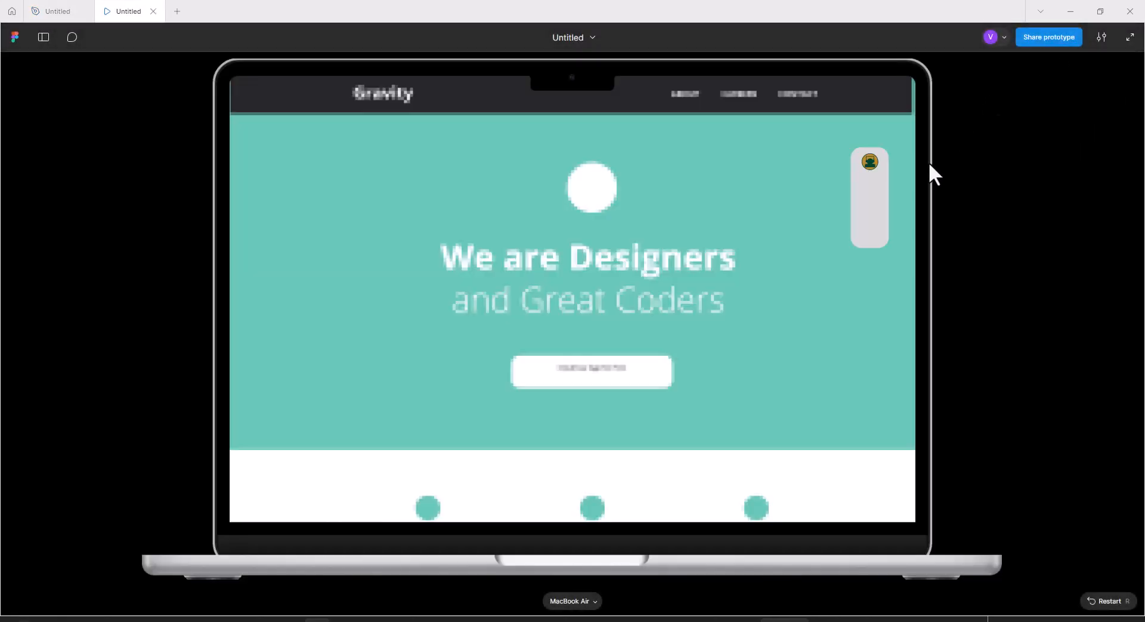
scroll(770, 213, "down", 7)
scroll(771, 215, "up", 7)
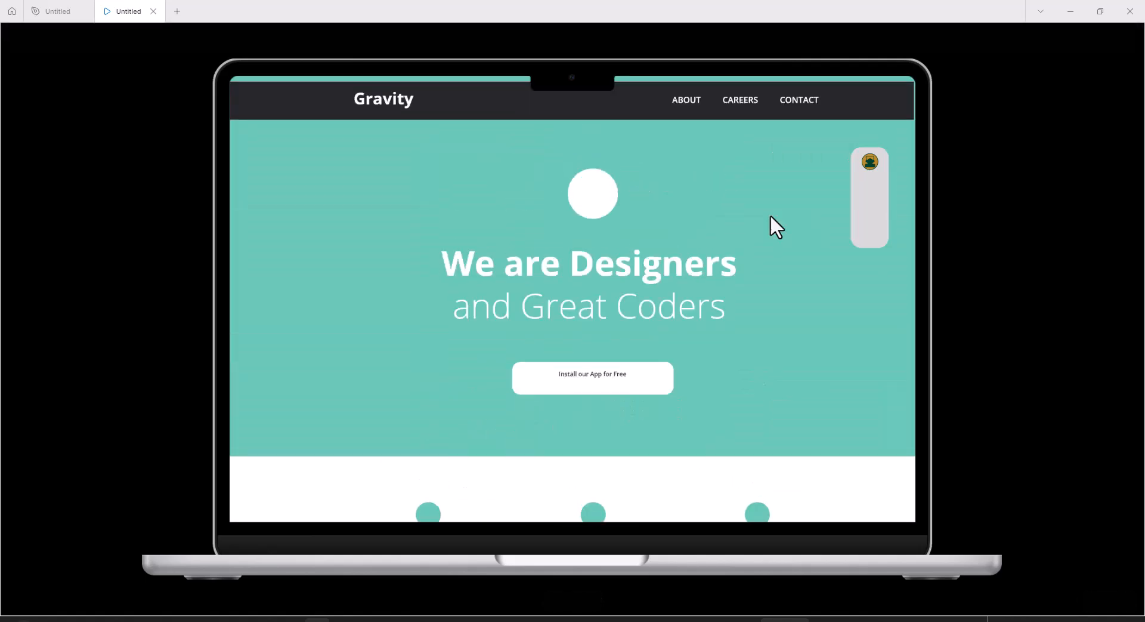
left_click(874, 167)
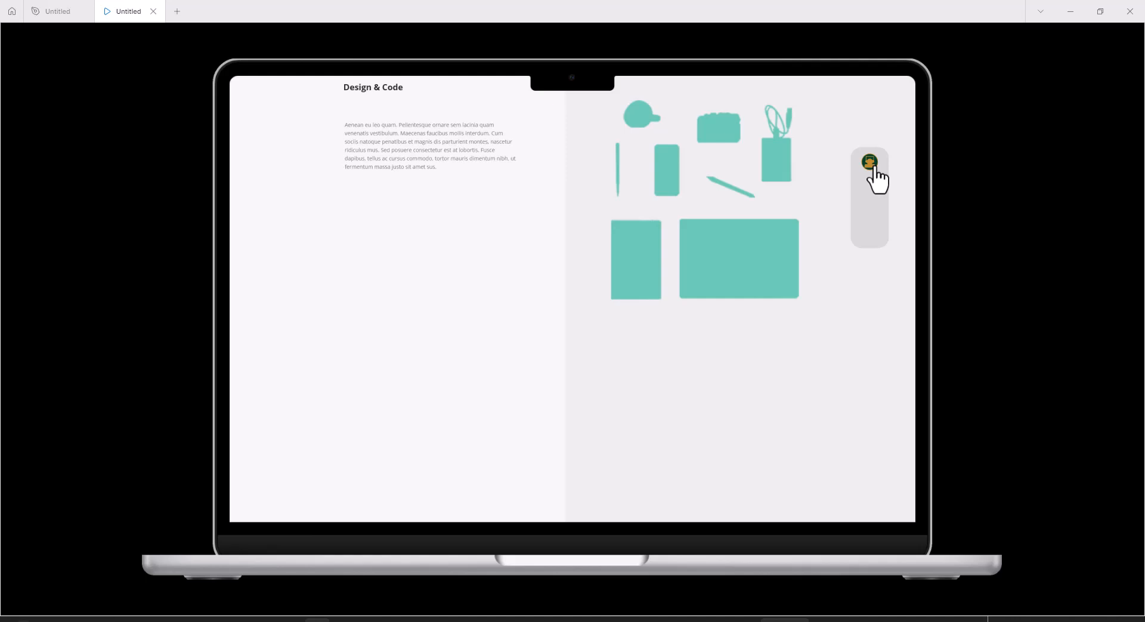
Return to the editor and browse the components created in this file.
left_click(584, 40)
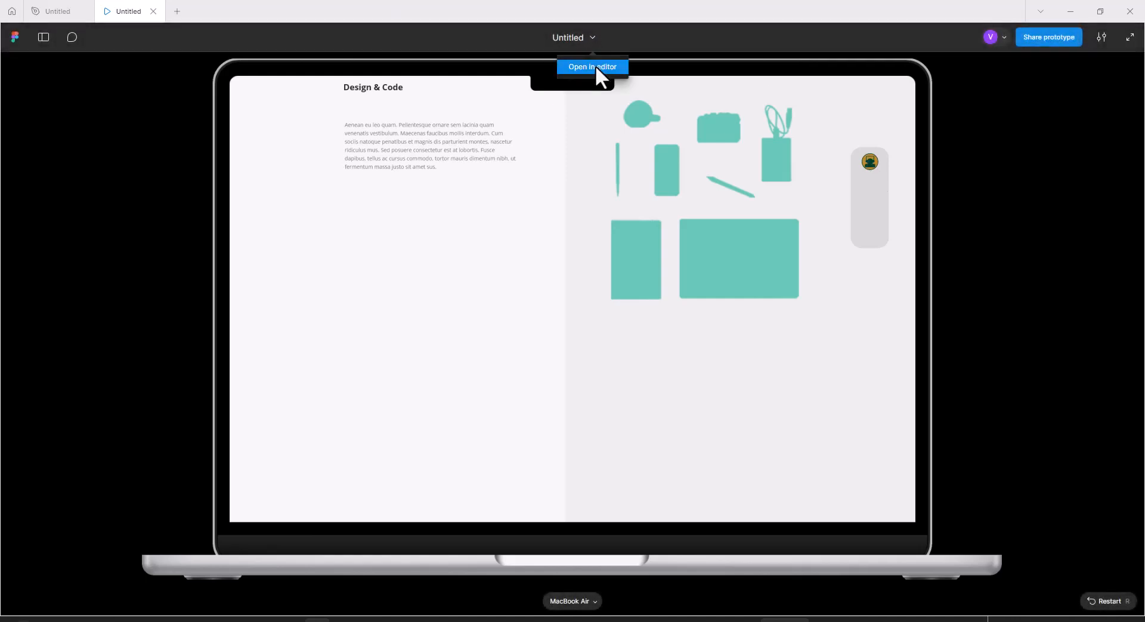
left_click(595, 67)
left_click(45, 94)
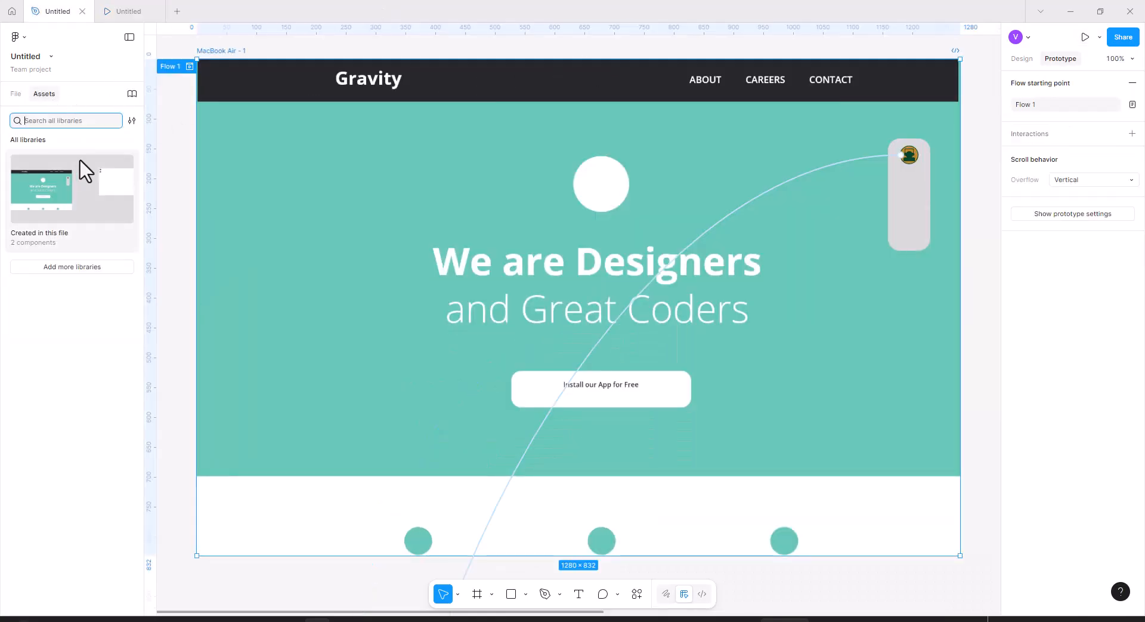
left_click(21, 248)
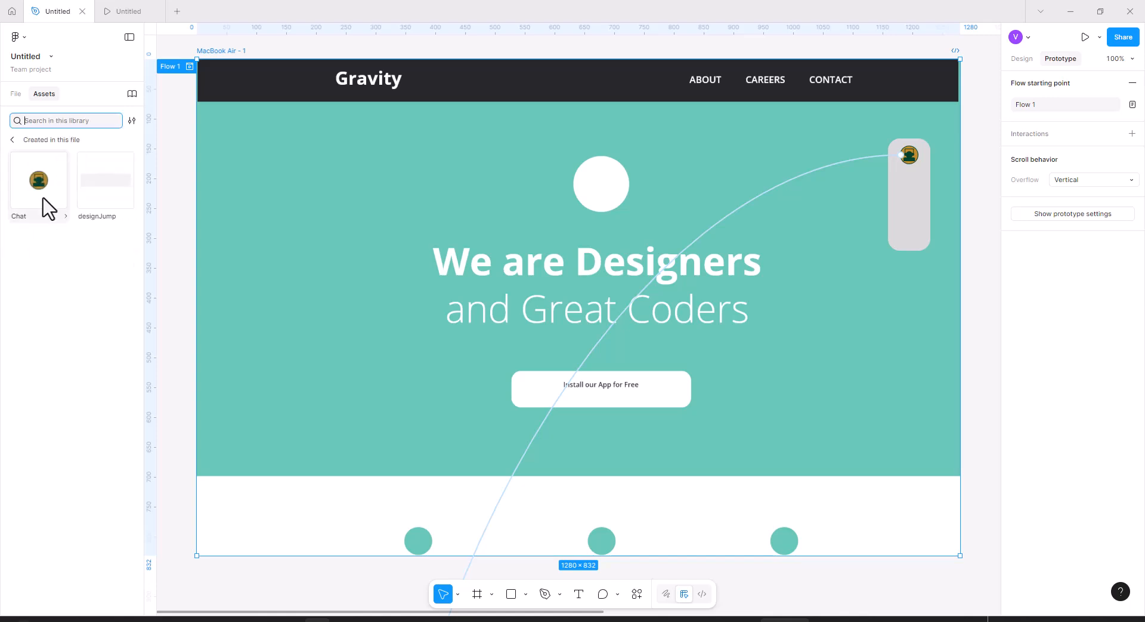